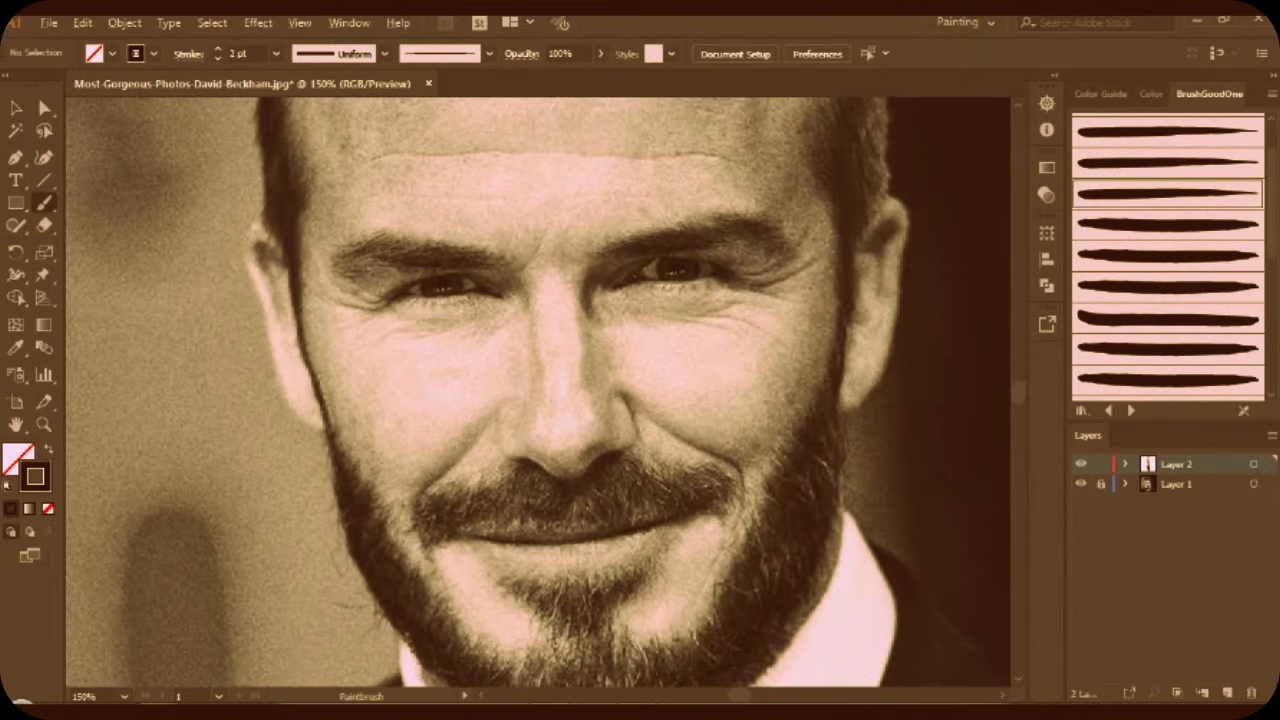
Outline the right eye's upper and lower lids and both iris edges.
key("ctrl+plus")
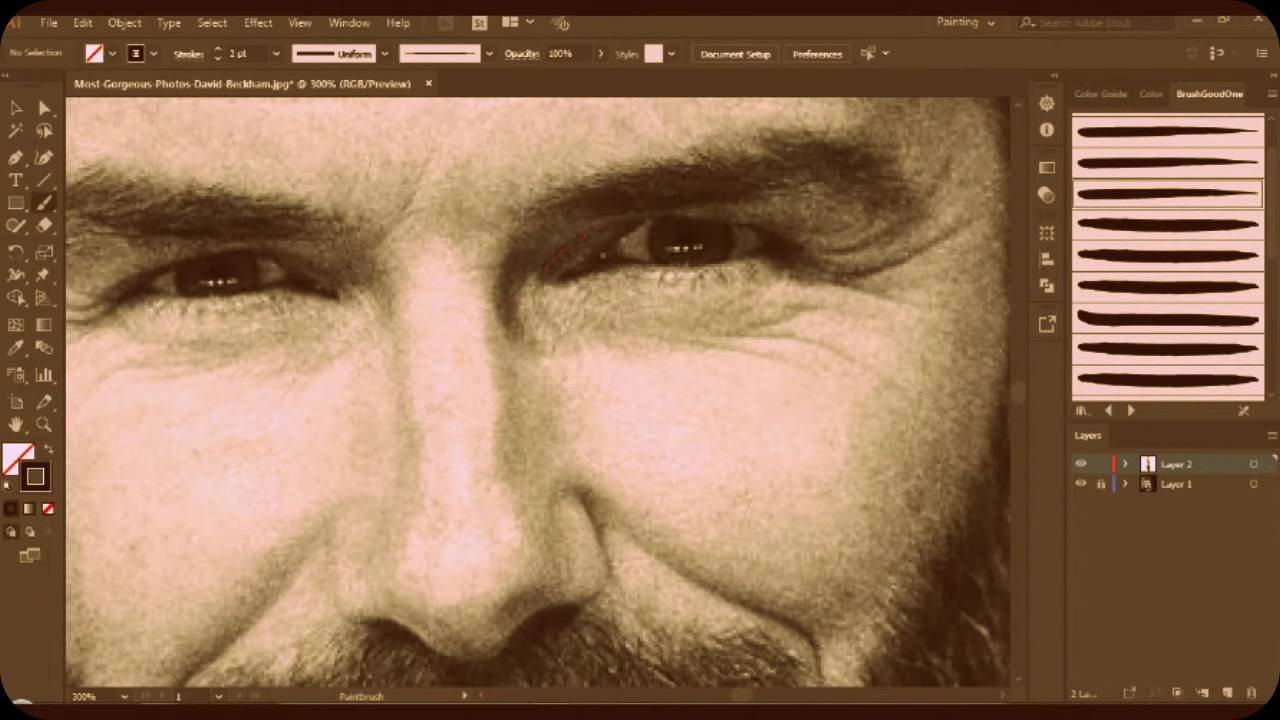
left_click_drag(762, 232, 788, 242)
left_click_drag(622, 236, 652, 222)
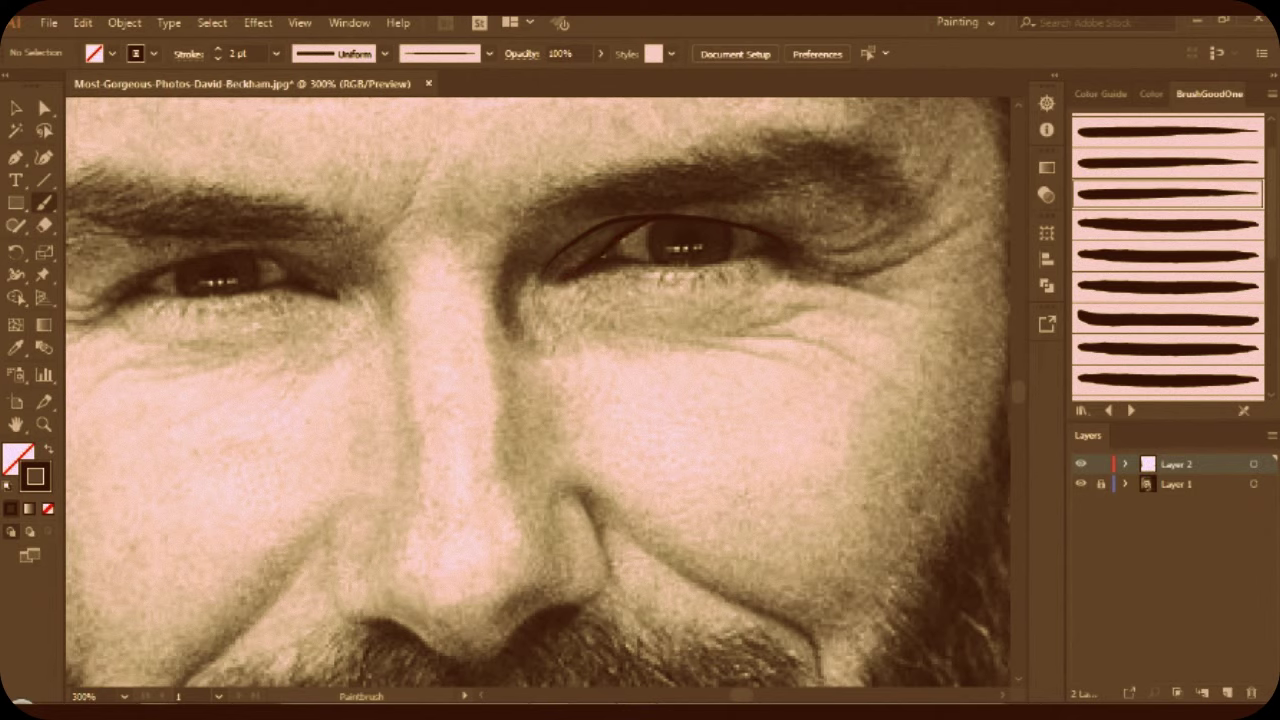
left_click_drag(766, 258, 784, 253)
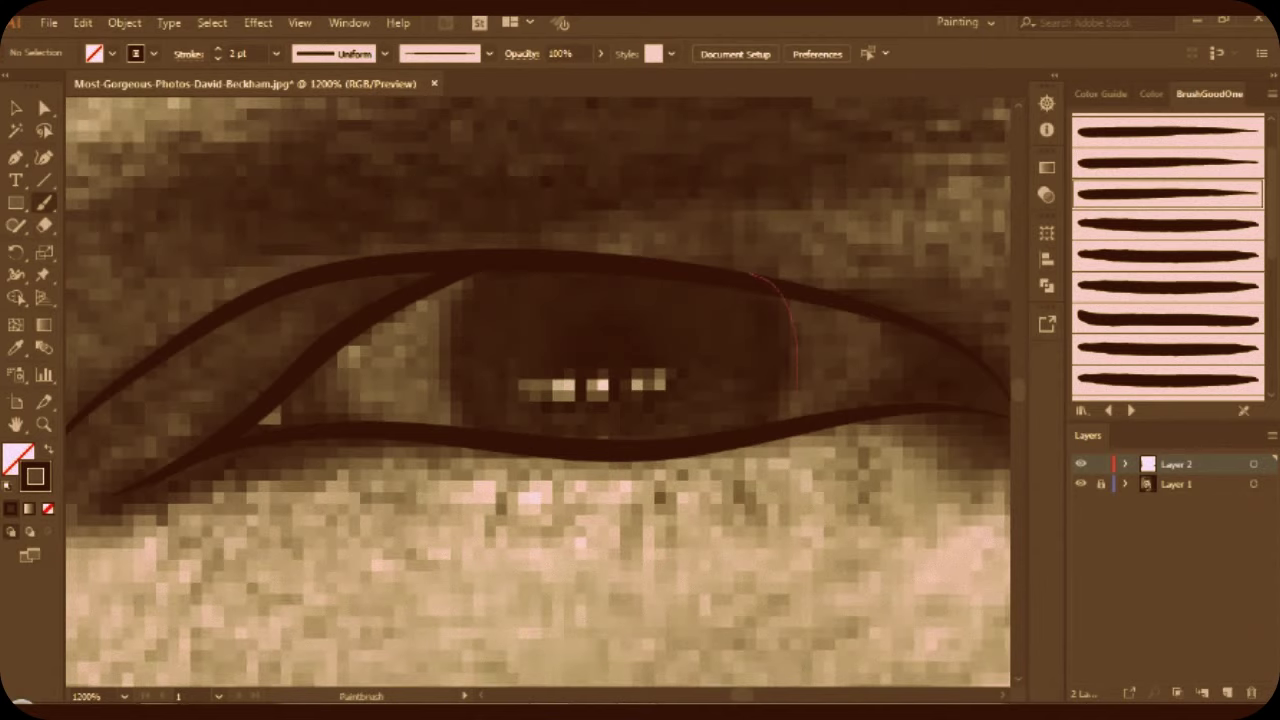
left_click_drag(796, 386, 780, 420)
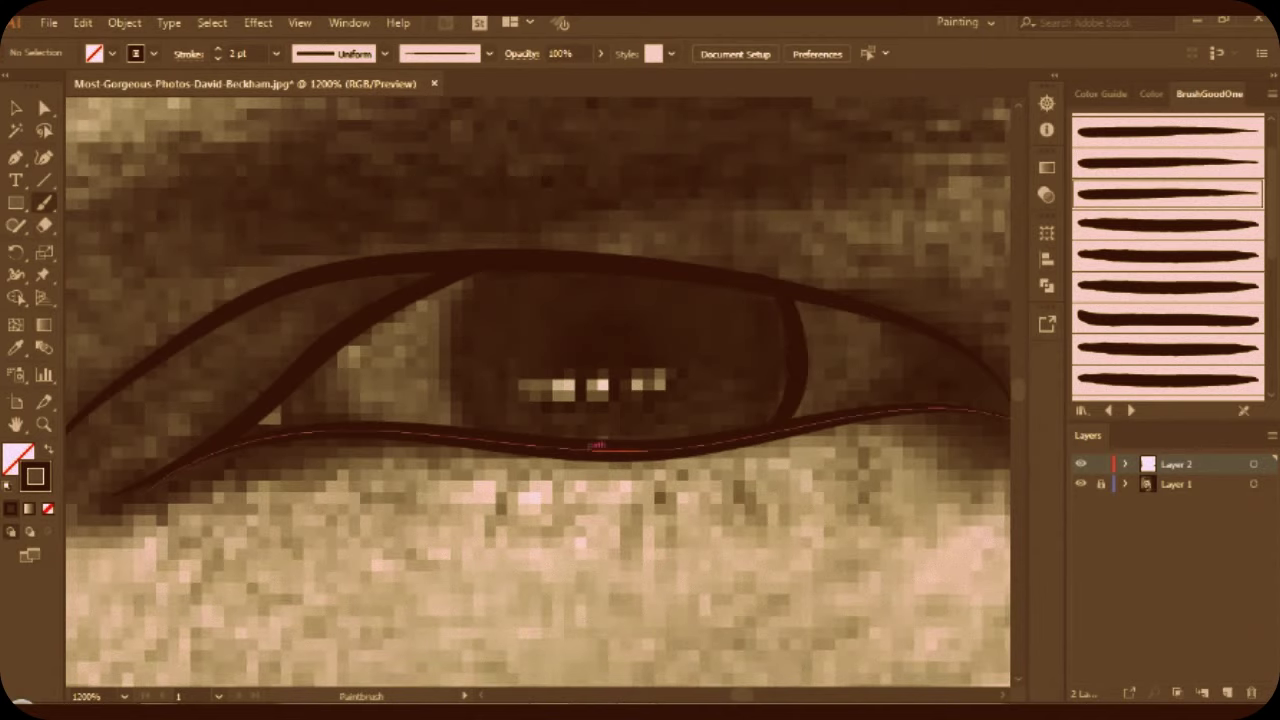
left_click_drag(445, 378, 448, 440)
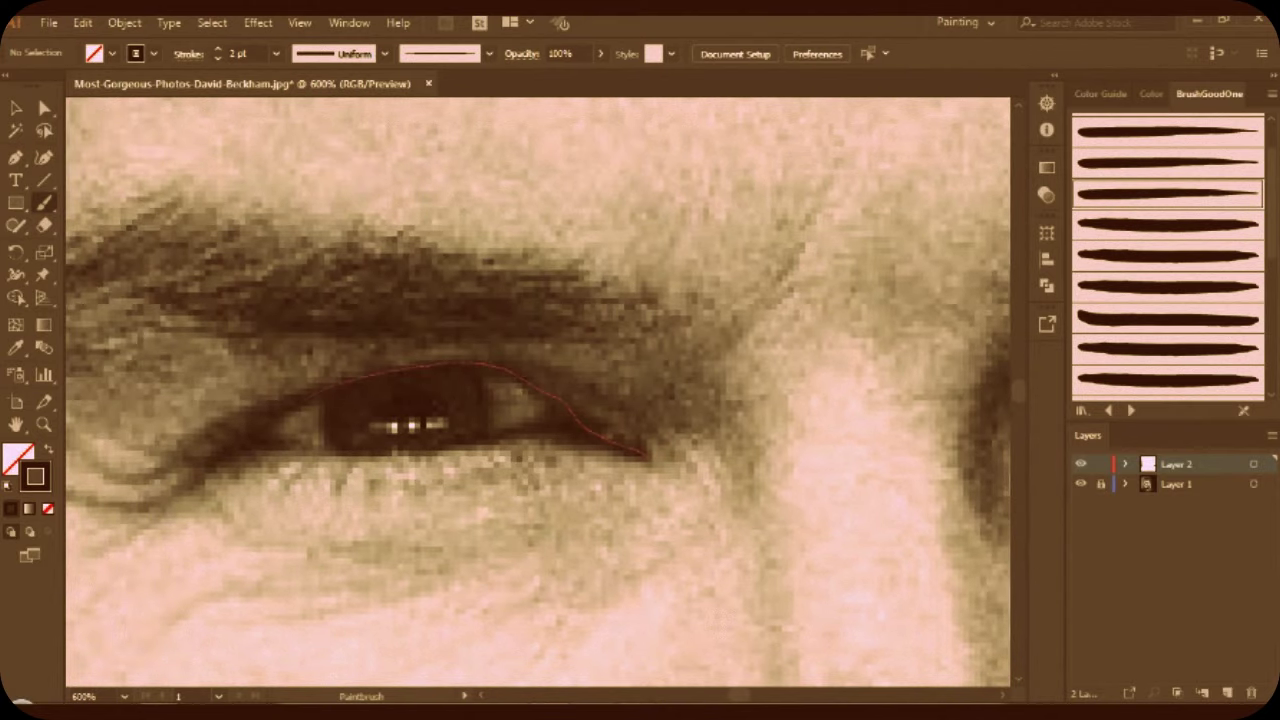
Outline the left eye's lids and iris edges, redrawing the misplaced lower-lid and iris strokes.
left_click_drag(310, 393, 202, 464)
left_click_drag(540, 440, 612, 450)
key("ctrl+z")
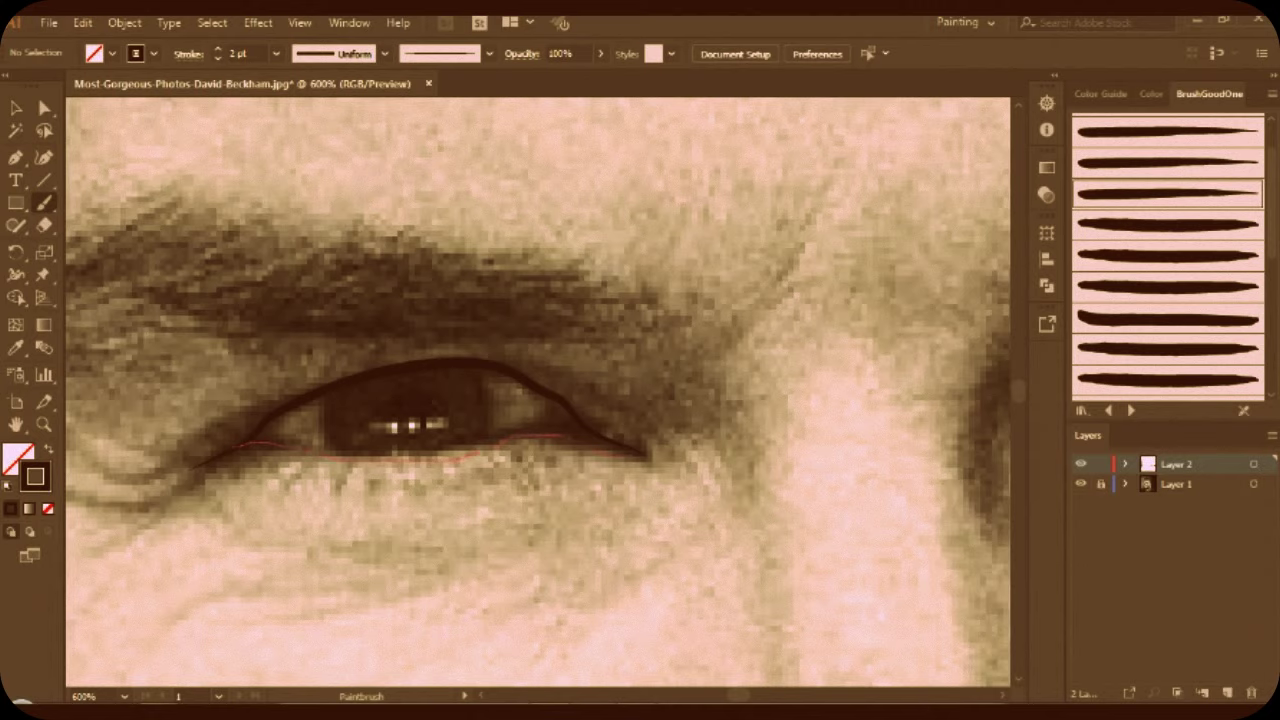
left_click_drag(240, 443, 600, 452)
scroll(465, 365, "up", 2)
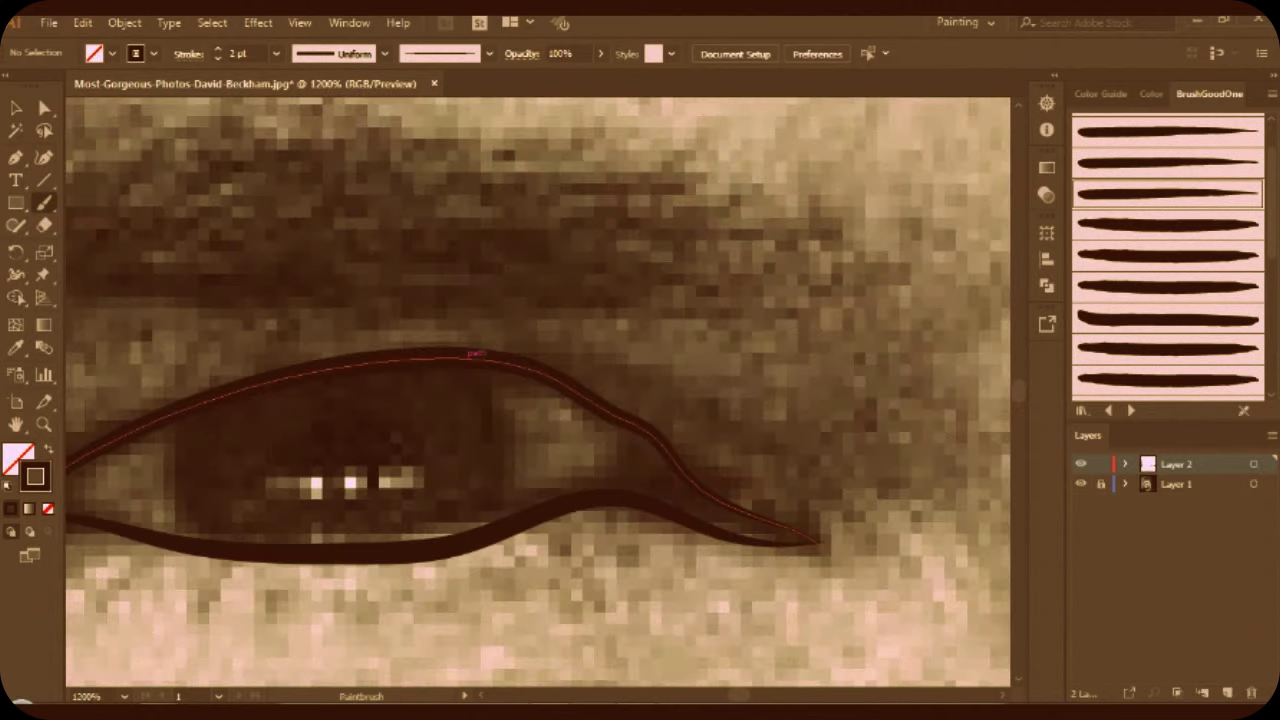
left_click_drag(470, 358, 507, 512)
key("ctrl+z")
left_click_drag(510, 465, 500, 522)
mouse_move(205, 398)
left_mouse_down()
mouse_move(180, 455)
mouse_move(195, 535)
left_mouse_up()
scroll(472, 497, "down", 2)
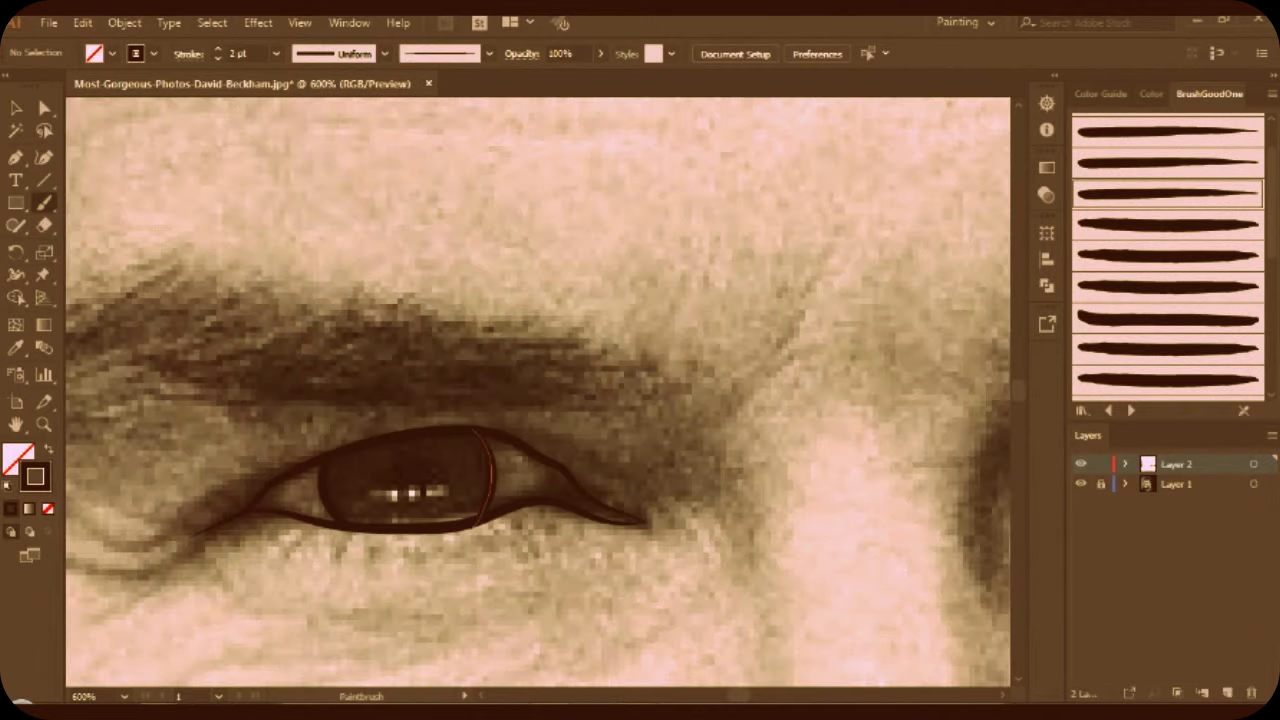
scroll(538, 392, "down", 2)
scroll(538, 392, "down", 3)
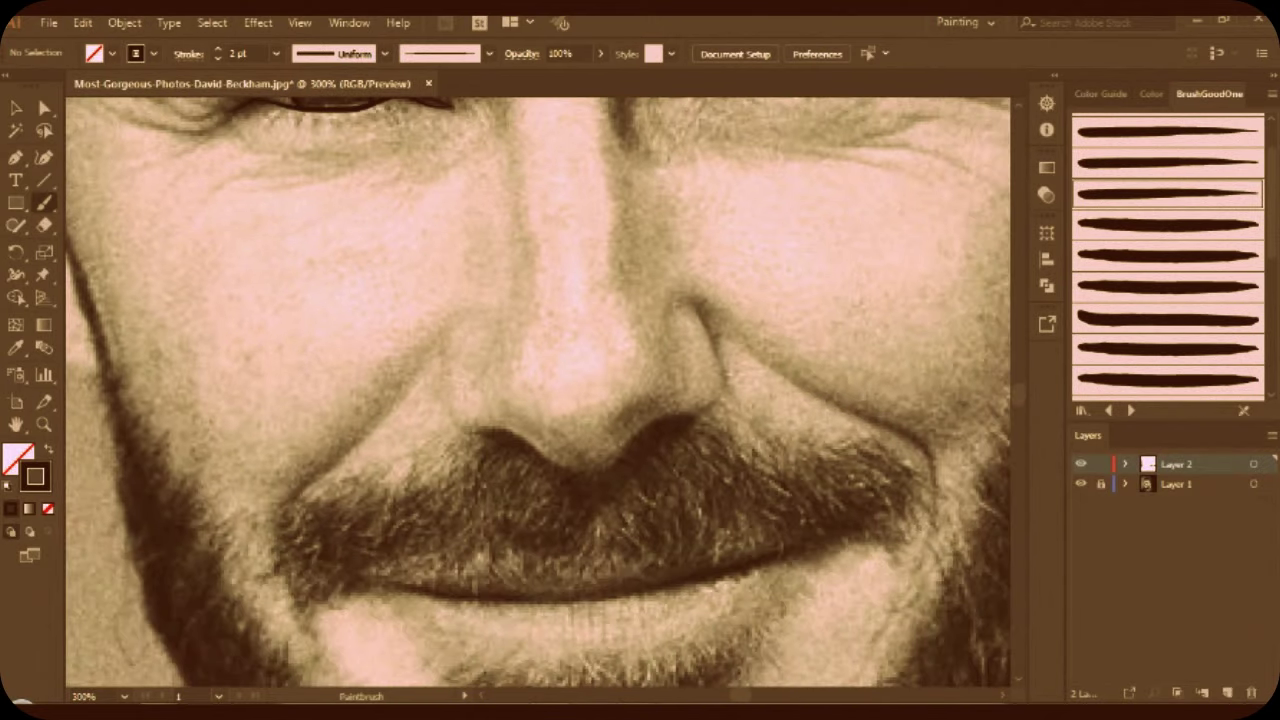
Trace the nose crease around both nostrils.
mouse_move(694, 304)
left_mouse_down()
mouse_move(726, 382)
mouse_move(700, 320)
left_mouse_up()
key("ctrl+z")
left_click_drag(650, 425, 570, 468)
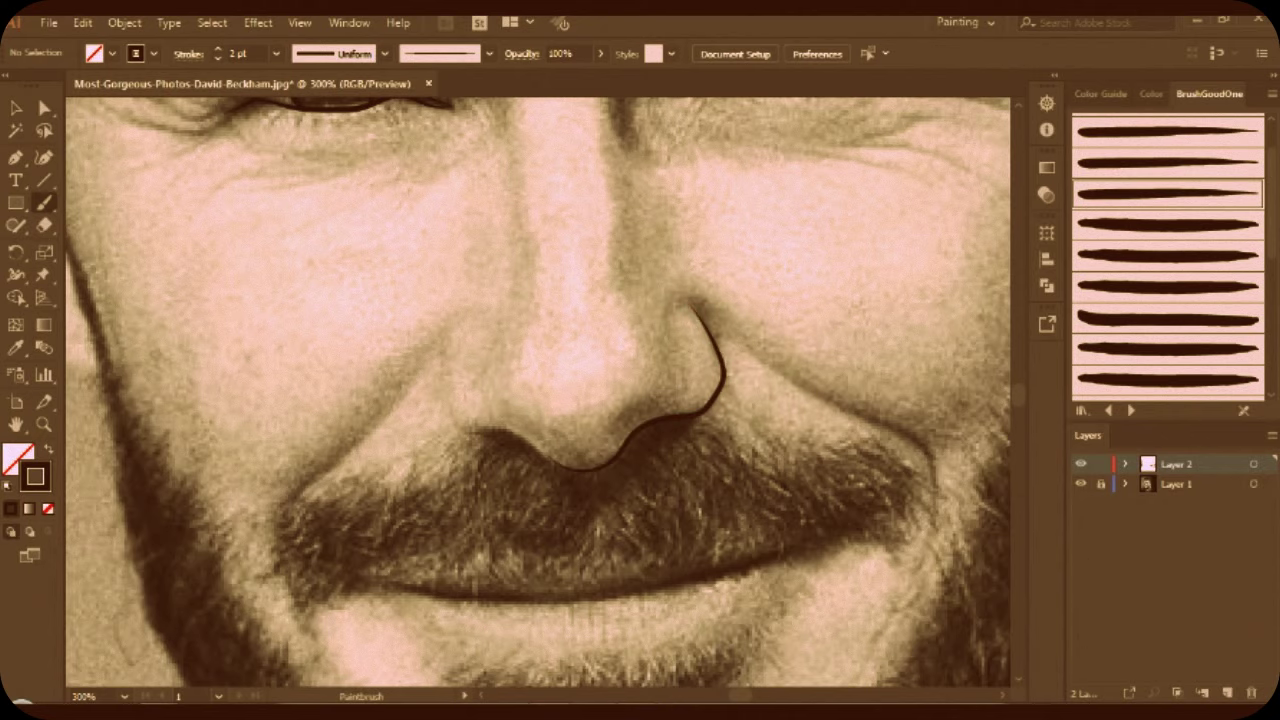
left_click_drag(455, 427, 572, 468)
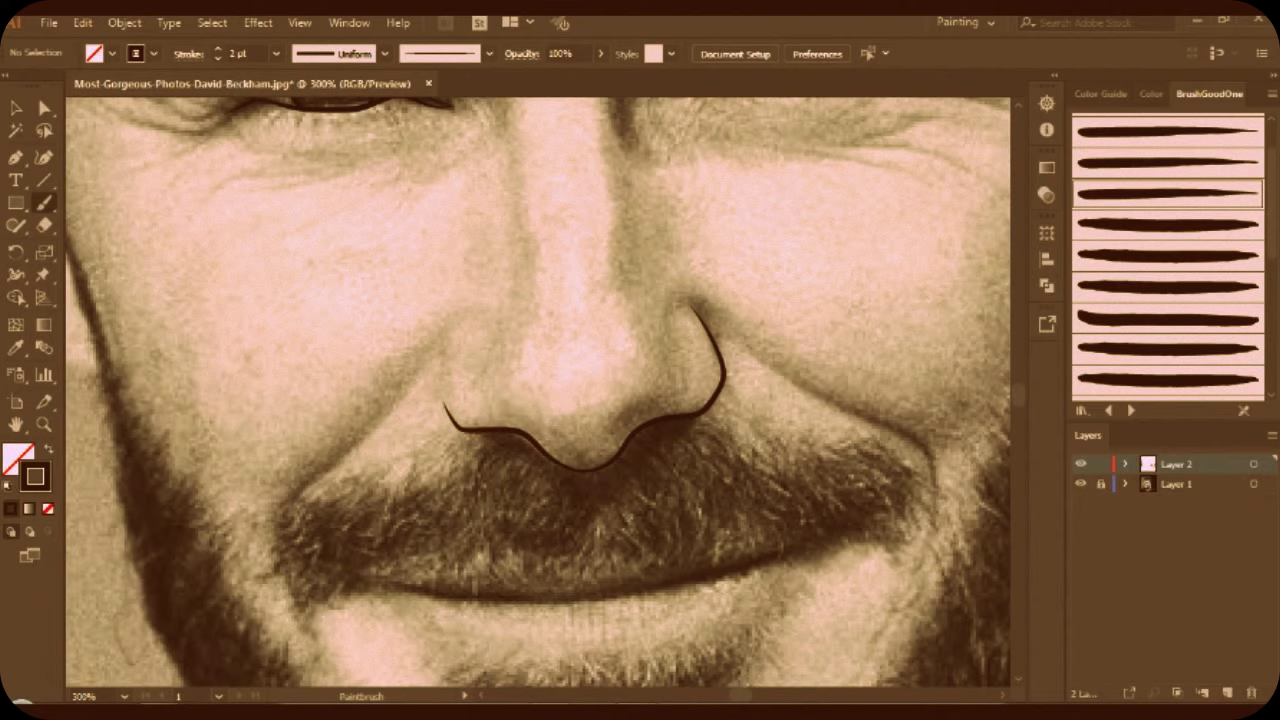
scroll(537, 392, "down", 1)
scroll(537, 392, "down", 3)
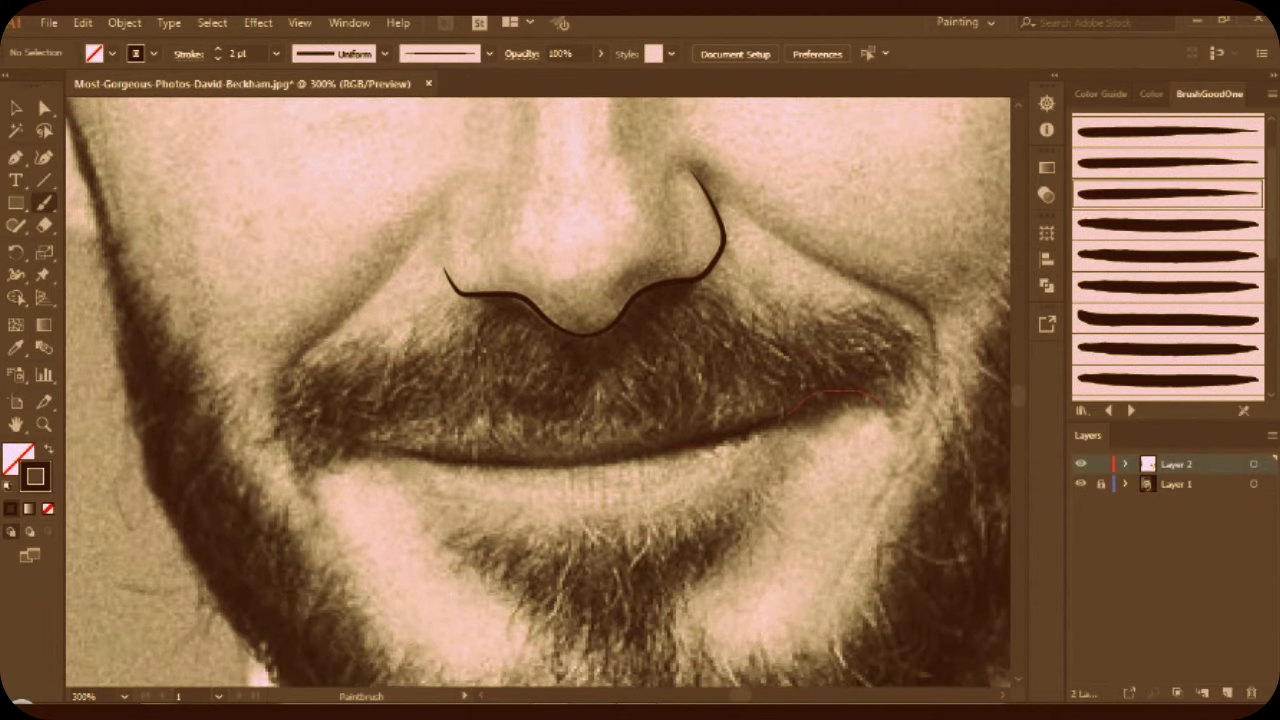
Trace the line between the lips and the lower lip contour.
left_click_drag(345, 446, 880, 401)
scroll(538, 392, "down", 1)
scroll(538, 392, "down", 2)
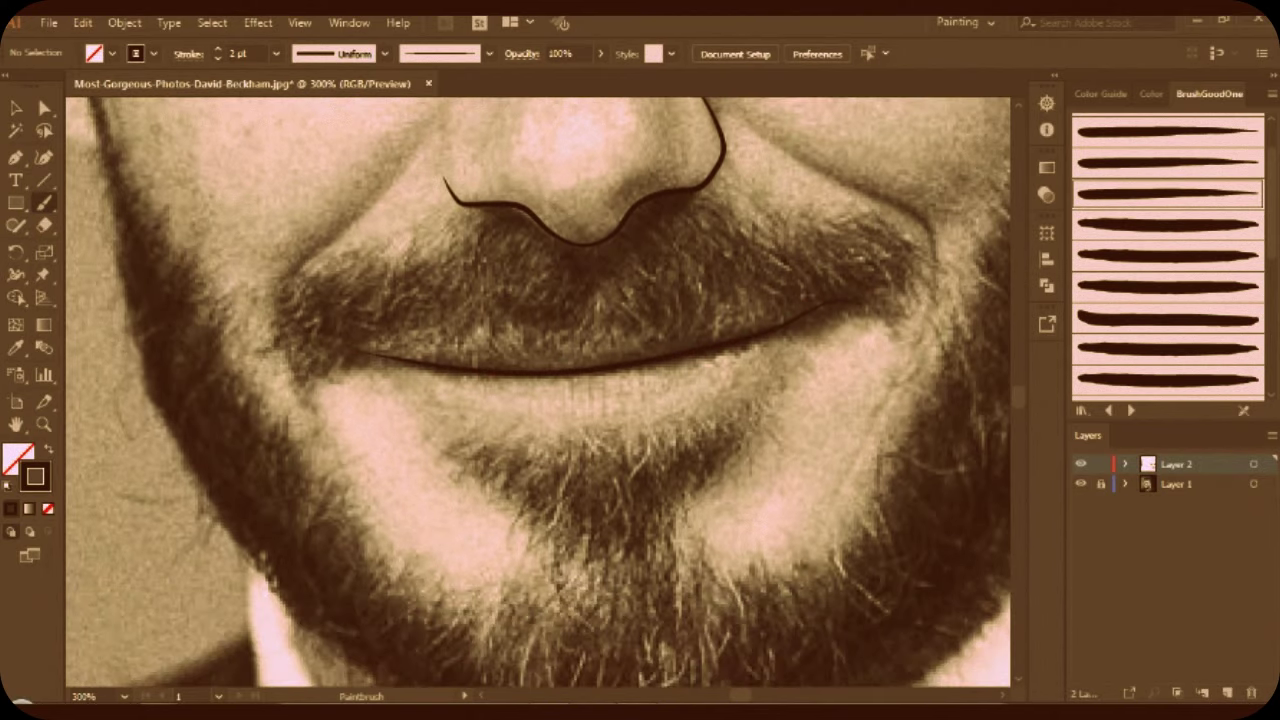
left_click_drag(829, 323, 757, 385)
key("ctrl+z")
left_click_drag(646, 428, 561, 428)
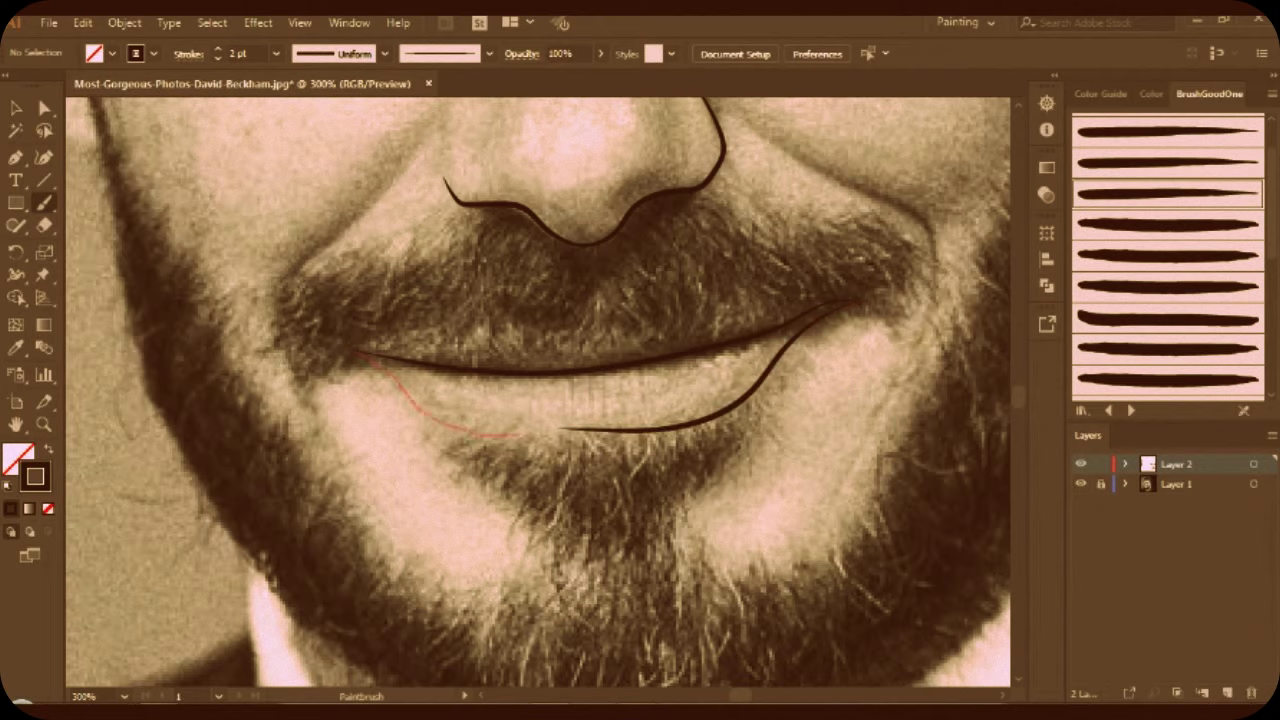
scroll(365, 352, "up", 5)
Erase the thin ends of the lip stroke and add a second line along the lip opening.
key("shift+e")
left_click_drag(415, 229, 509, 243)
left_click_drag(400, 345, 655, 265)
scroll(655, 265, "down", 3)
key("b")
scroll(655, 265, "down", 2)
scroll(655, 265, "down", 1)
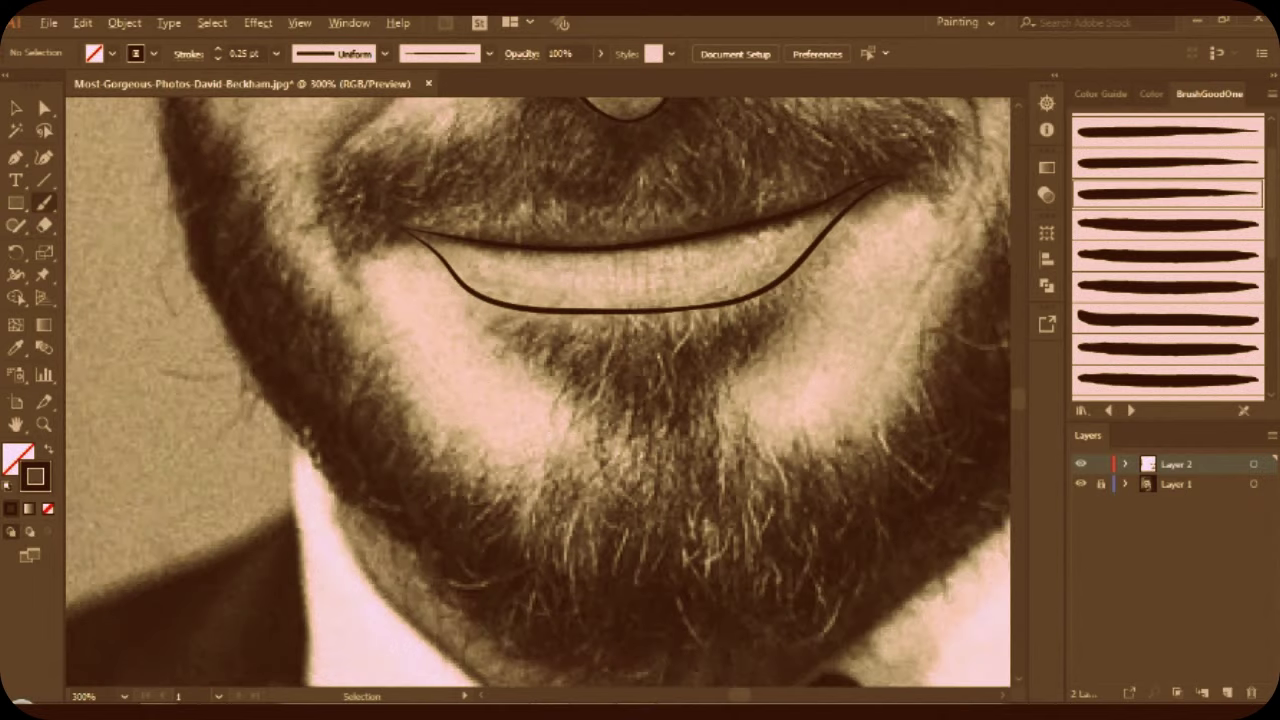
scroll(435, 105, "up", 1)
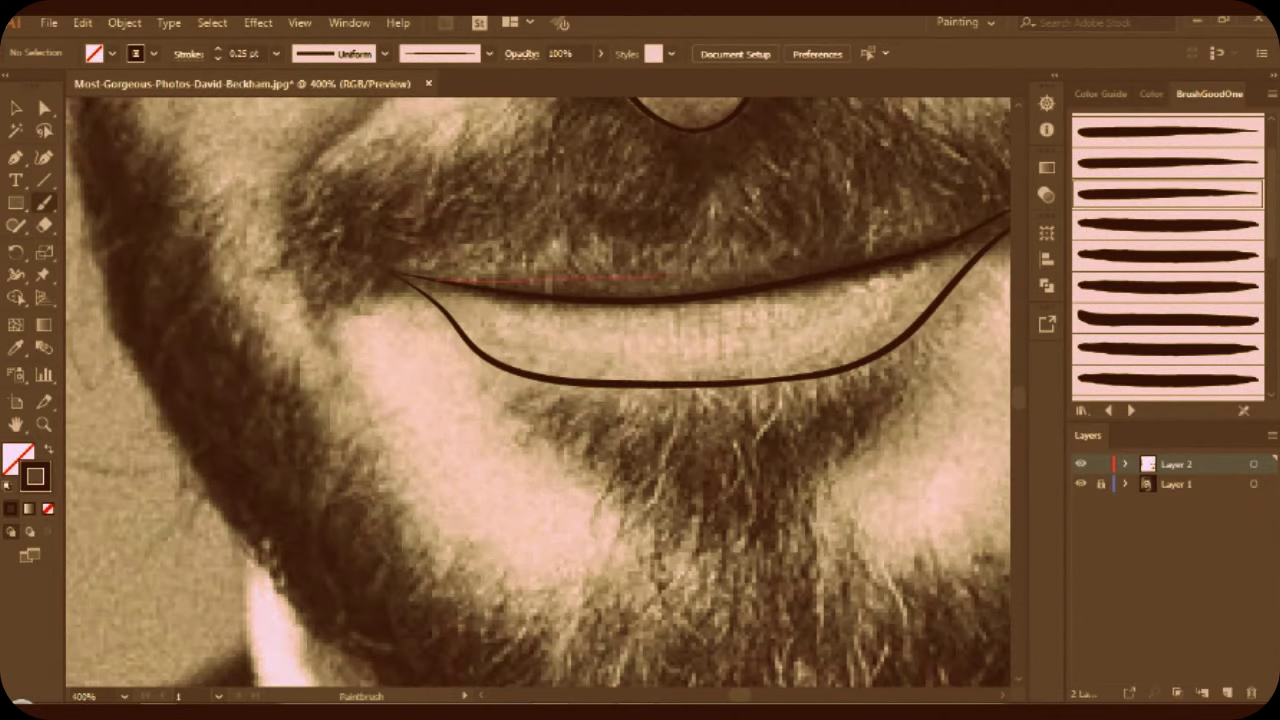
left_click_drag(1005, 224, 1008, 222)
Trace the left side of the nose and set the brush stroke weight to 1 pt.
key("v")
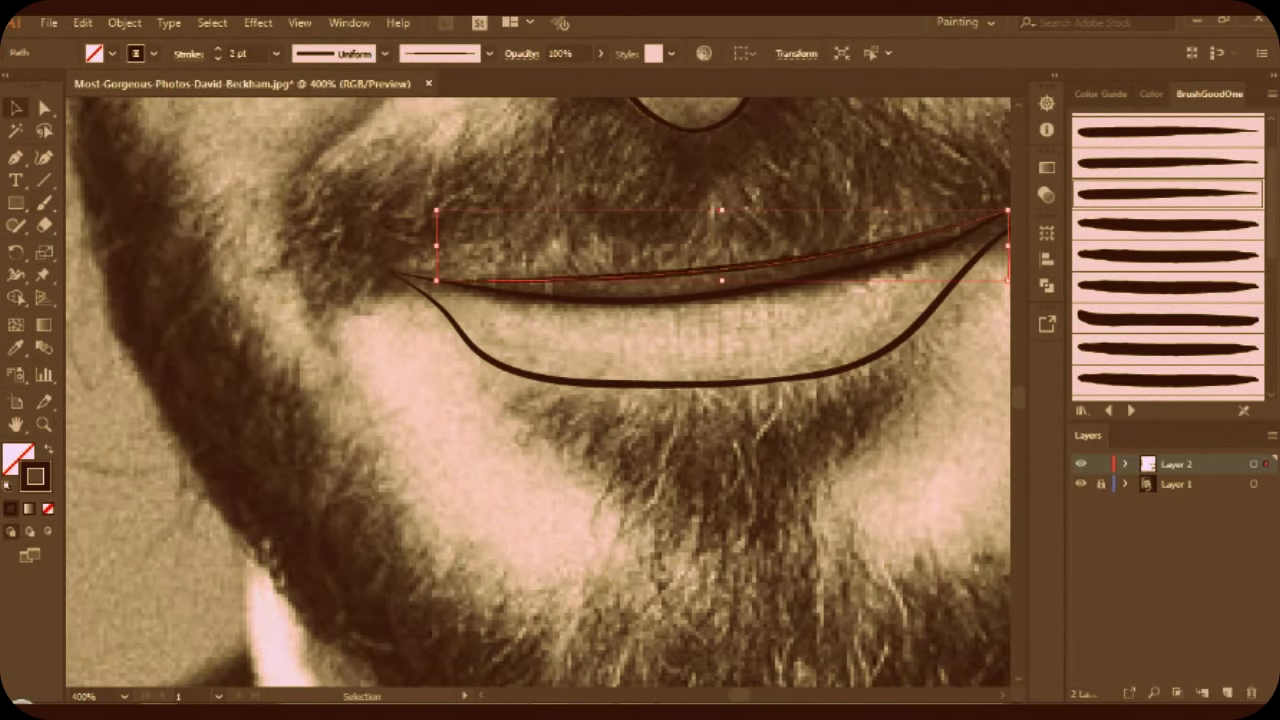
scroll(686, 371, "down", 1)
scroll(537, 392, "up", 1)
scroll(538, 392, "up", 2)
key("b")
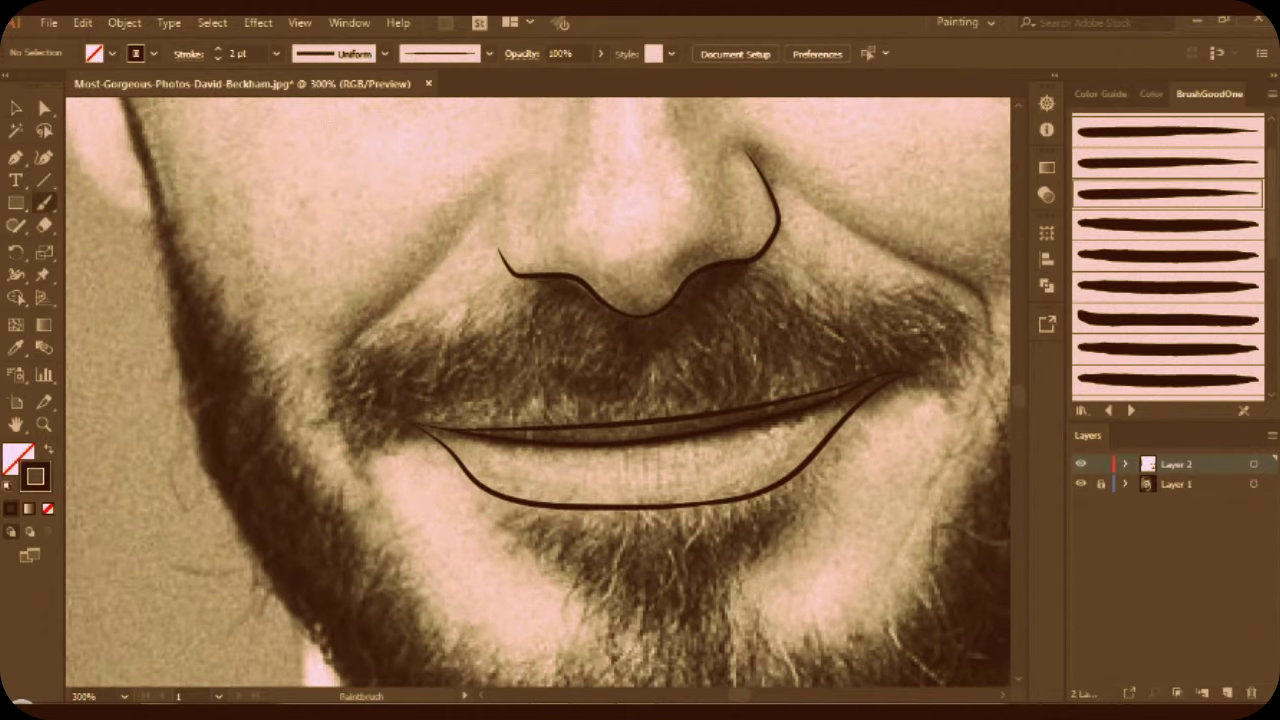
left_click_drag(510, 168, 499, 250)
scroll(500, 250, "up", 1)
left_click(277, 53)
left_click(290, 134)
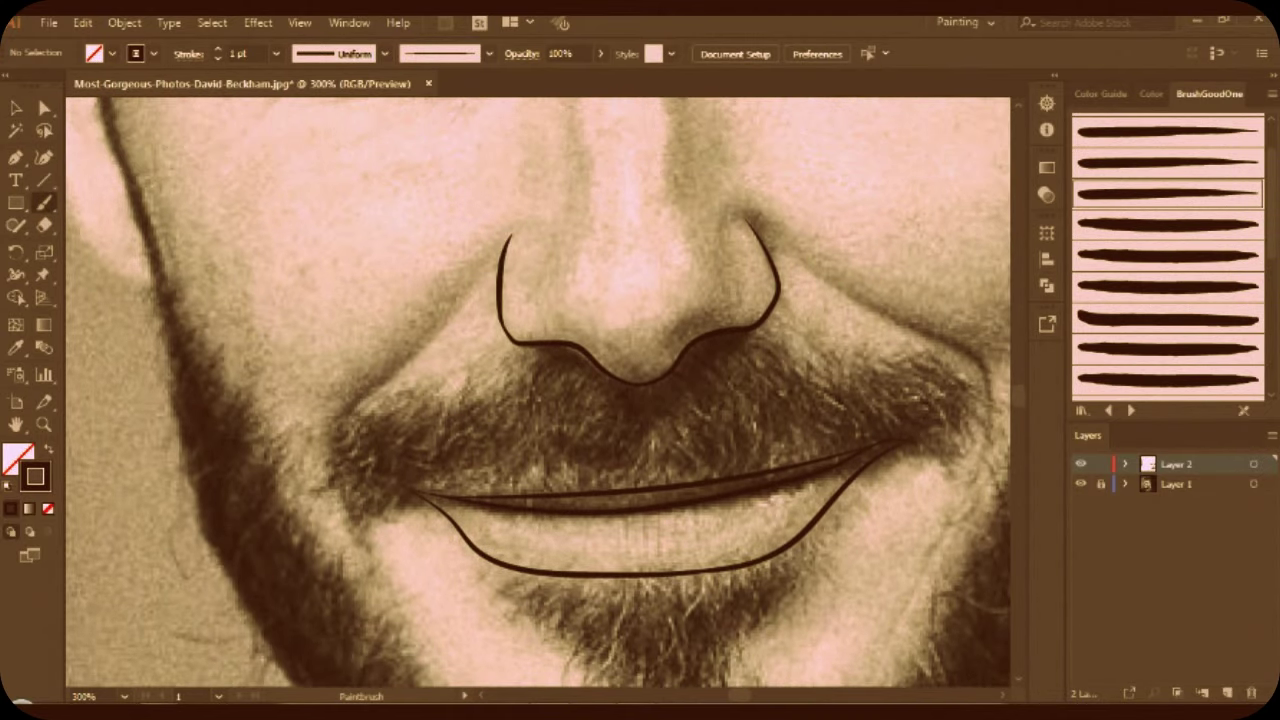
Draw the smile line down the left cheek and begin the frown line between the brows.
left_click_drag(335, 480, 366, 555)
scroll(366, 555, "down", 1)
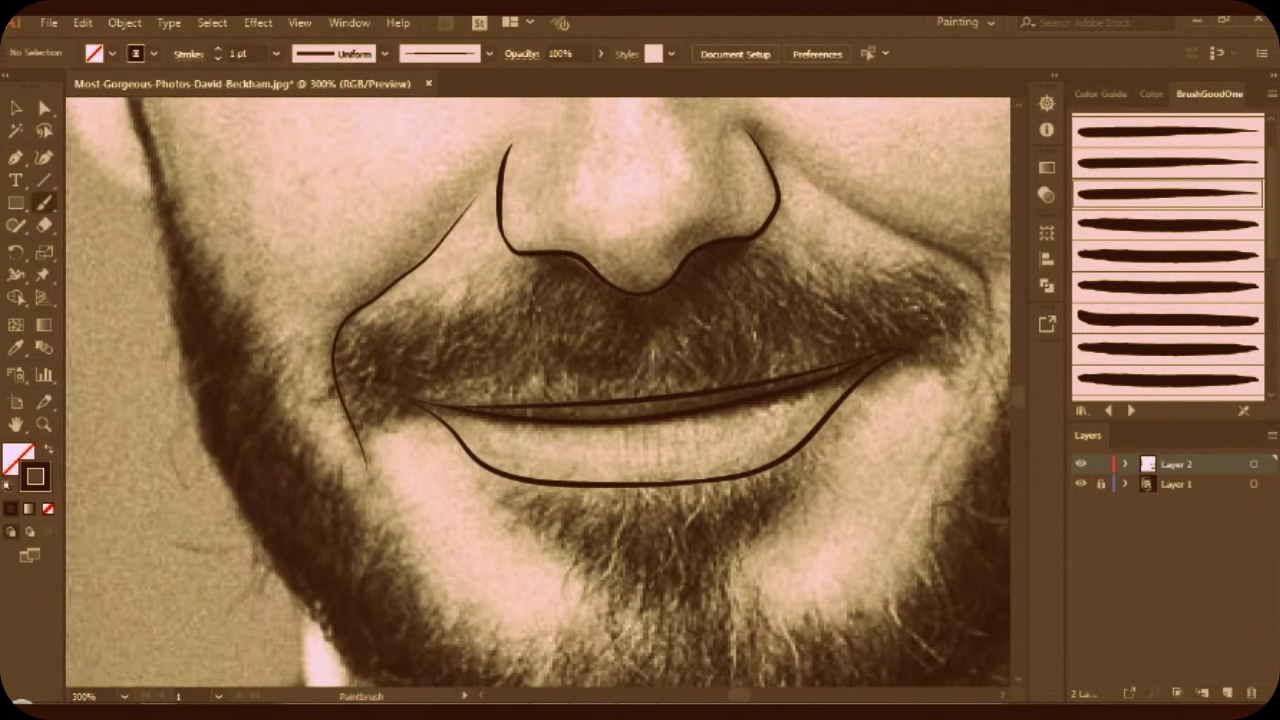
left_click_drag(972, 382, 900, 530)
scroll(900, 530, "up", 8)
left_click_drag(603, 214, 535, 315)
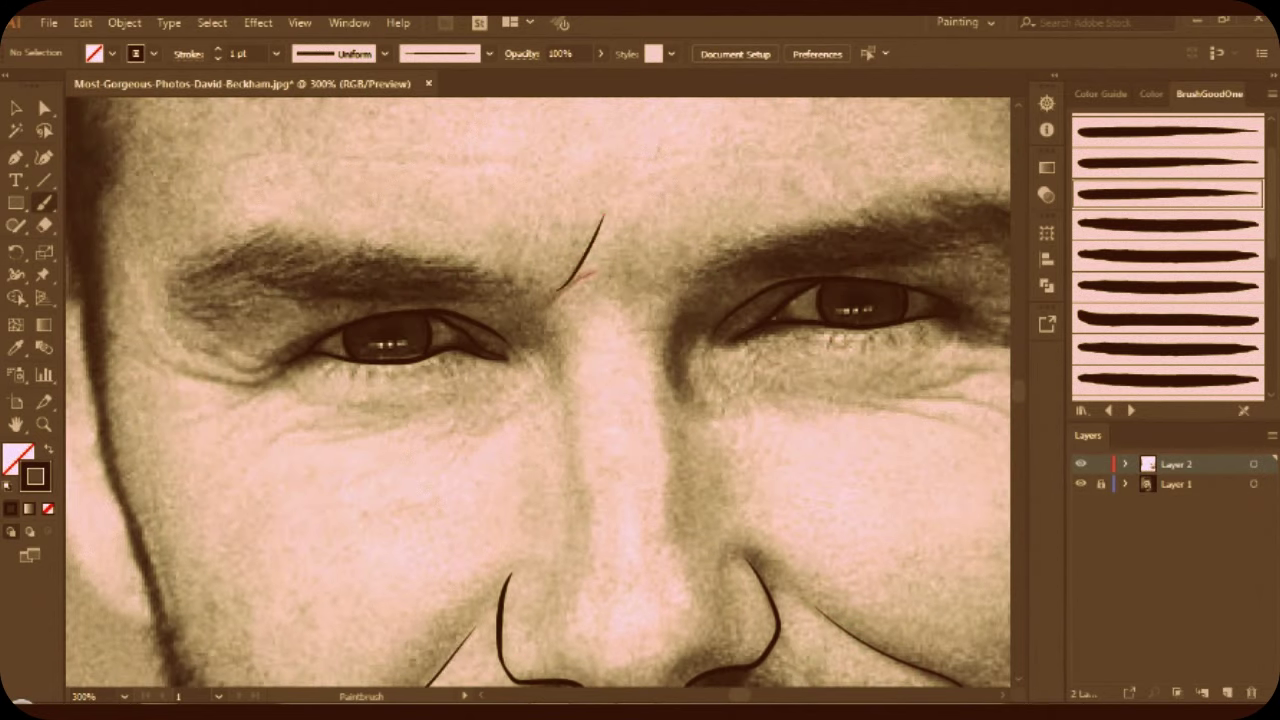
Draw wrinkle and crow's-foot lines under and beside the left eye.
scroll(535, 315, "down", 1)
mouse_move(315, 315)
left_mouse_down()
mouse_move(381, 322)
mouse_move(250, 368)
left_mouse_up()
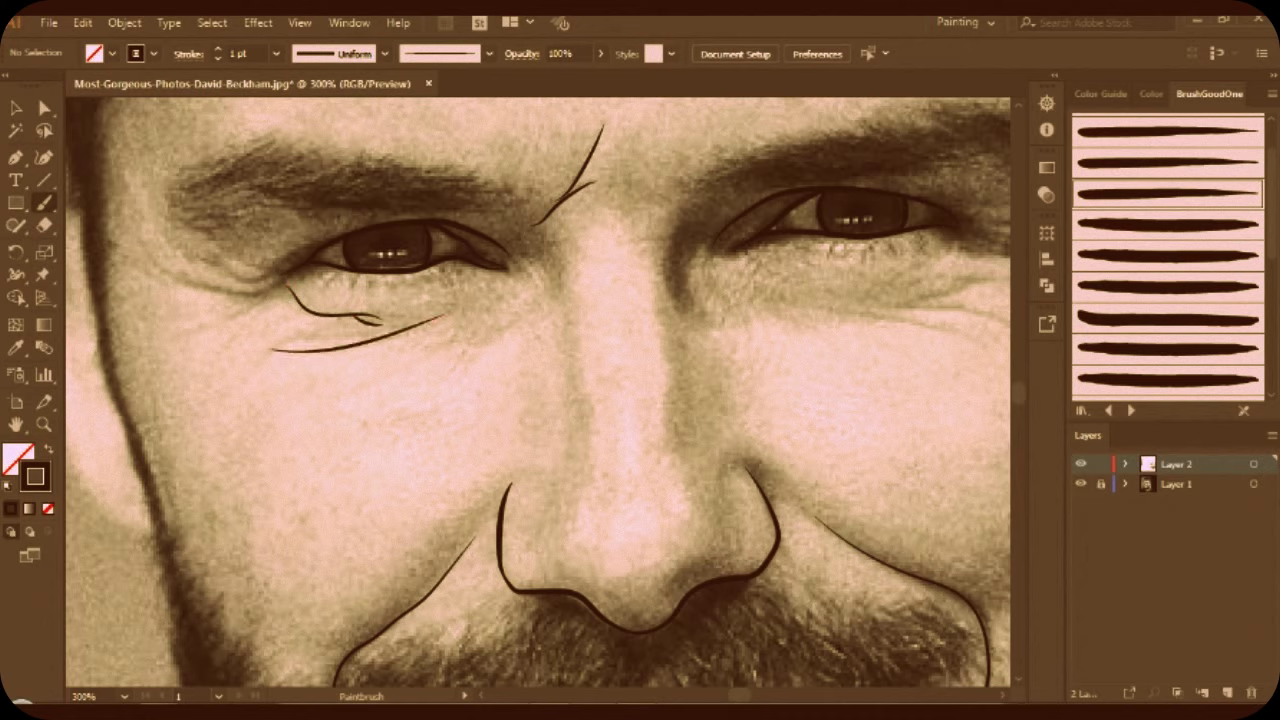
mouse_move(245, 293)
left_mouse_down()
mouse_move(144, 265)
mouse_move(268, 290)
mouse_move(192, 331)
mouse_move(209, 358)
left_mouse_up()
mouse_move(194, 240)
left_mouse_down()
mouse_move(318, 266)
mouse_move(286, 282)
left_mouse_up()
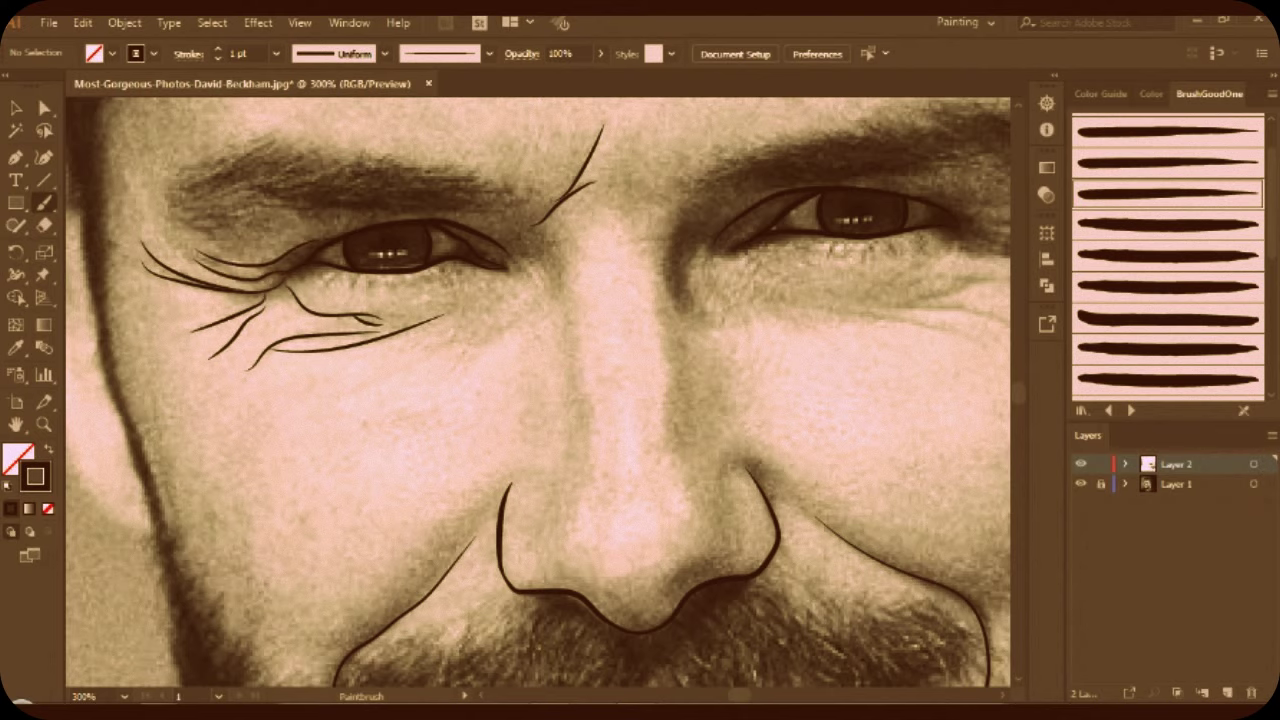
Draw crow's-feet below and at the outer corner of the right eye.
scroll(480, 300, "down", 1)
left_click_drag(686, 301, 798, 326)
left_click_drag(748, 302, 896, 289)
mouse_move(822, 262)
left_mouse_down()
mouse_move(912, 237)
mouse_move(902, 204)
left_mouse_up()
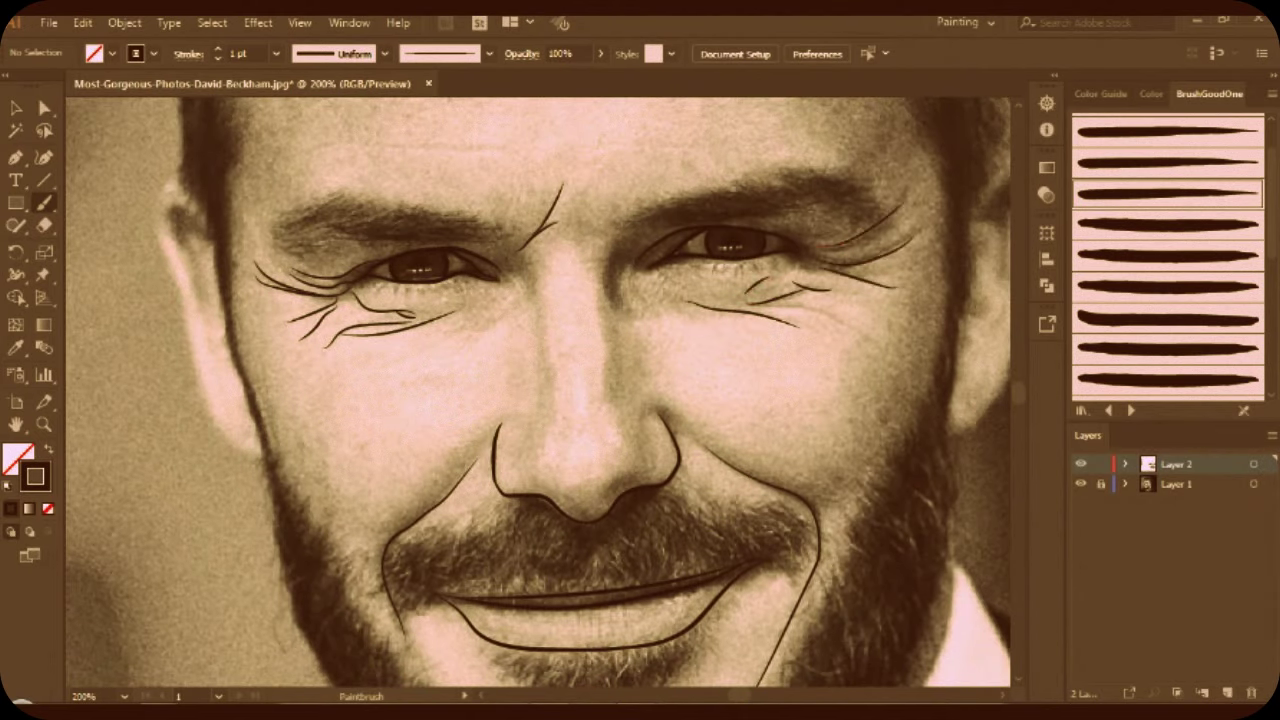
left_click_drag(825, 315, 868, 333)
Hide and reshow the photo to check the lines, then undo the right eye's crow's-feet.
left_click(1080, 483)
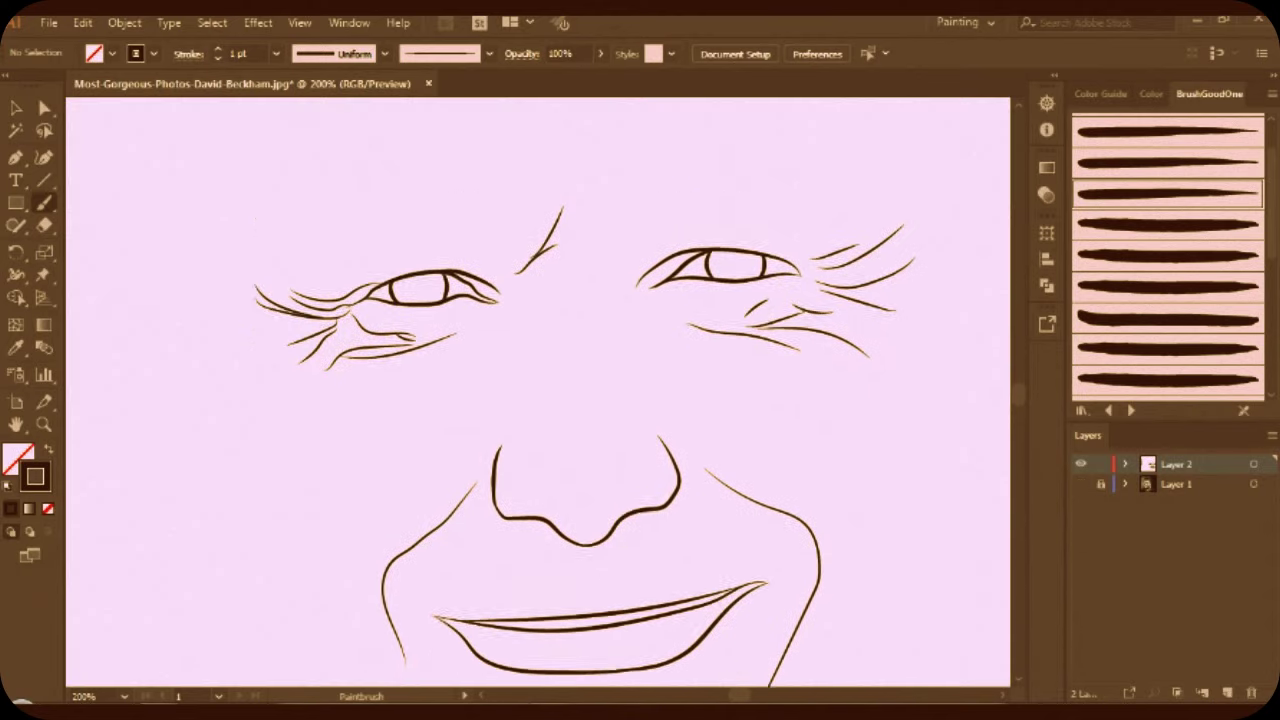
left_click(1080, 483)
key("ctrl+z")
key("ctrl+z")
key("ctrl+z")
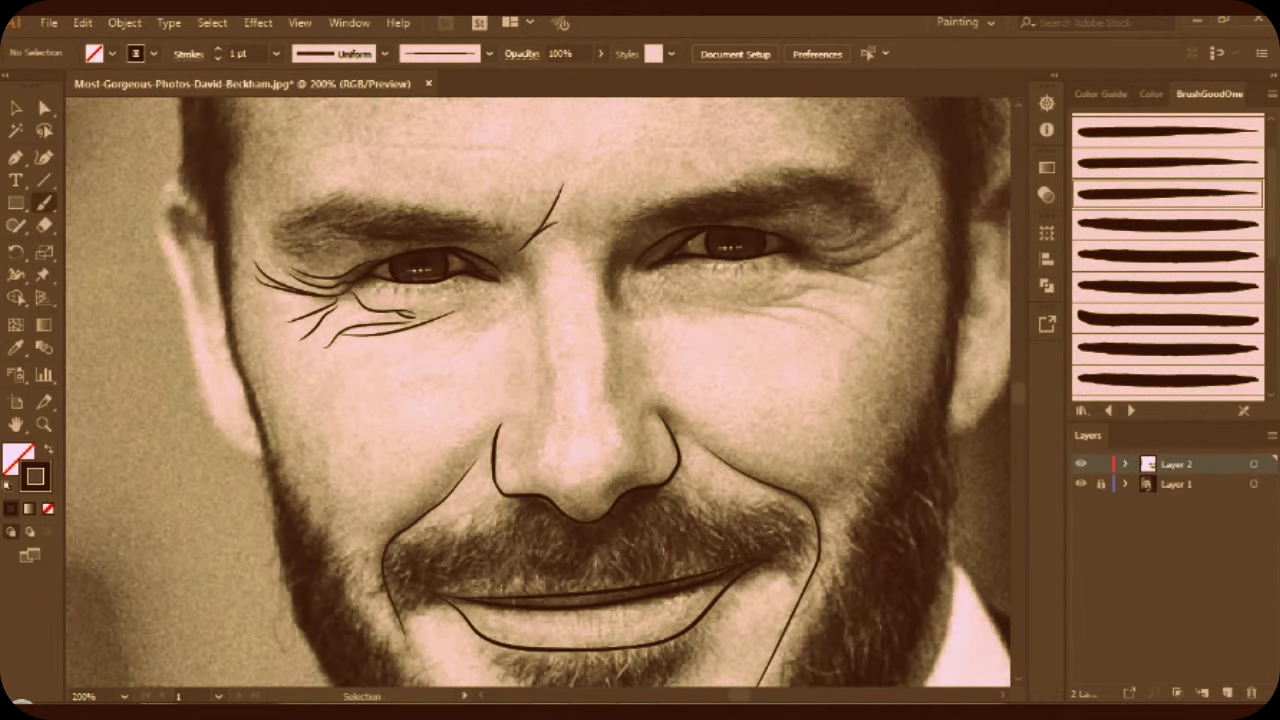
key("ctrl+z")
key("ctrl+z")
key("ctrl+z")
key("ctrl+z")
key("ctrl+z")
scroll(250, 230, "up", 3)
Paint hair strokes along the middle and right end of the left eyebrow.
mouse_move(370, 262)
left_mouse_down()
mouse_move(420, 243)
mouse_move(410, 228)
mouse_move(446, 242)
mouse_move(564, 234)
left_mouse_up()
mouse_move(402, 246)
left_mouse_down()
mouse_move(520, 208)
mouse_move(656, 190)
mouse_move(830, 228)
left_mouse_up()
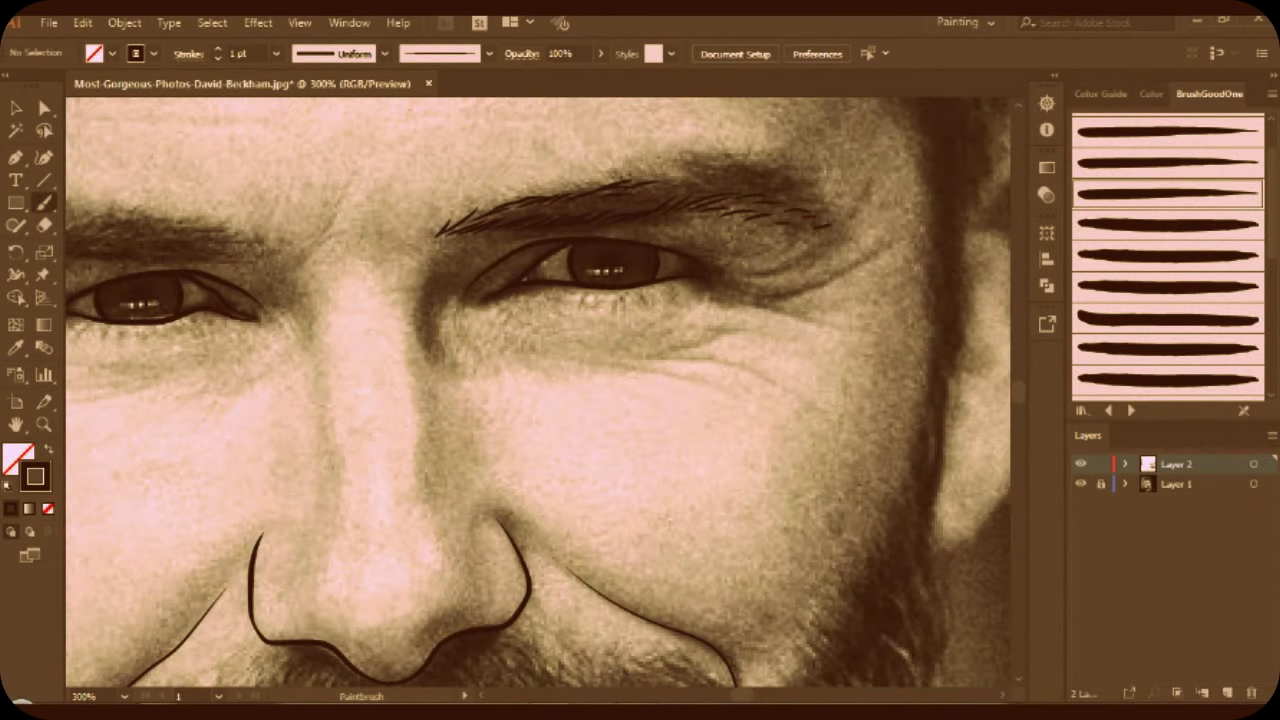
mouse_move(650, 190)
left_mouse_down()
mouse_move(756, 166)
mouse_move(834, 228)
left_mouse_up()
left_click_drag(532, 212, 724, 188)
left_click_drag(640, 192, 732, 182)
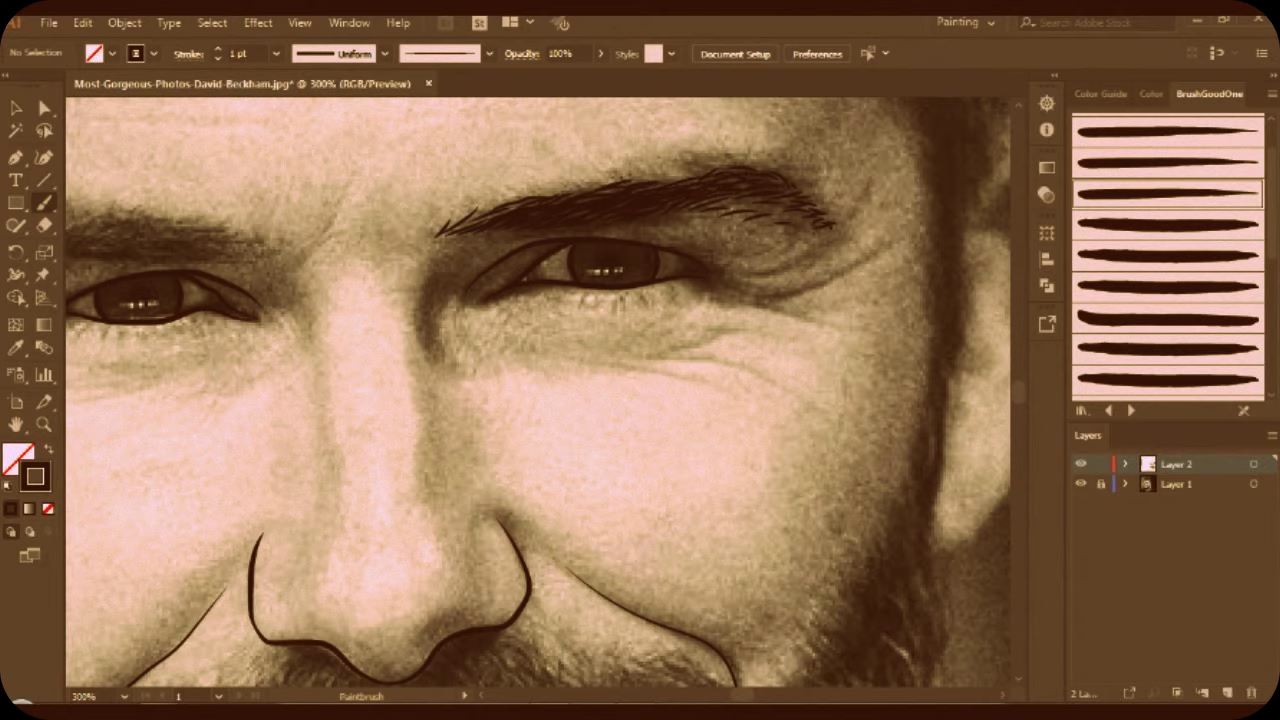
scroll(710, 150, "up", 2)
left_click_drag(736, 228, 892, 266)
left_click_drag(870, 270, 920, 292)
left_click_drag(814, 226, 850, 230)
left_click_drag(710, 210, 814, 202)
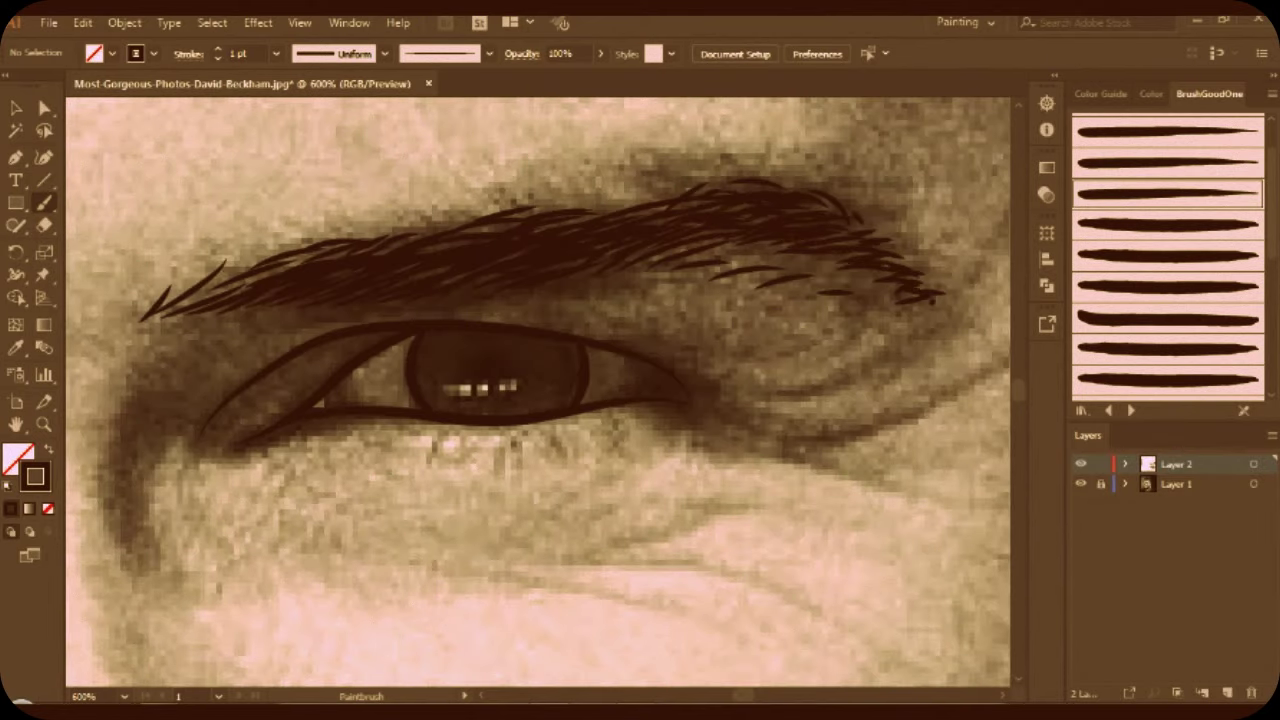
key("ctrl+minus")
key("ctrl+minus")
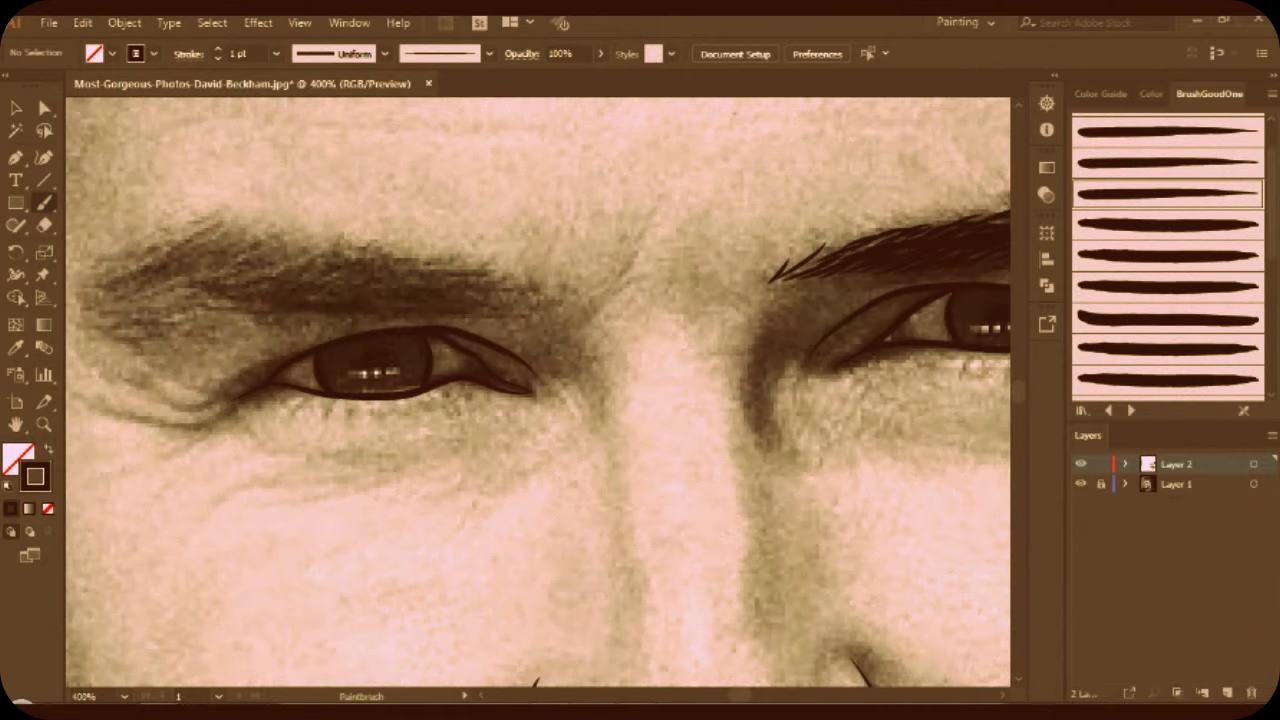
Fill the rest of the eyebrow with fine hair strokes, thickening its outer tip.
left_click_drag(474, 302, 552, 294)
mouse_move(390, 308)
left_mouse_down()
mouse_move(514, 316)
mouse_move(506, 300)
left_mouse_up()
left_click_drag(410, 286, 484, 280)
left_click_drag(372, 278, 470, 266)
left_click_drag(314, 302, 406, 286)
left_click_drag(318, 262, 388, 248)
left_click_drag(264, 262, 344, 250)
left_click_drag(228, 240, 284, 260)
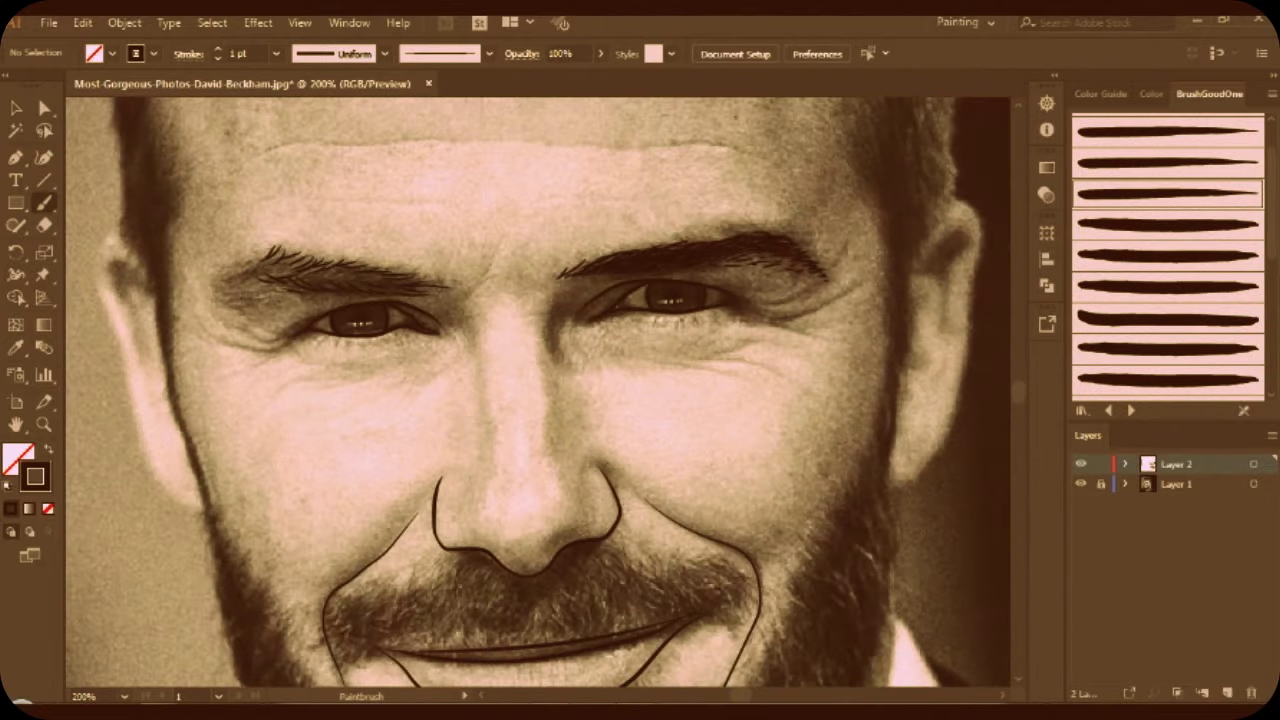
mouse_move(284, 272)
left_mouse_down()
mouse_move(246, 282)
mouse_move(222, 308)
left_mouse_up()
left_click_drag(262, 262, 218, 282)
left_click_drag(234, 282, 220, 294)
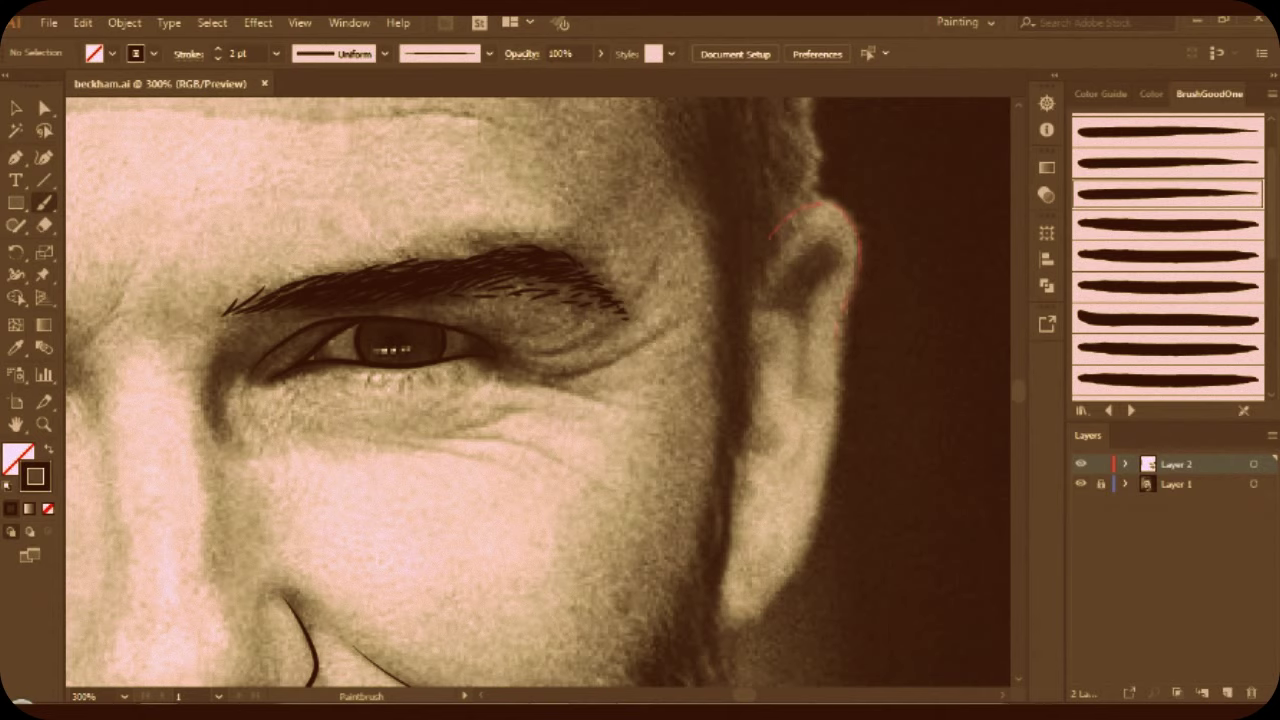
Trace the first ear's outer edge, inner curve down to the lobe, and a small hook line.
left_click_drag(812, 522, 722, 630)
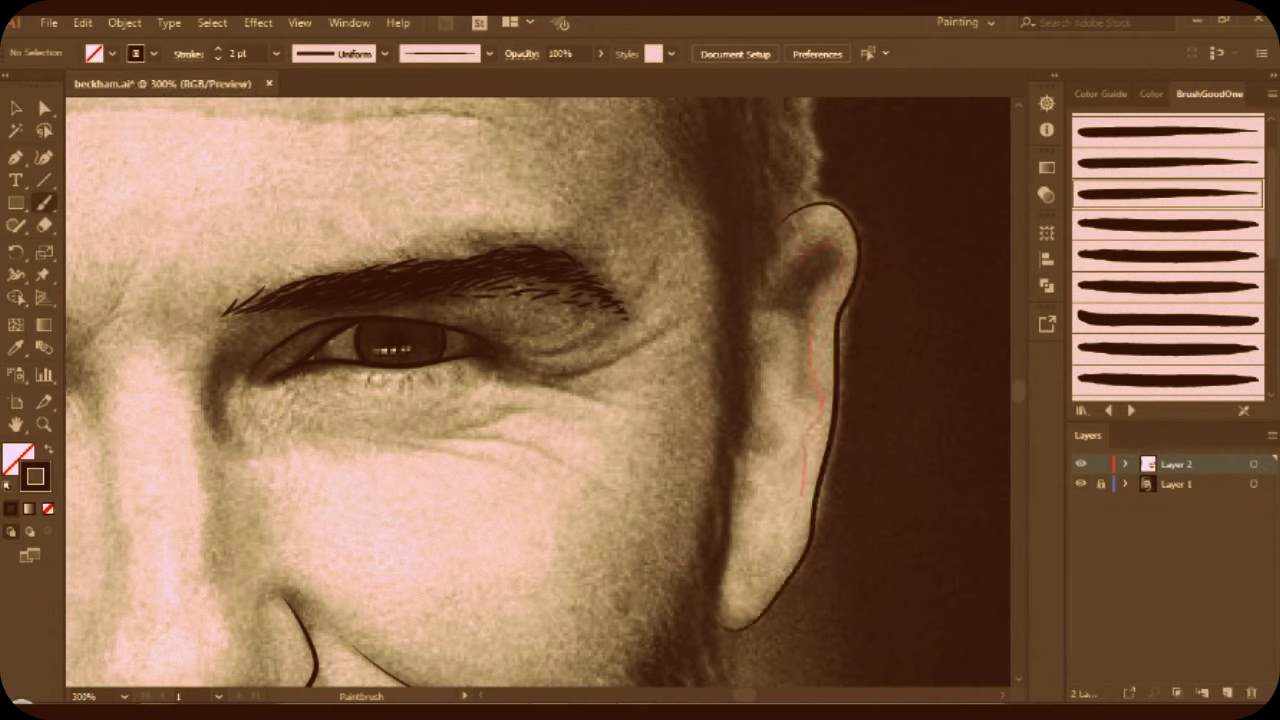
left_click_drag(802, 494, 792, 524)
left_click_drag(756, 344, 772, 338)
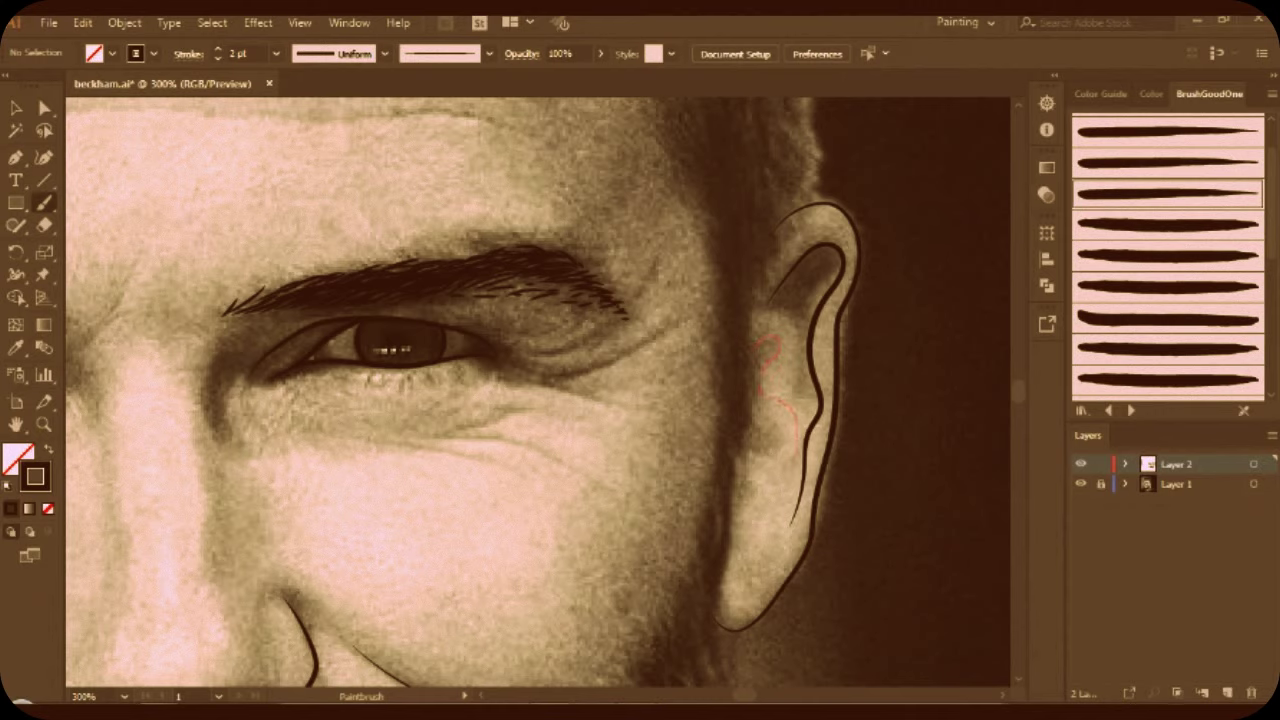
left_click_drag(797, 448, 781, 528)
left_click_drag(752, 416, 768, 453)
Outline the other ear from top to lobe and add its inner-ear curves.
key("ctrl+minus")
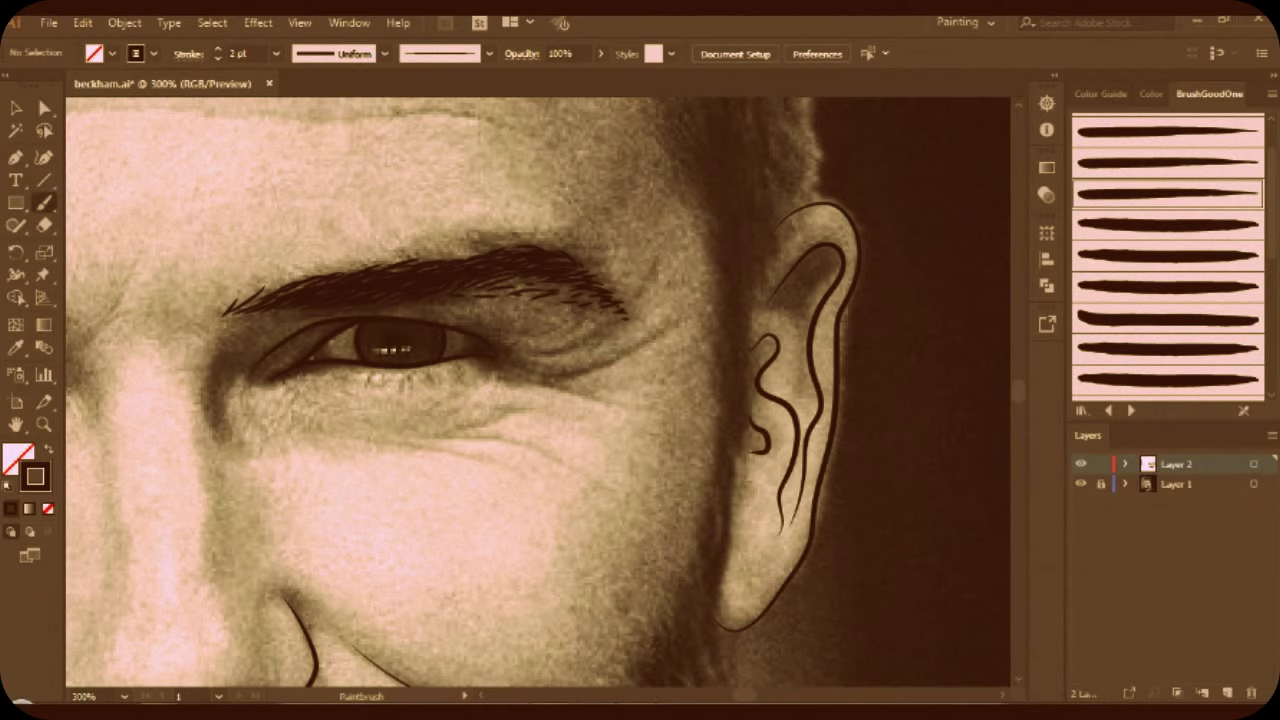
key("ctrl+plus")
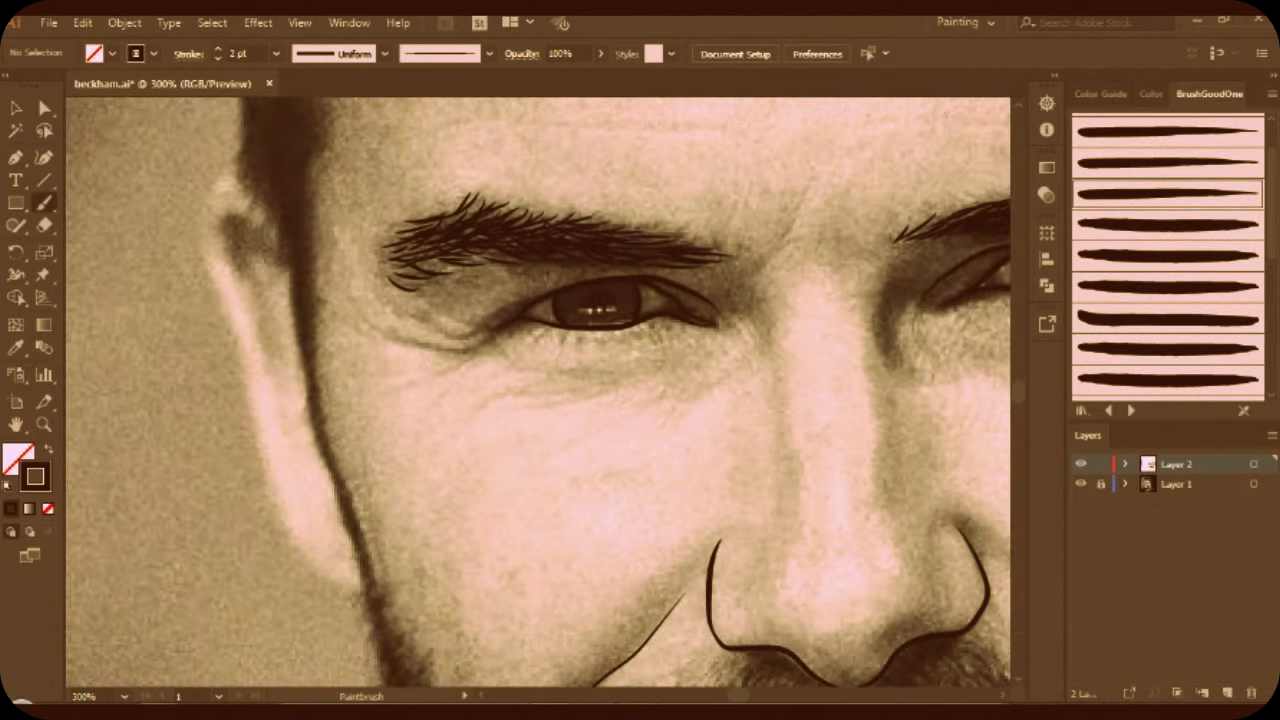
mouse_move(200, 180)
left_mouse_down()
mouse_move(234, 214)
mouse_move(287, 508)
mouse_move(360, 586)
left_mouse_up()
key("ctrl+z")
left_click_drag(284, 262, 322, 530)
left_click_drag(276, 288, 318, 470)
left_click_drag(252, 258, 268, 330)
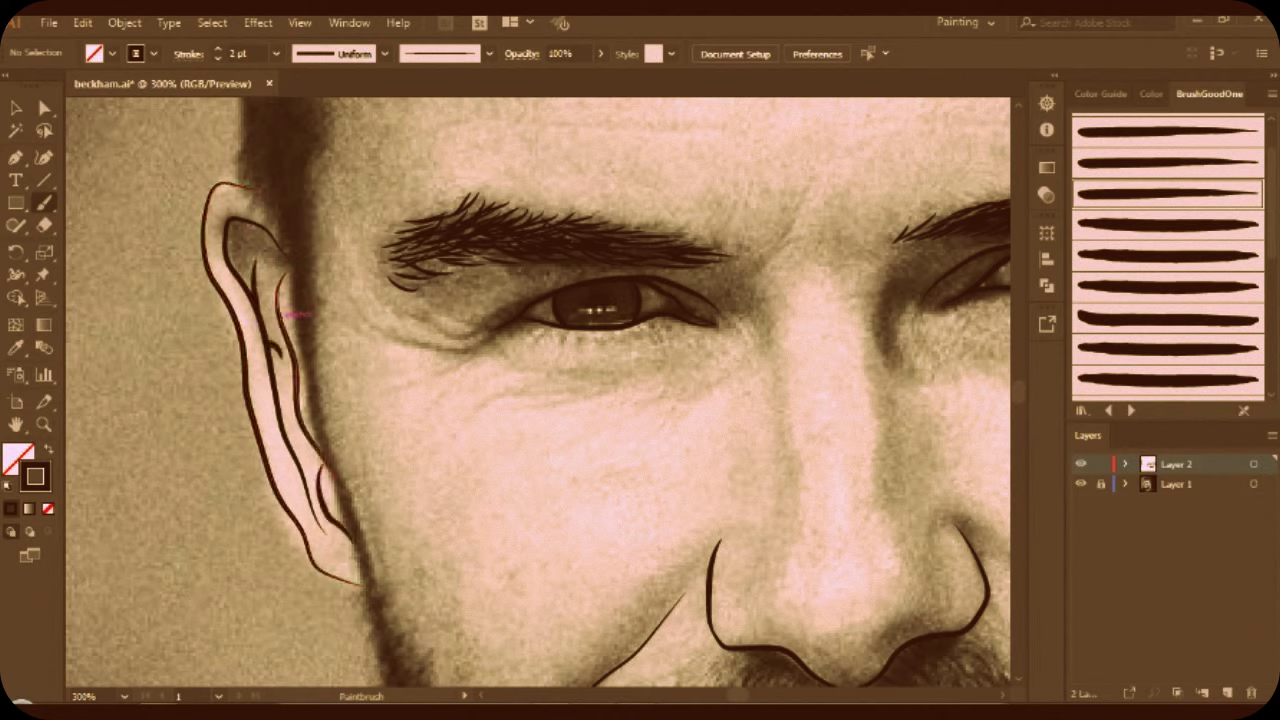
Draw a thin line along the beard's outer edge from the jaw around the chin.
key("ctrl+minus")
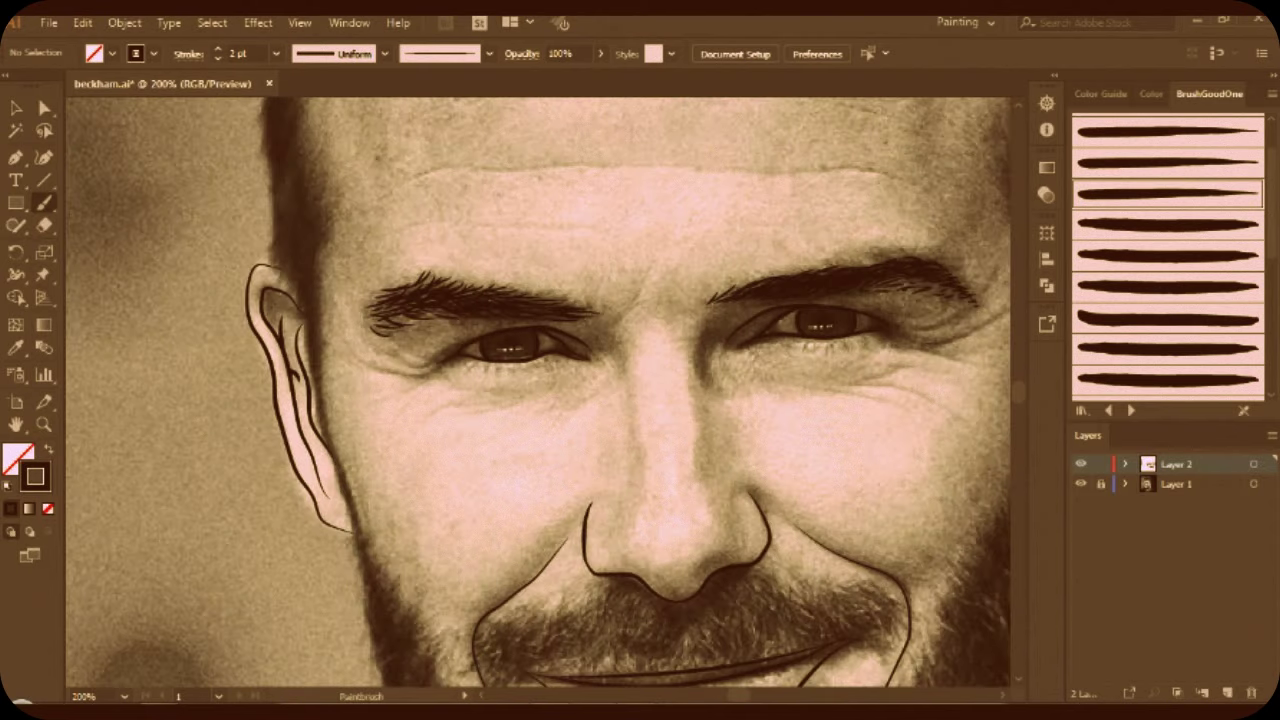
key("ctrl+minus")
scroll(538, 392, "down", 3)
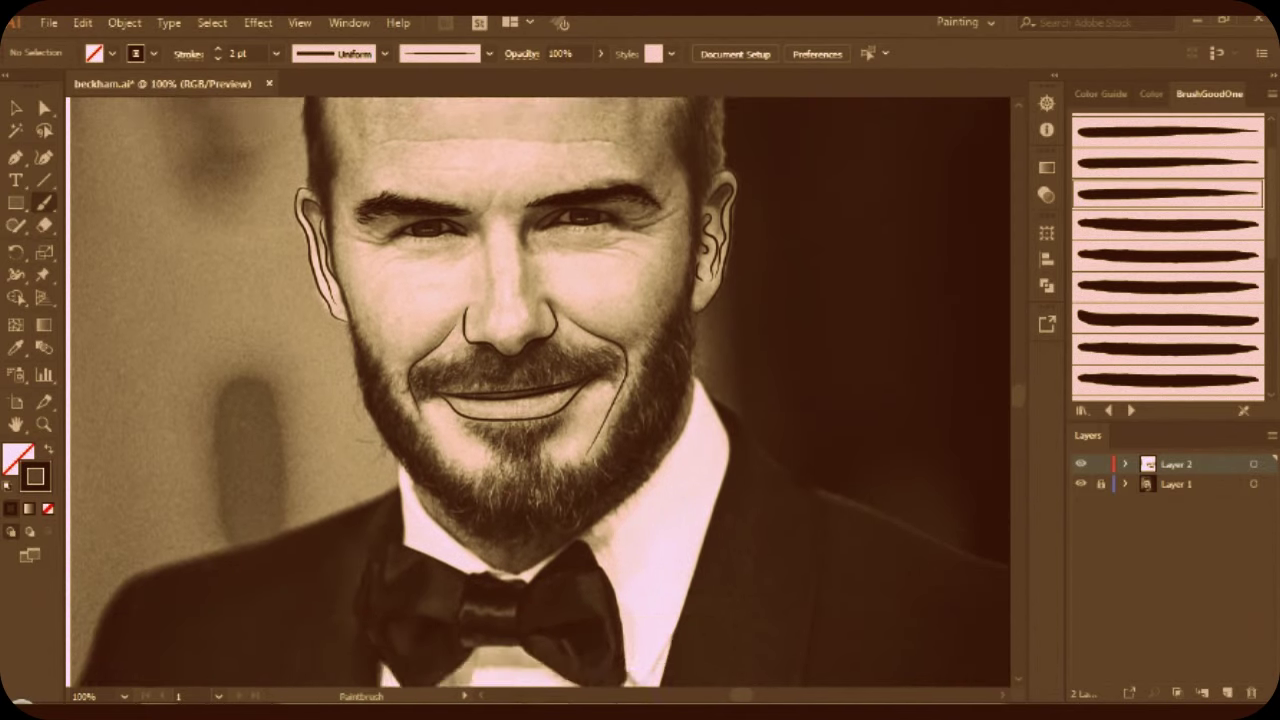
key("ctrl+plus")
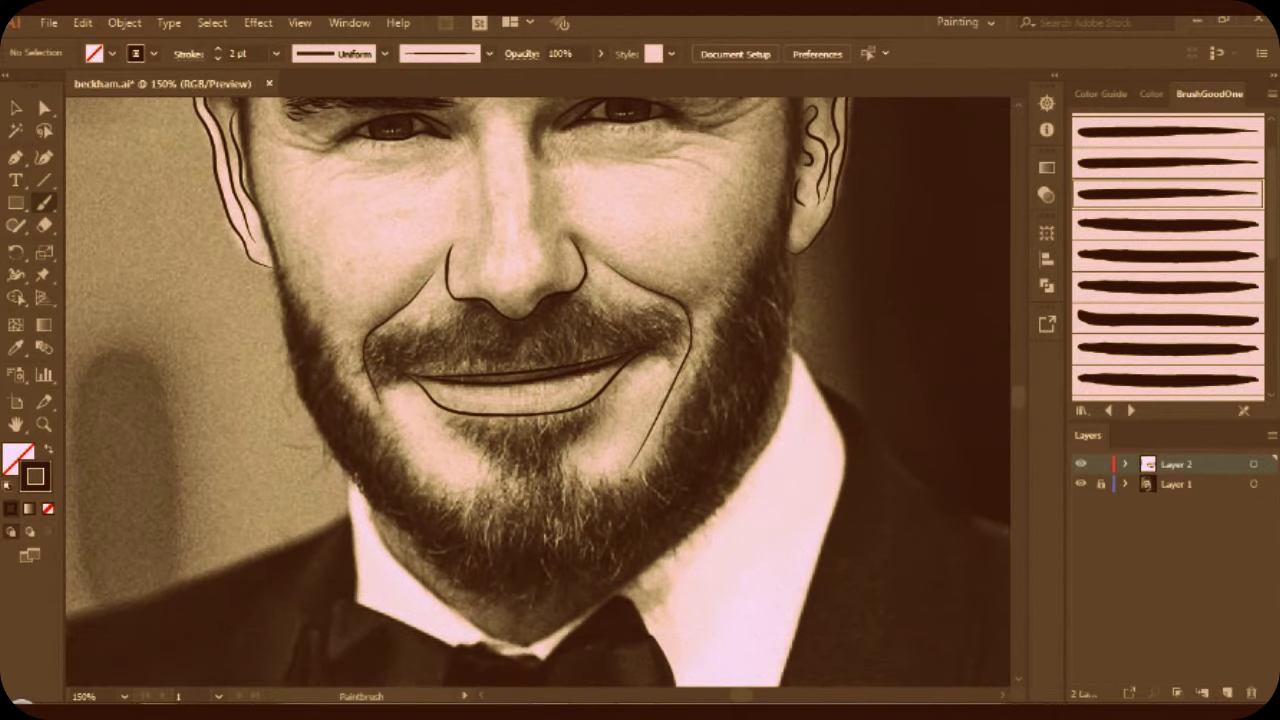
left_click_drag(372, 500, 522, 640)
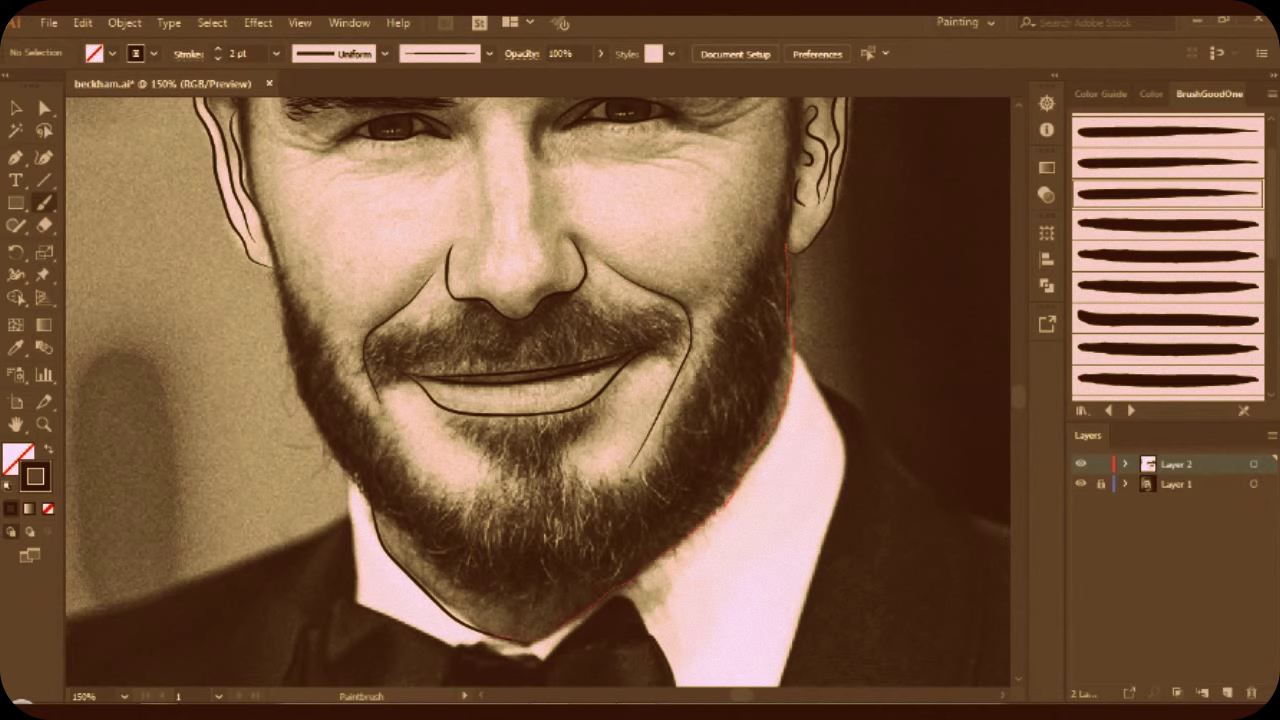
scroll(537, 392, "up", 2)
scroll(537, 392, "up", 5)
scroll(537, 392, "up", 3)
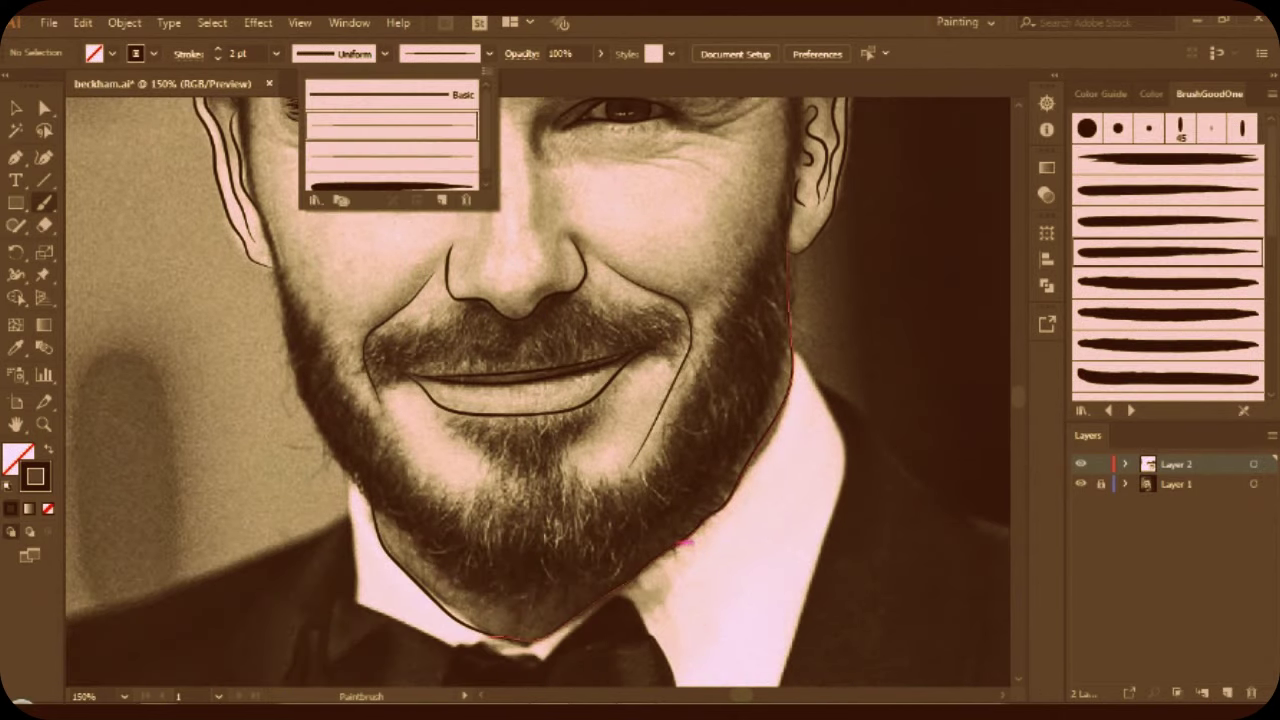
Paint the jaw shadow and fill the chin beard up toward the lip with dark strokes.
left_click_drag(755, 315, 730, 420)
mouse_move(760, 275)
left_mouse_down()
mouse_move(700, 440)
mouse_move(770, 350)
mouse_move(750, 415)
left_mouse_up()
mouse_move(700, 448)
left_mouse_down()
mouse_move(635, 505)
mouse_move(556, 532)
left_mouse_up()
scroll(600, 520, "down", 1)
mouse_move(690, 488)
left_mouse_down()
mouse_move(610, 542)
mouse_move(455, 545)
left_mouse_up()
left_click_drag(555, 525, 440, 535)
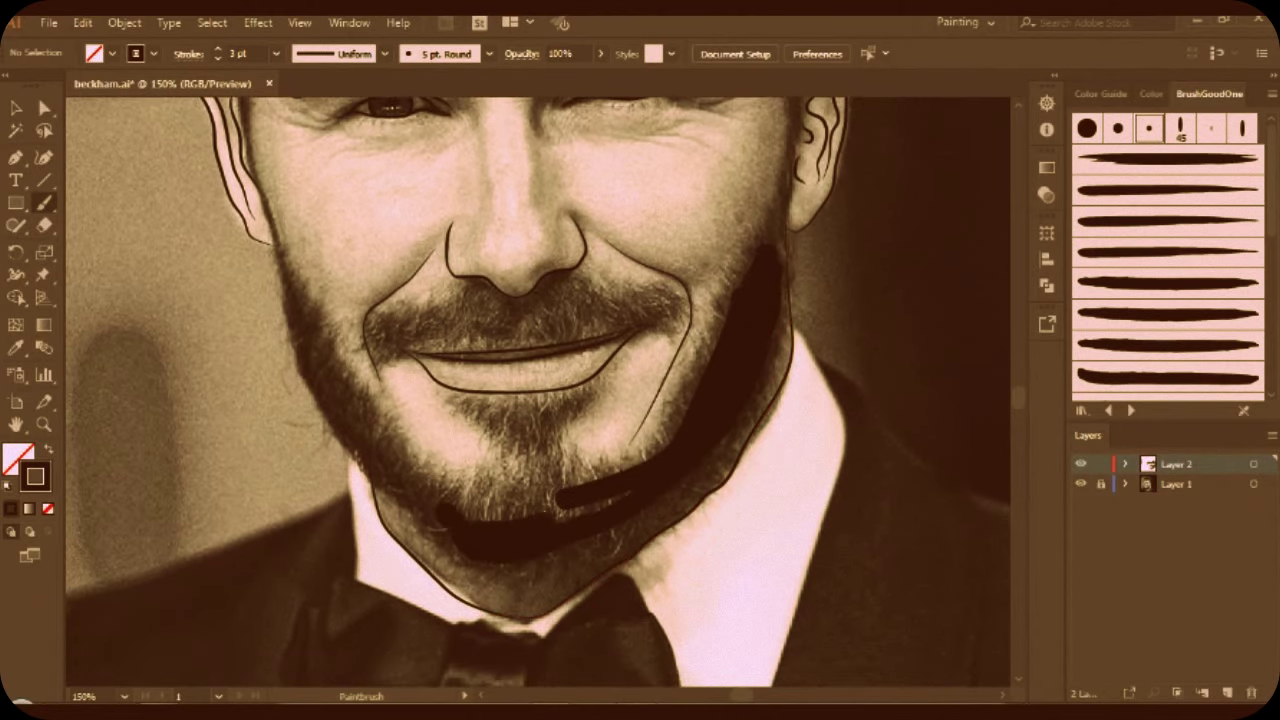
left_click_drag(620, 505, 455, 512)
left_click_drag(565, 492, 450, 500)
mouse_move(545, 450)
left_mouse_down()
mouse_move(470, 485)
mouse_move(600, 480)
mouse_move(575, 400)
mouse_move(470, 450)
left_mouse_up()
left_click_drag(560, 430, 525, 411)
Paint the beard down the left jawline toward the chin and the mustache above the lip.
mouse_move(310, 342)
left_mouse_down()
mouse_move(360, 430)
mouse_move(438, 512)
mouse_move(385, 445)
left_mouse_up()
left_click_drag(345, 385, 452, 500)
mouse_move(382, 345)
left_mouse_down()
mouse_move(412, 318)
mouse_move(672, 305)
mouse_move(402, 345)
left_mouse_up()
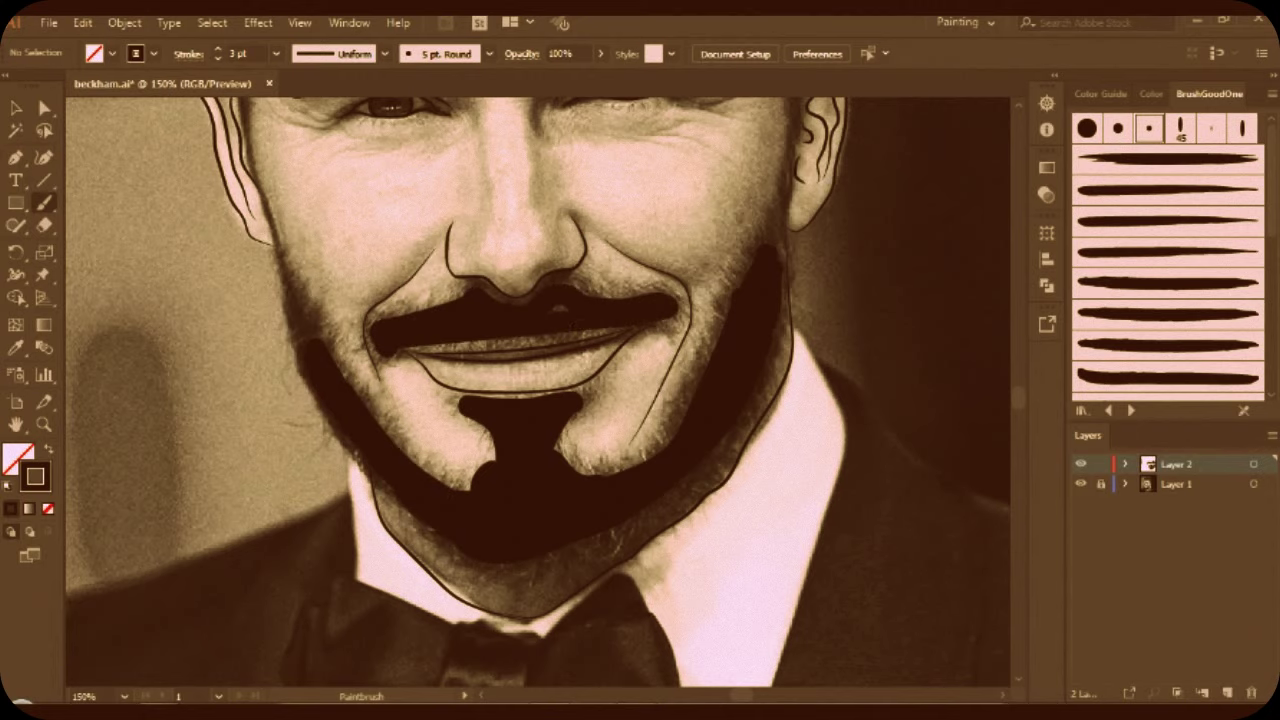
scroll(537, 392, "up", 2)
scroll(300, 365, "up", 2)
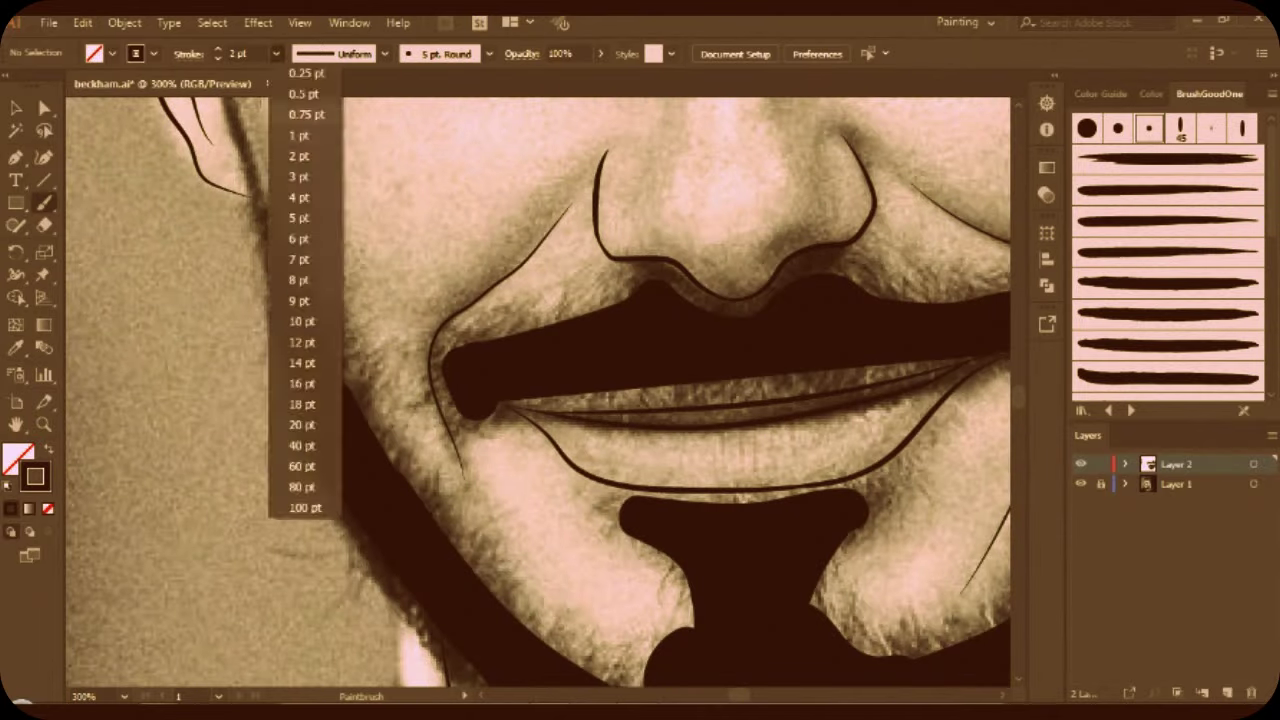
Fill the side beard beside the ear down the jaw toward the chin.
left_click_drag(272, 258, 307, 348)
key("ctrl+minus")
key("ctrl+minus")
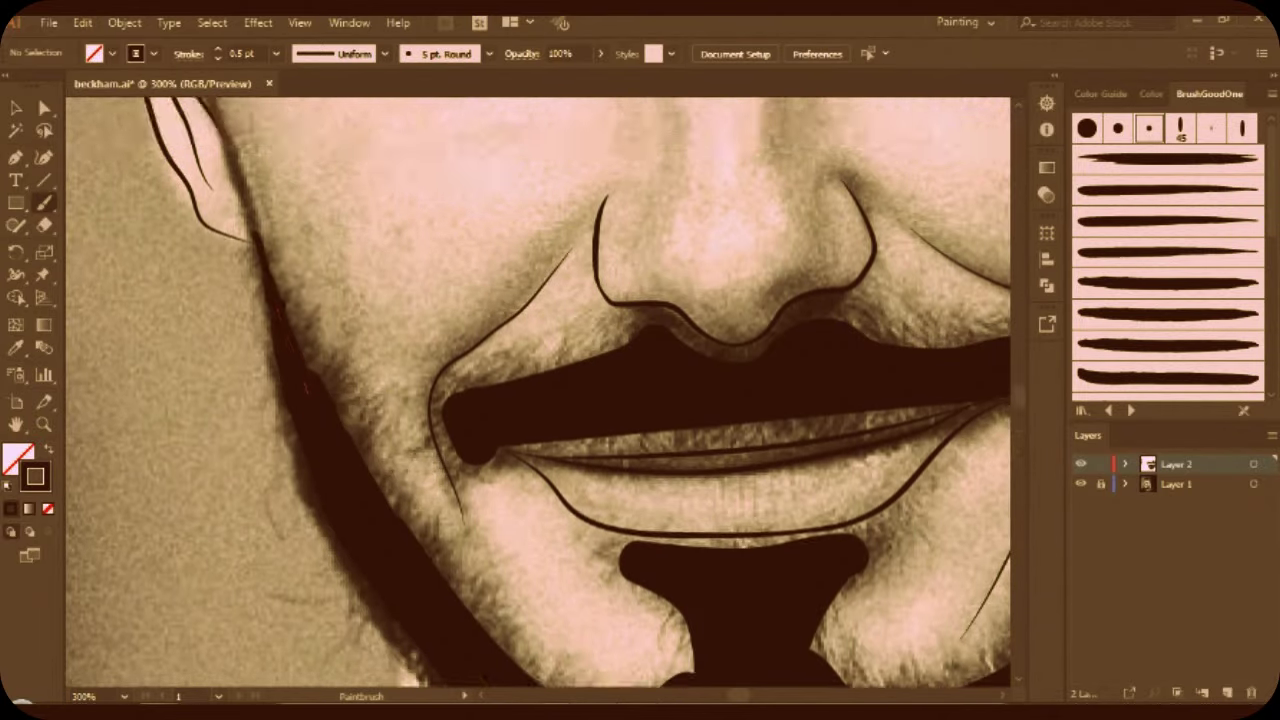
scroll(538, 392, "up", 1)
scroll(538, 392, "up", 5)
left_click_drag(658, 330, 620, 470)
mouse_move(645, 395)
left_mouse_down()
mouse_move(632, 470)
mouse_move(608, 472)
left_mouse_up()
Set the stroke weight to 2 pt and paint a dark stroke along the right temple.
key("ctrl+1")
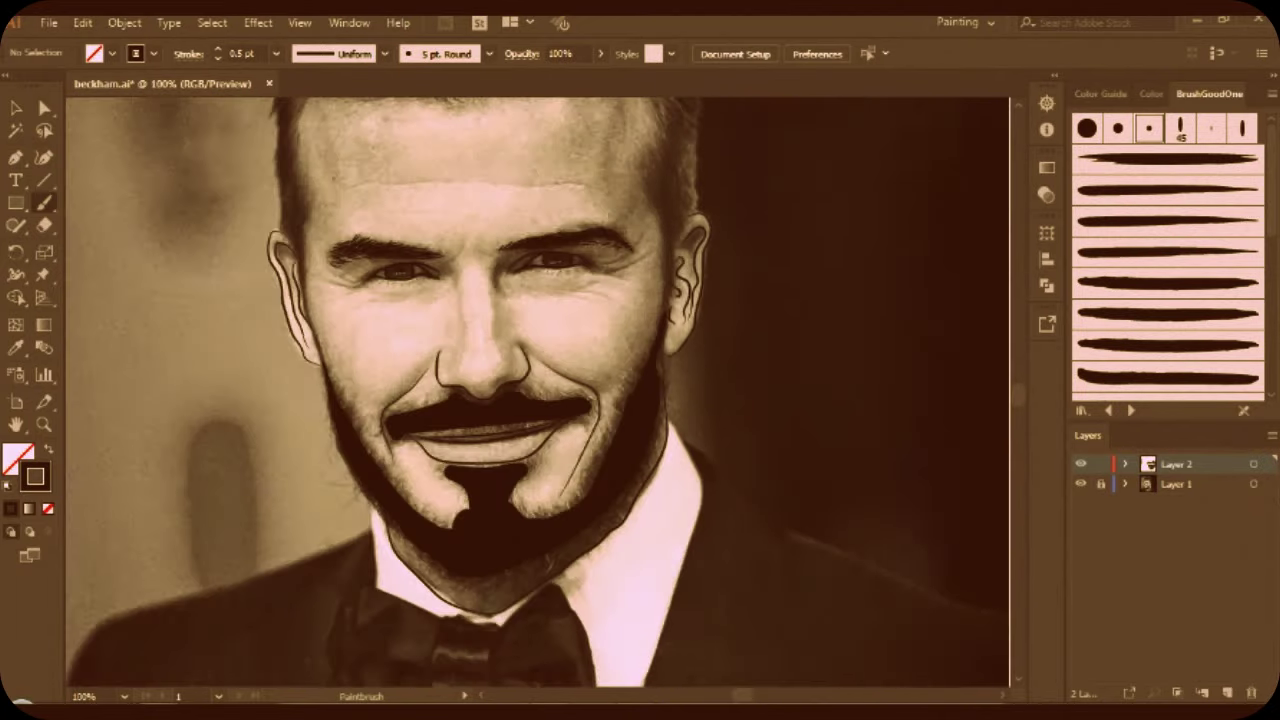
left_click(276, 53)
left_click(295, 160)
left_click_drag(680, 400, 662, 385)
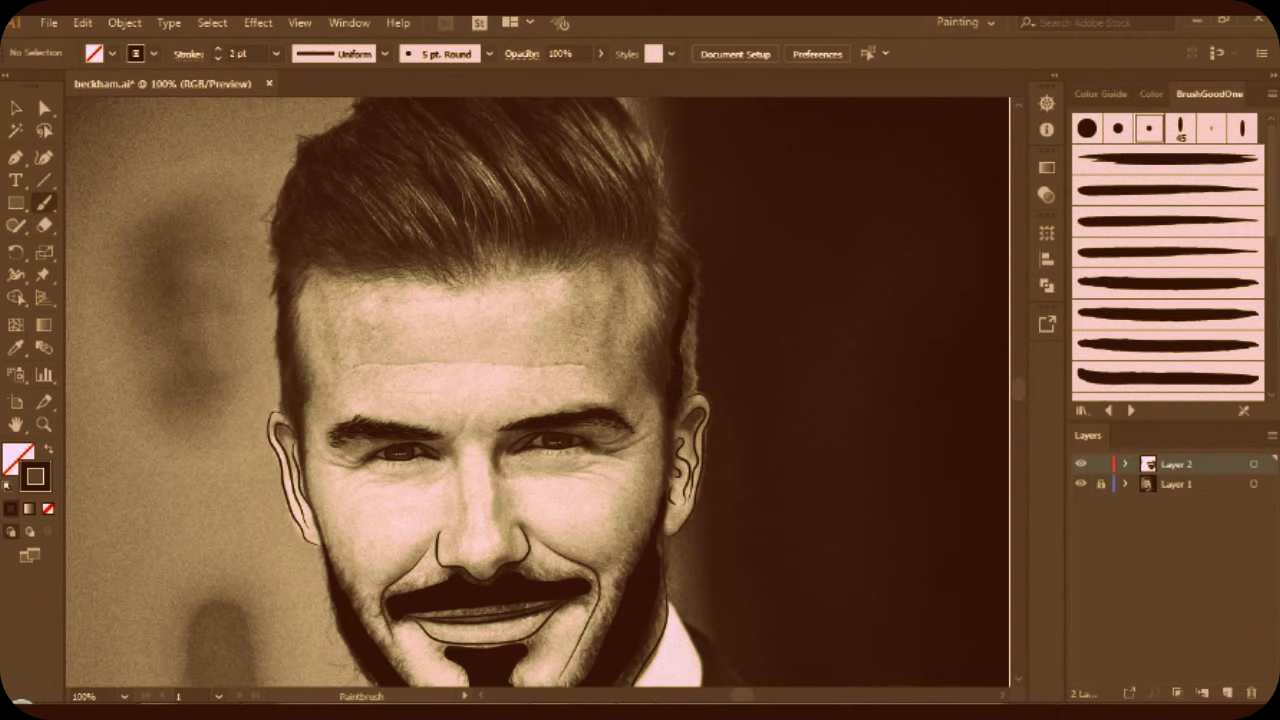
Paint a dark stroke along the left temple and raise the stroke weight to 6 pt.
scroll(662, 385, "up", 1)
left_click_drag(297, 458, 285, 322)
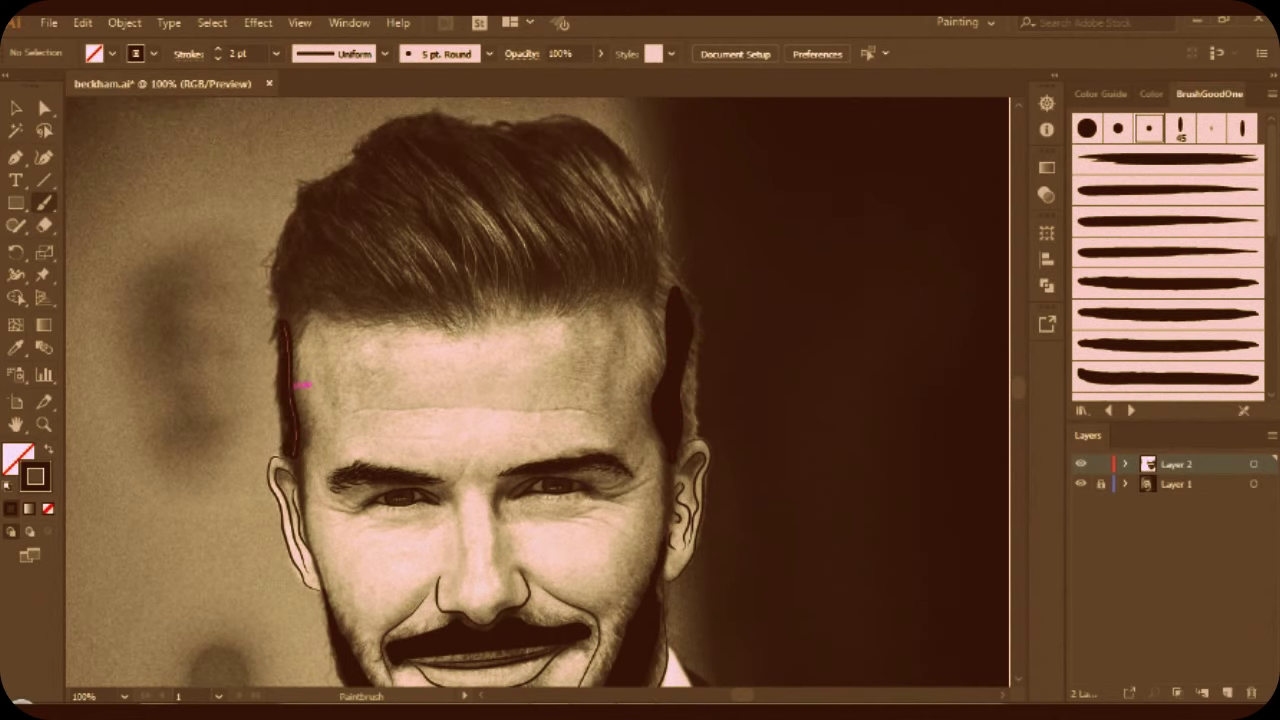
left_click(278, 53)
left_click(300, 251)
Fill the hair mass solid dark from the left hairline across to the right temple.
mouse_move(296, 288)
left_mouse_down()
mouse_move(430, 132)
mouse_move(508, 290)
mouse_move(540, 155)
left_mouse_up()
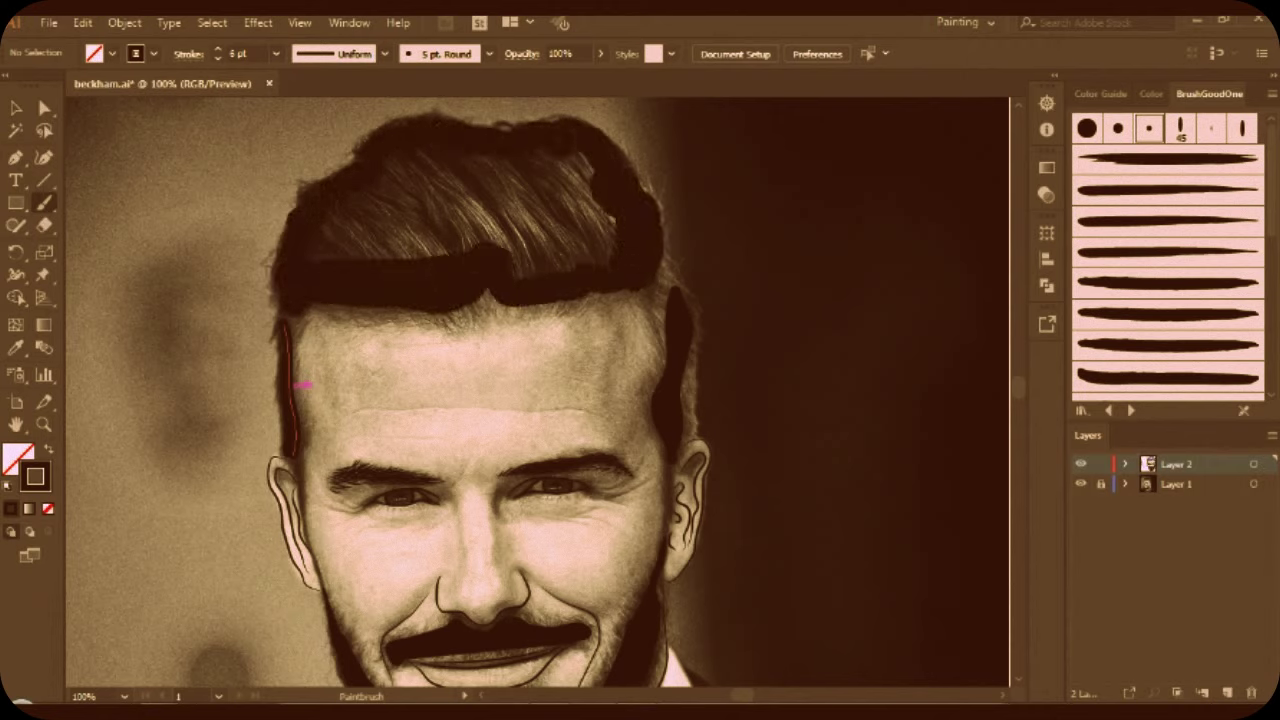
mouse_move(380, 185)
left_mouse_down()
mouse_move(330, 250)
mouse_move(480, 175)
mouse_move(560, 230)
mouse_move(385, 220)
left_mouse_up()
scroll(268, 300, "up", 3)
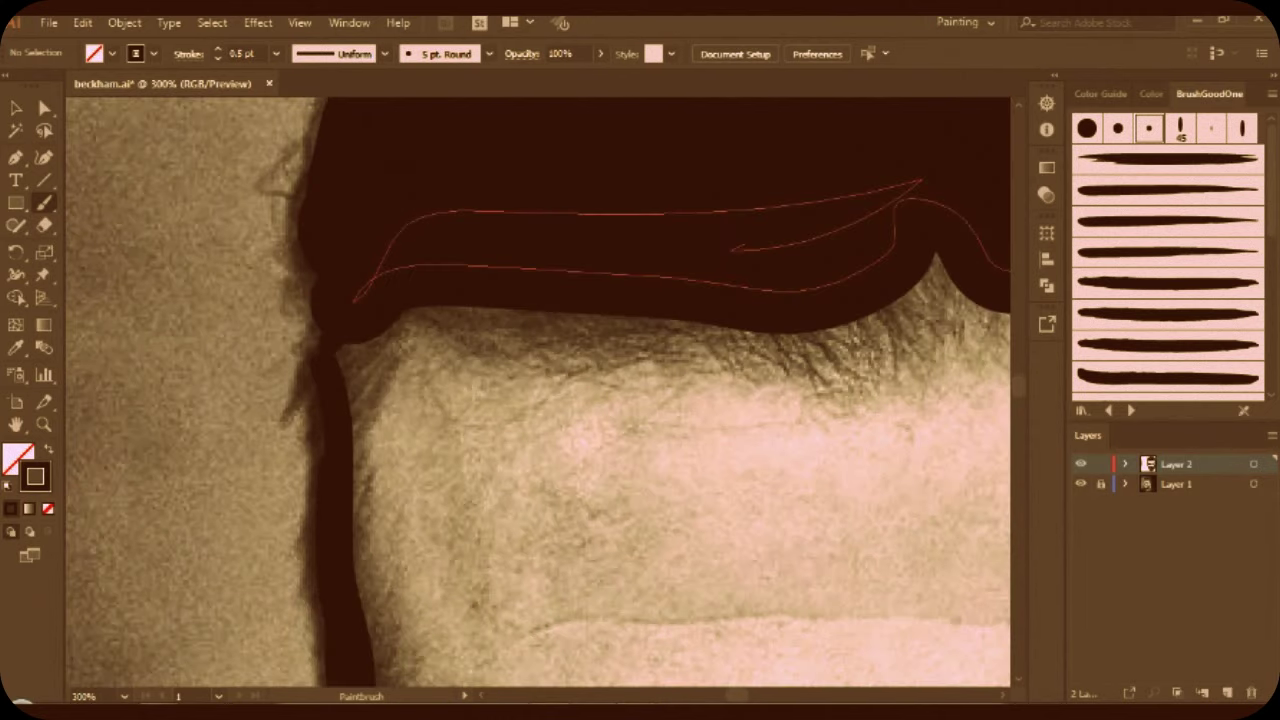
left_click_drag(800, 400, 265, 365)
mouse_move(880, 230)
left_mouse_down()
mouse_move(925, 155)
mouse_move(920, 300)
mouse_move(953, 295)
mouse_move(905, 180)
left_mouse_up()
scroll(905, 200, "down", 2)
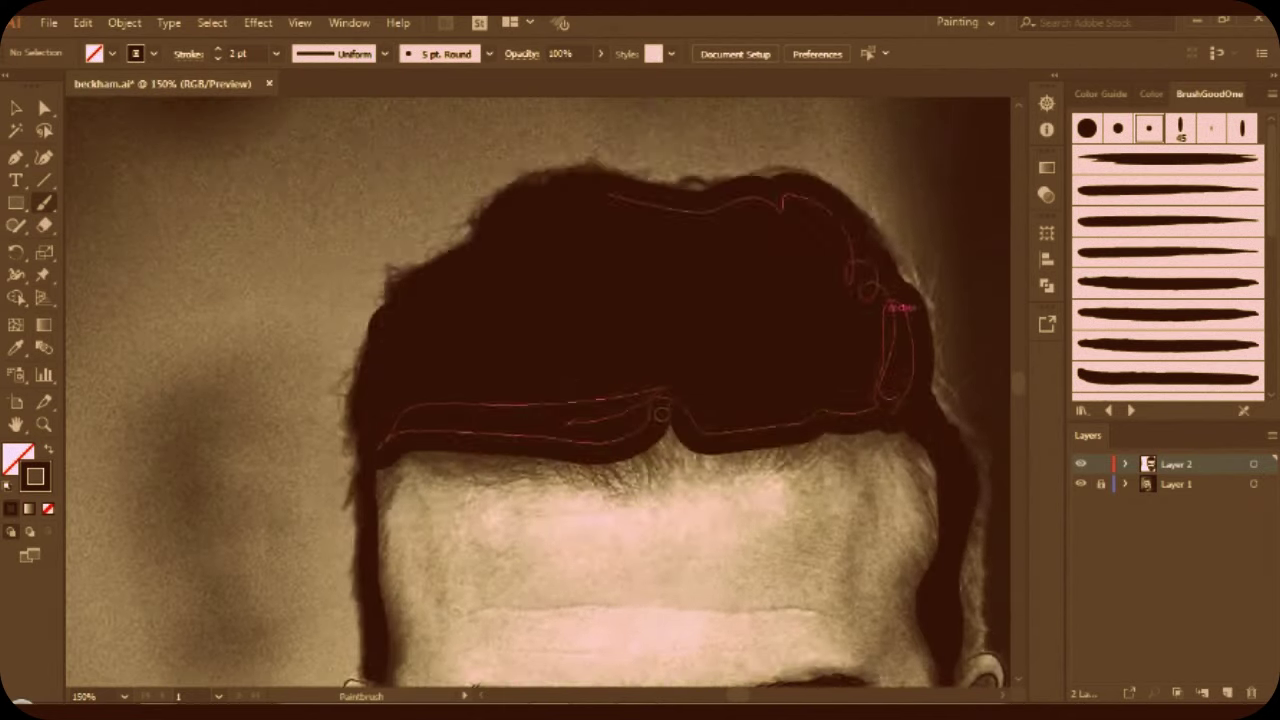
scroll(600, 240, "down", 6)
left_click(488, 54)
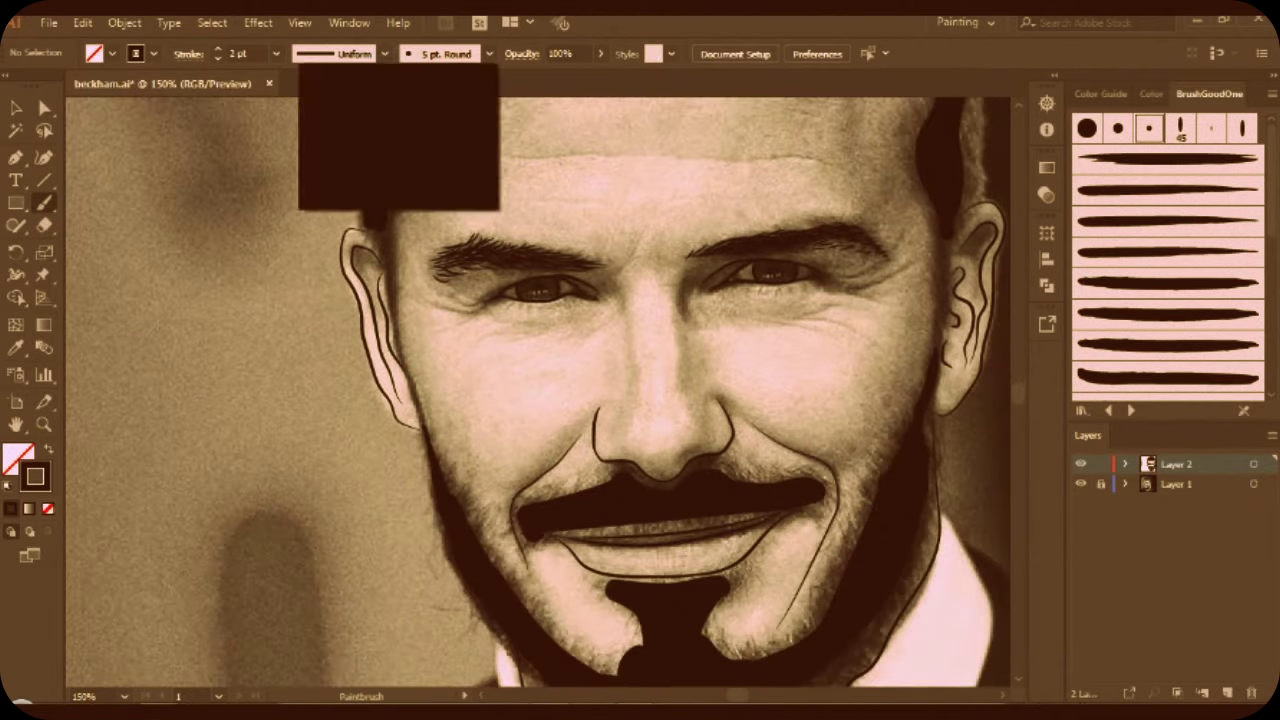
At 1 pt stroke weight, add fine hairs along the mustache's top and right half.
left_click(350, 80)
scroll(775, 420, "up", 2)
mouse_move(660, 390)
left_mouse_down()
mouse_move(685, 420)
mouse_move(725, 424)
mouse_move(675, 410)
mouse_move(742, 426)
left_mouse_up()
mouse_move(745, 404)
left_mouse_down()
mouse_move(765, 425)
mouse_move(830, 416)
left_mouse_up()
left_click_drag(848, 410, 882, 455)
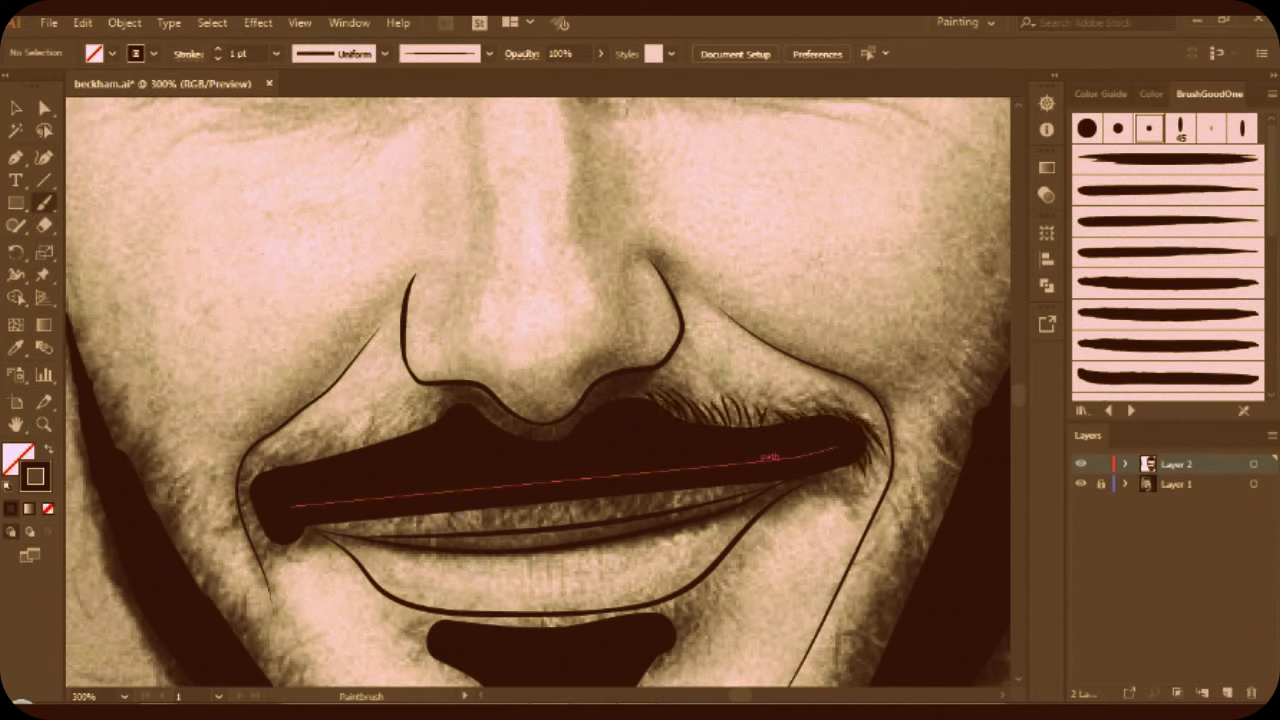
left_click_drag(734, 412, 744, 428)
left_click_drag(764, 408, 780, 426)
mouse_move(632, 496)
left_mouse_down()
mouse_move(640, 510)
mouse_move(680, 506)
left_mouse_up()
left_click_drag(688, 488, 696, 500)
left_click_drag(712, 486, 720, 502)
left_click_drag(637, 392, 648, 400)
left_click_drag(669, 406, 682, 418)
left_click_drag(709, 404, 716, 426)
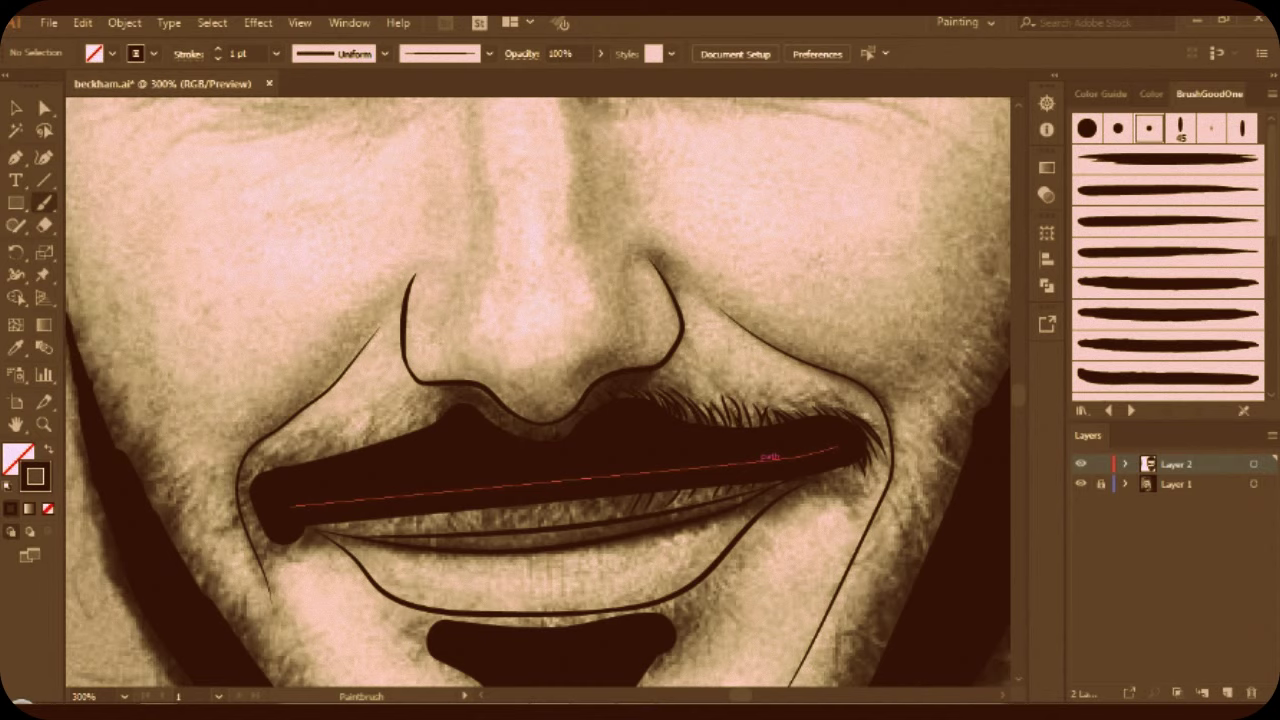
left_click_drag(782, 407, 800, 418)
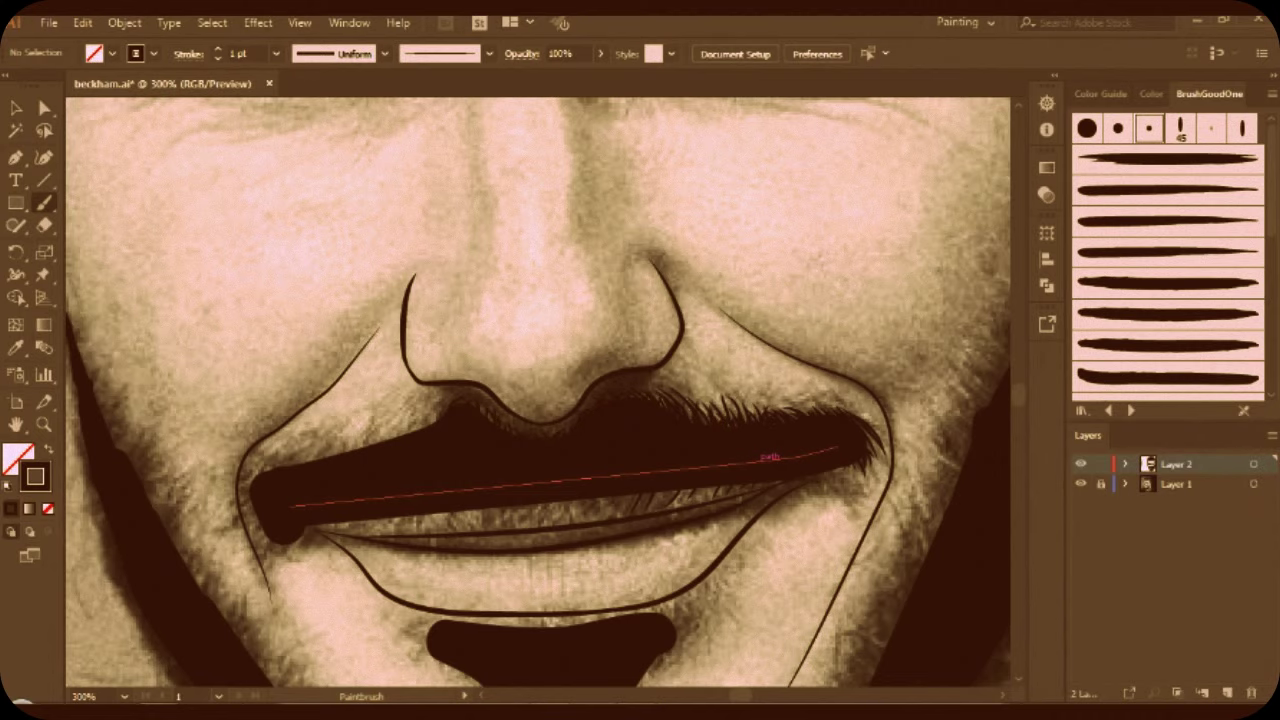
Add fine hair strokes around the mustache's left side and left tip.
scroll(465, 470, "up", 1)
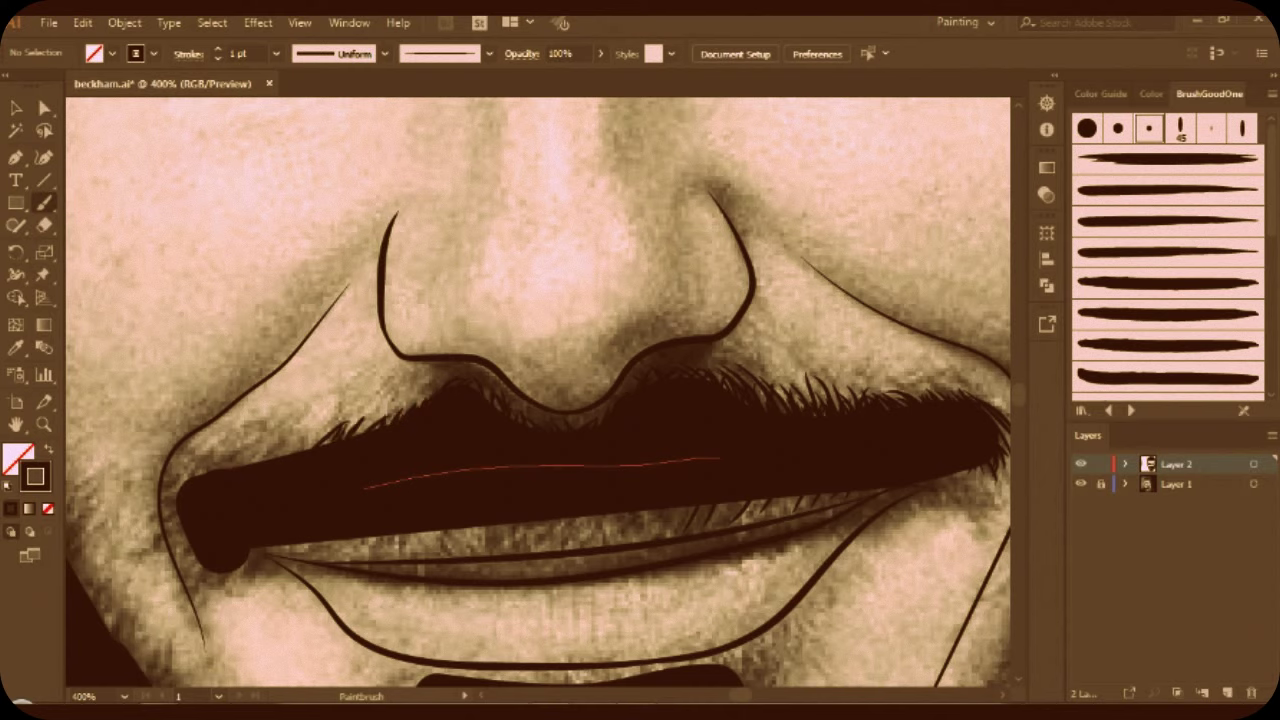
left_click_drag(365, 488, 210, 500)
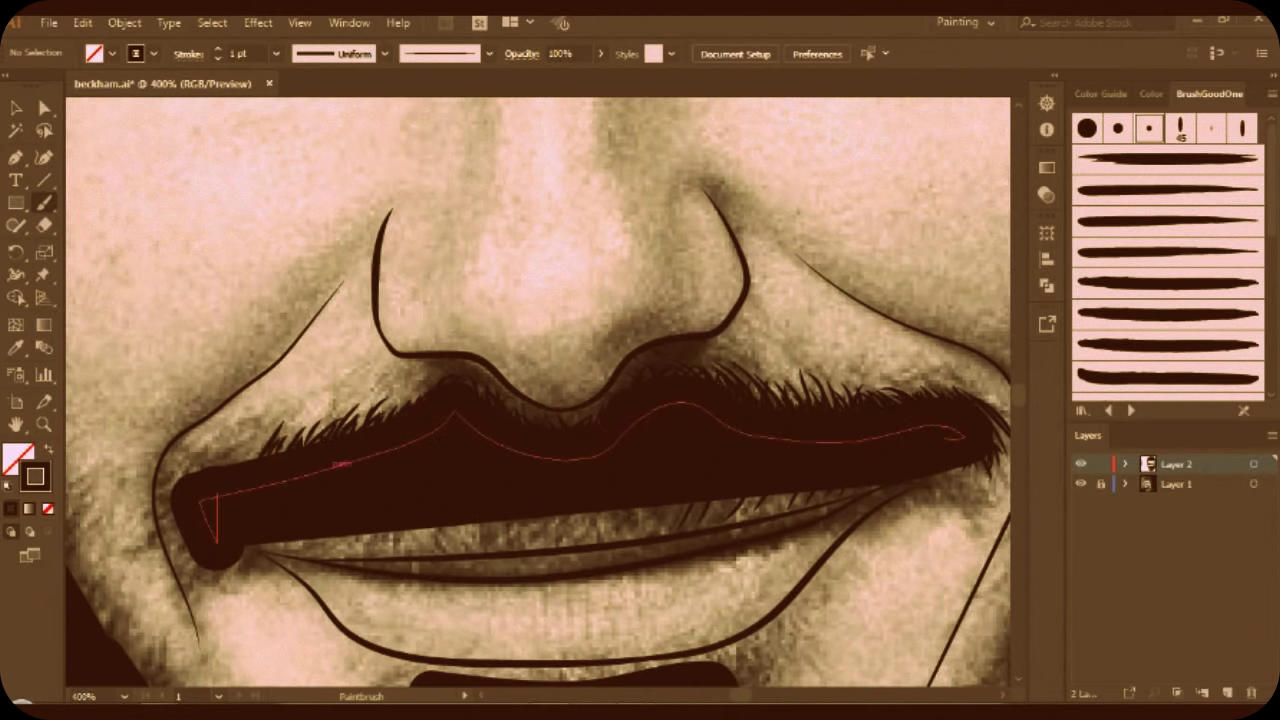
left_click_drag(250, 462, 230, 436)
left_click_drag(420, 402, 410, 375)
left_click_drag(335, 434, 322, 406)
left_click_drag(240, 468, 200, 434)
left_click_drag(200, 482, 172, 448)
mouse_move(235, 548)
left_mouse_down()
mouse_move(200, 578)
mouse_move(178, 570)
left_mouse_up()
left_click_drag(174, 542, 158, 468)
left_click_drag(175, 538, 161, 505)
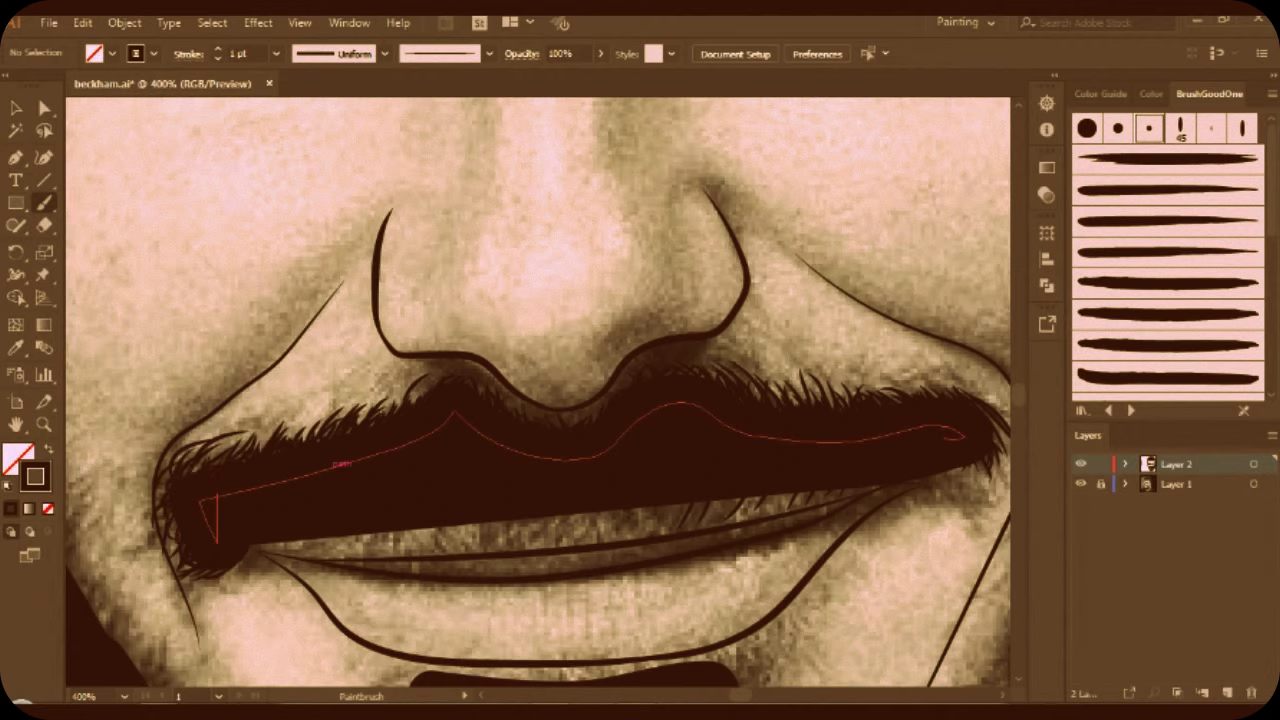
Fringe the mustache's lower edge with hairs from left to right.
left_click_drag(262, 546, 238, 568)
left_click_drag(305, 540, 265, 550)
left_click_drag(392, 532, 300, 550)
left_click_drag(470, 526, 360, 546)
left_click_drag(516, 521, 462, 550)
left_click_drag(570, 514, 518, 543)
left_click_drag(648, 506, 602, 525)
left_click_drag(792, 495, 582, 526)
mouse_move(584, 512)
left_mouse_down()
mouse_move(465, 540)
mouse_move(300, 546)
left_mouse_up()
left_click_drag(178, 545, 164, 572)
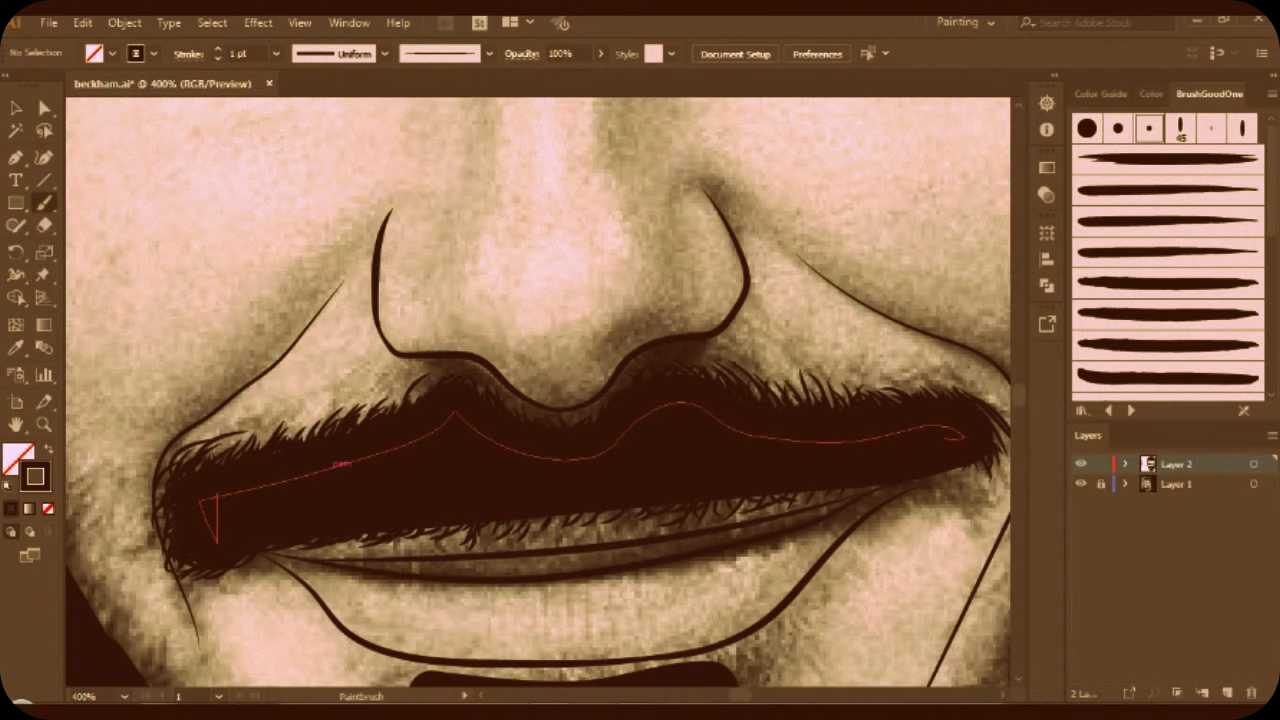
left_click_drag(172, 474, 156, 506)
Zoom in and add hair strokes under the mustache's right end and lower middle.
key("ctrl+minus")
mouse_move(884, 456)
left_mouse_down()
mouse_move(850, 492)
mouse_move(824, 494)
left_mouse_up()
key("ctrl+plus")
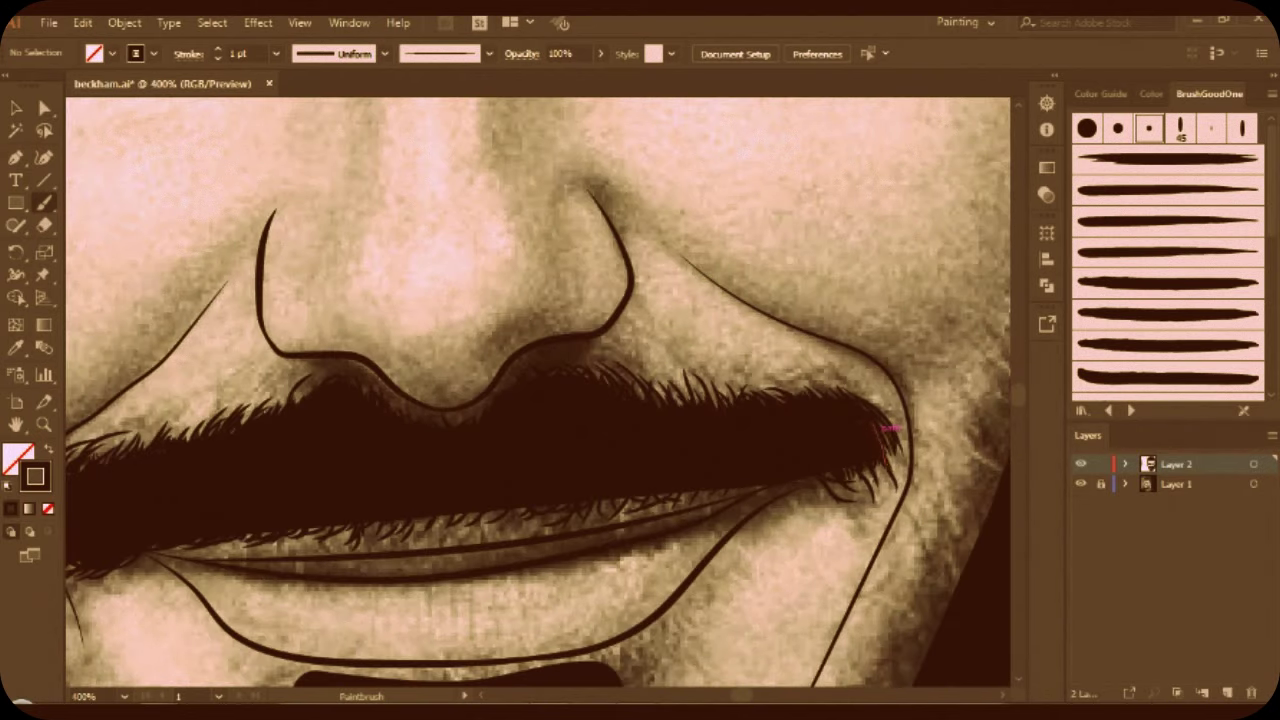
key("ctrl+plus")
left_click_drag(720, 500, 650, 514)
left_click_drag(856, 486, 804, 498)
left_click_drag(638, 508, 458, 546)
left_click_drag(506, 516, 488, 524)
left_click_drag(566, 514, 532, 524)
left_click_drag(456, 532, 398, 550)
Add more short hairs beneath the mustache's left part and near its right end.
left_click_drag(316, 536, 288, 546)
left_click_drag(256, 542, 232, 554)
left_click_drag(268, 540, 250, 552)
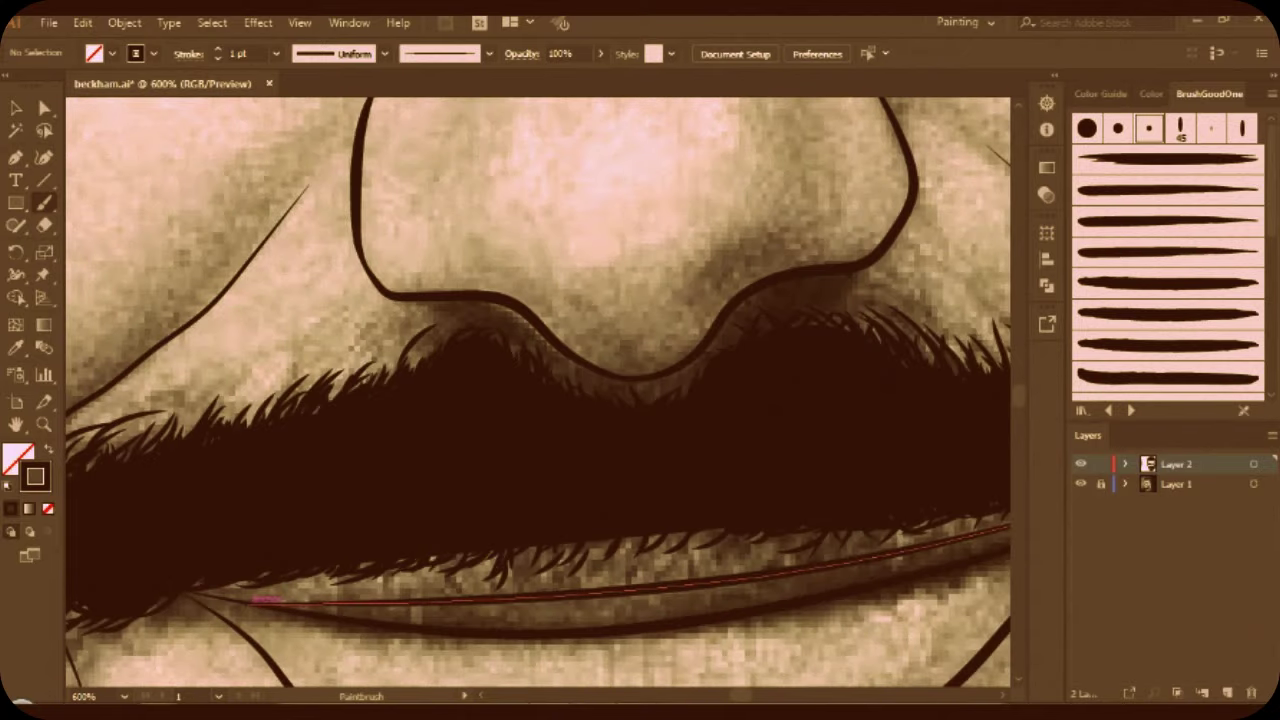
left_click_drag(536, 548, 512, 566)
left_click_drag(636, 538, 588, 560)
left_click_drag(724, 528, 654, 556)
mouse_move(598, 544)
left_mouse_down()
mouse_move(482, 564)
mouse_move(578, 572)
left_mouse_up()
left_click_drag(734, 536, 714, 558)
left_click_drag(678, 526, 666, 540)
left_click_drag(629, 541, 621, 547)
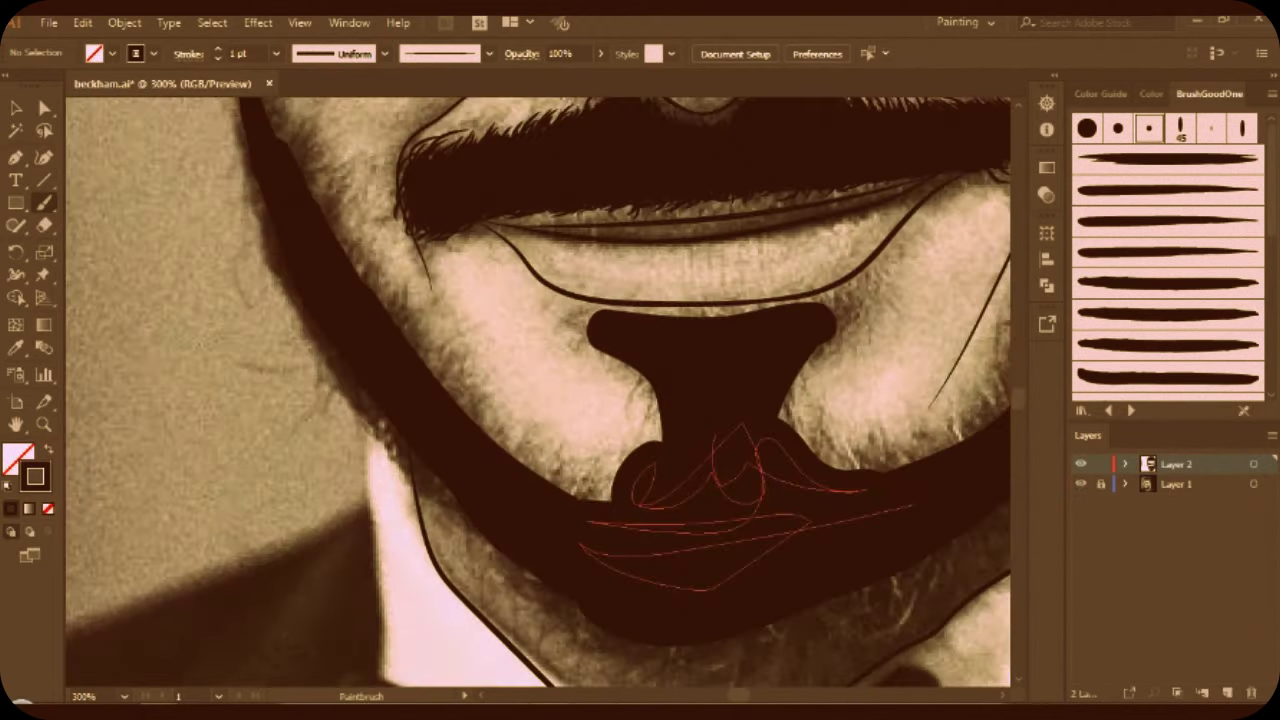
Add short hair strokes along the chin line and the goatee's right and bottom edges.
mouse_move(880, 291)
left_mouse_down()
mouse_move(866, 326)
mouse_move(838, 342)
left_mouse_up()
mouse_move(786, 440)
left_mouse_down()
mouse_move(818, 414)
mouse_move(812, 388)
mouse_move(830, 368)
mouse_move(796, 420)
left_mouse_up()
mouse_move(840, 492)
left_mouse_down()
mouse_move(846, 458)
mouse_move(876, 450)
left_mouse_up()
left_click_drag(810, 474, 802, 442)
left_click_drag(890, 482, 906, 456)
left_click_drag(930, 468, 962, 436)
Fringe the goatee arm's lower-left and upper-left edges with short hairs.
left_click_drag(646, 422, 658, 448)
mouse_move(626, 392)
left_mouse_down()
mouse_move(646, 432)
mouse_move(620, 396)
left_mouse_up()
mouse_move(600, 376)
left_mouse_down()
mouse_move(586, 384)
mouse_move(562, 326)
left_mouse_up()
left_click_drag(556, 334, 544, 322)
left_click_drag(614, 384, 584, 350)
left_click_drag(652, 414, 628, 384)
left_click_drag(662, 464, 650, 424)
Zoom in closer on the goatee and paint a hair stroke inside it.
key("ctrl+plus")
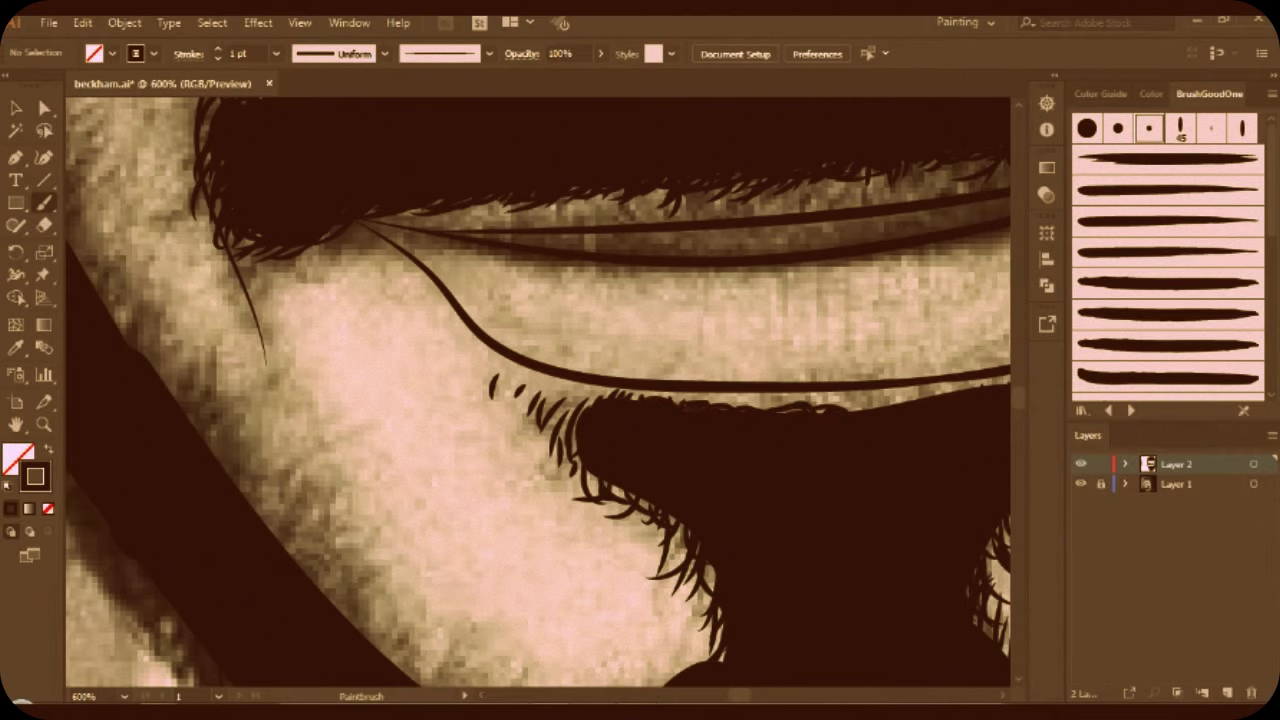
key("ctrl+minus")
key("ctrl+plus")
left_click_drag(825, 448, 735, 620)
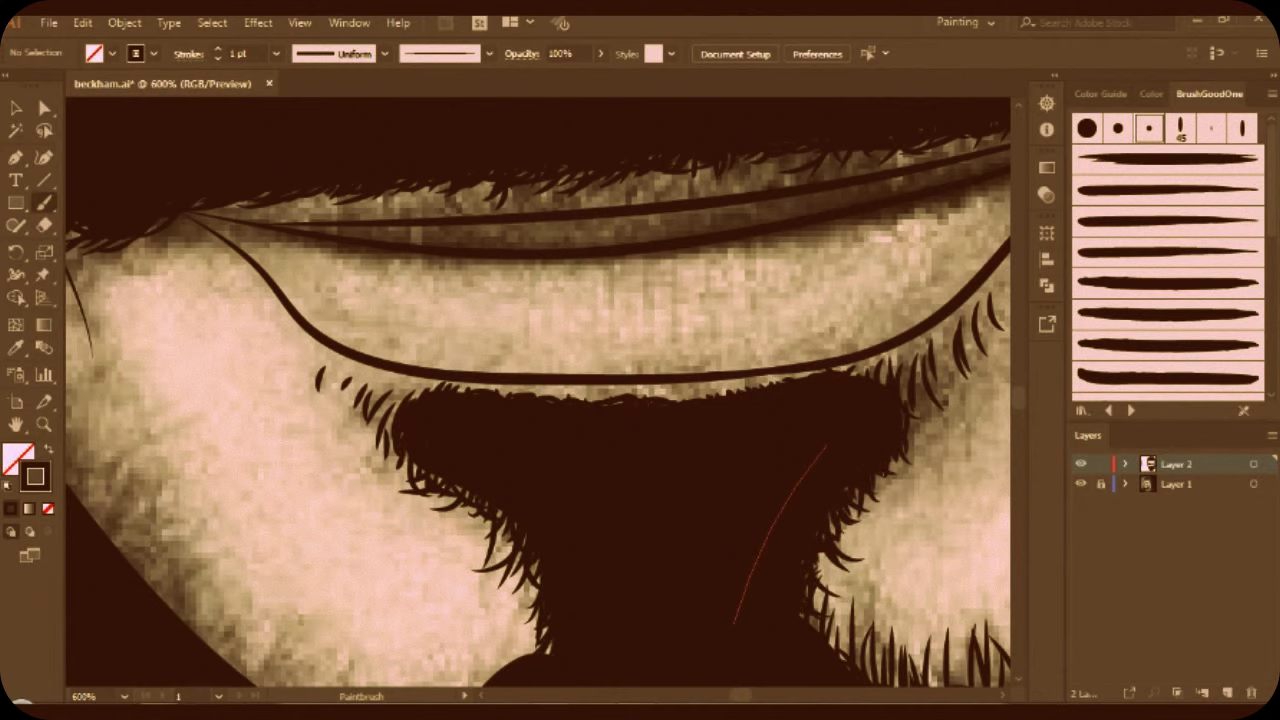
scroll(538, 392, "down", 2)
scroll(538, 392, "down", 2)
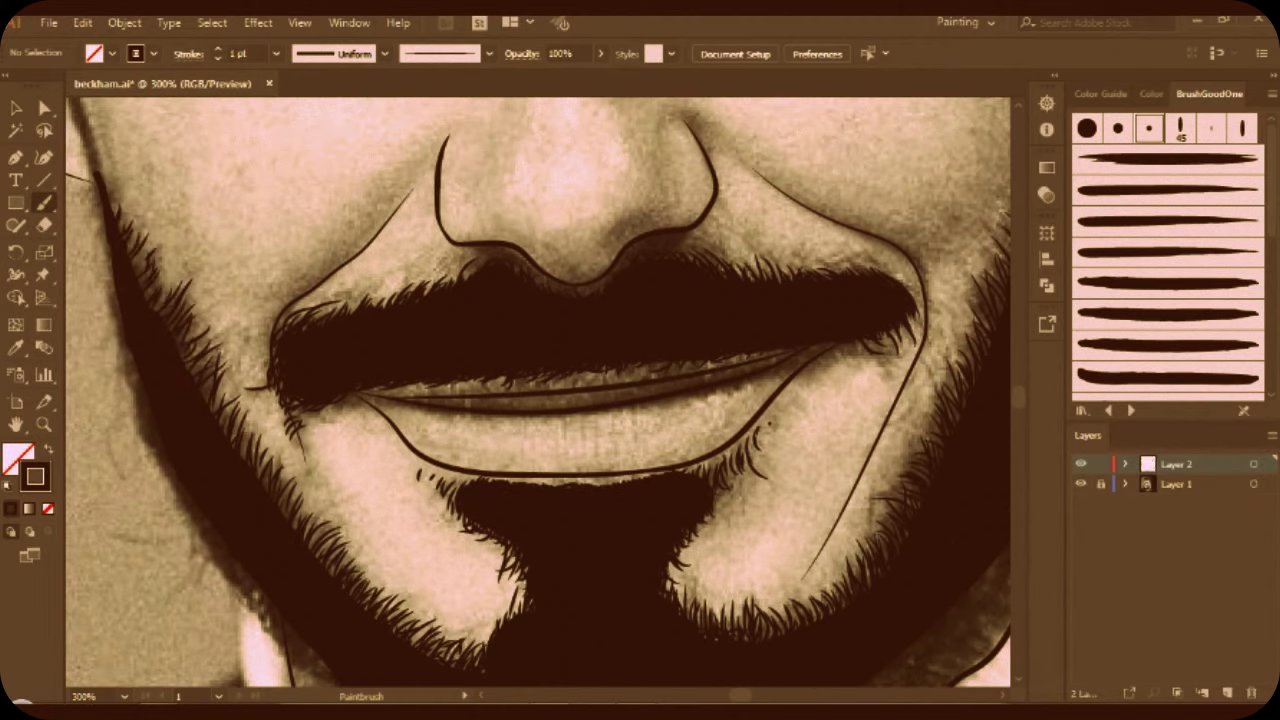
Scroll around the beard to inspect the left jawline strokes.
scroll(538, 392, "down", 5)
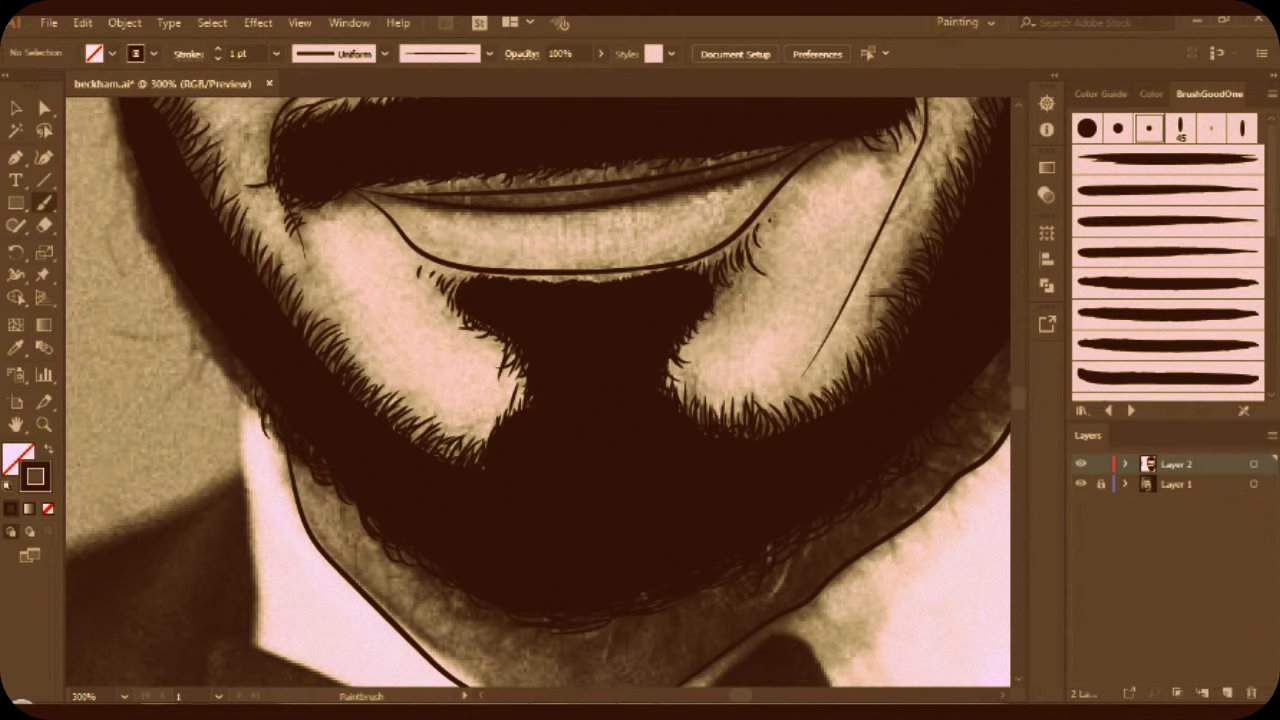
scroll(538, 392, "up", 1)
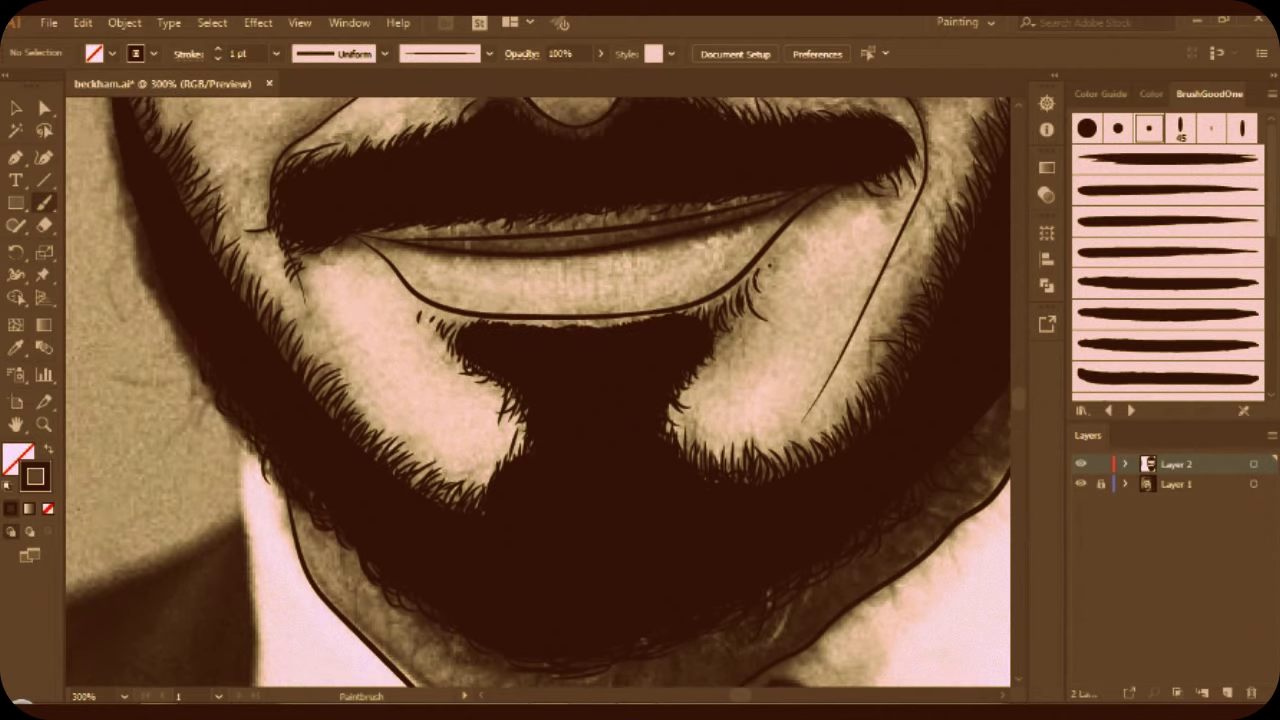
scroll(538, 392, "up", 1)
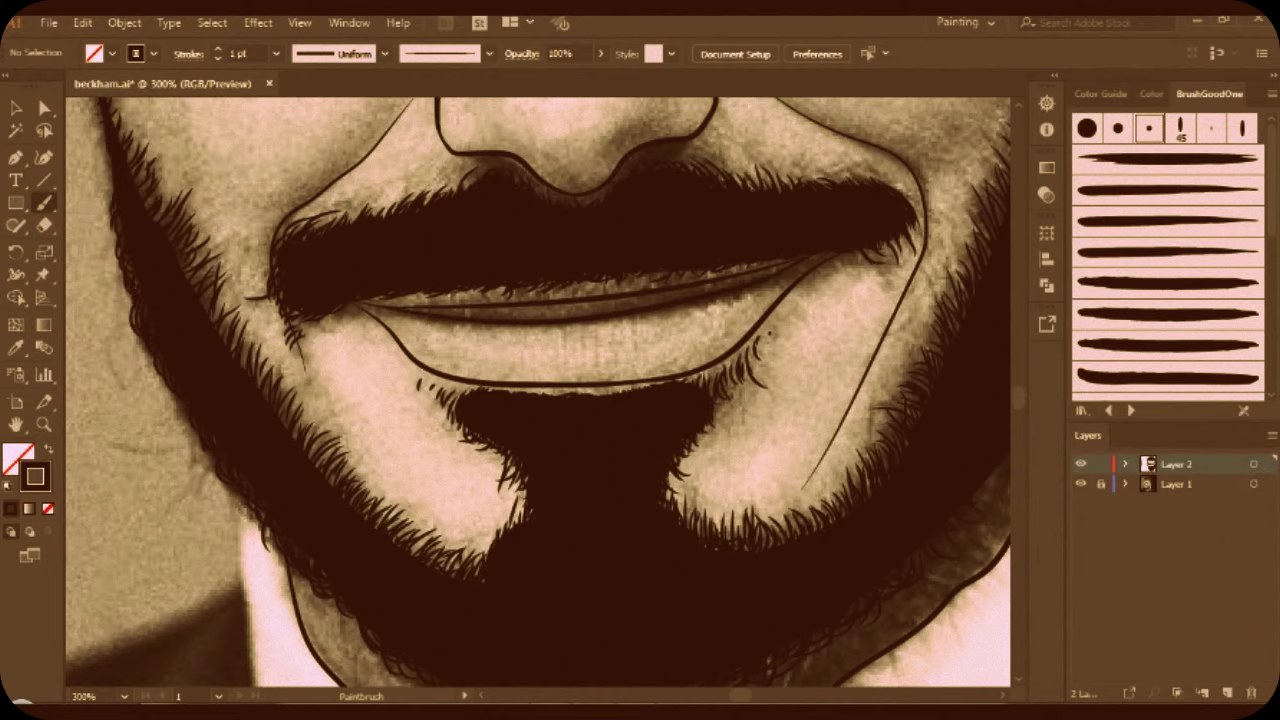
scroll(538, 392, "up", 3)
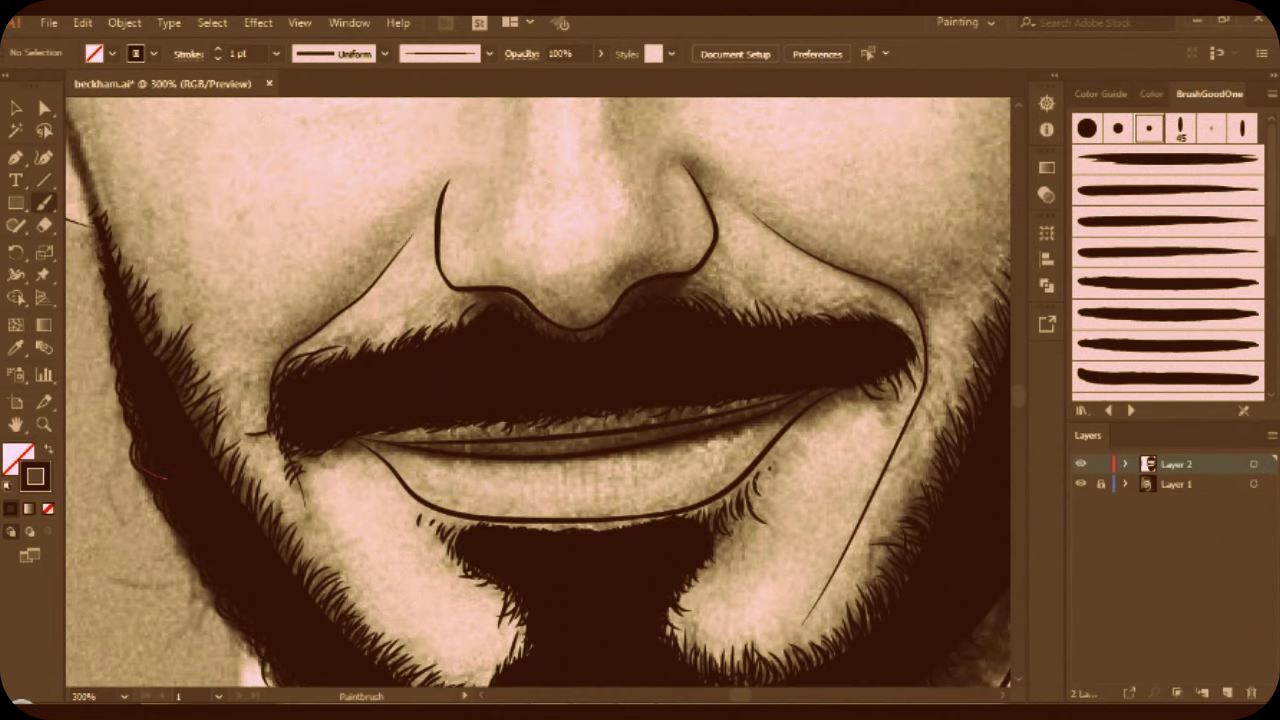
scroll(538, 392, "down", 6)
scroll(538, 392, "down", 2)
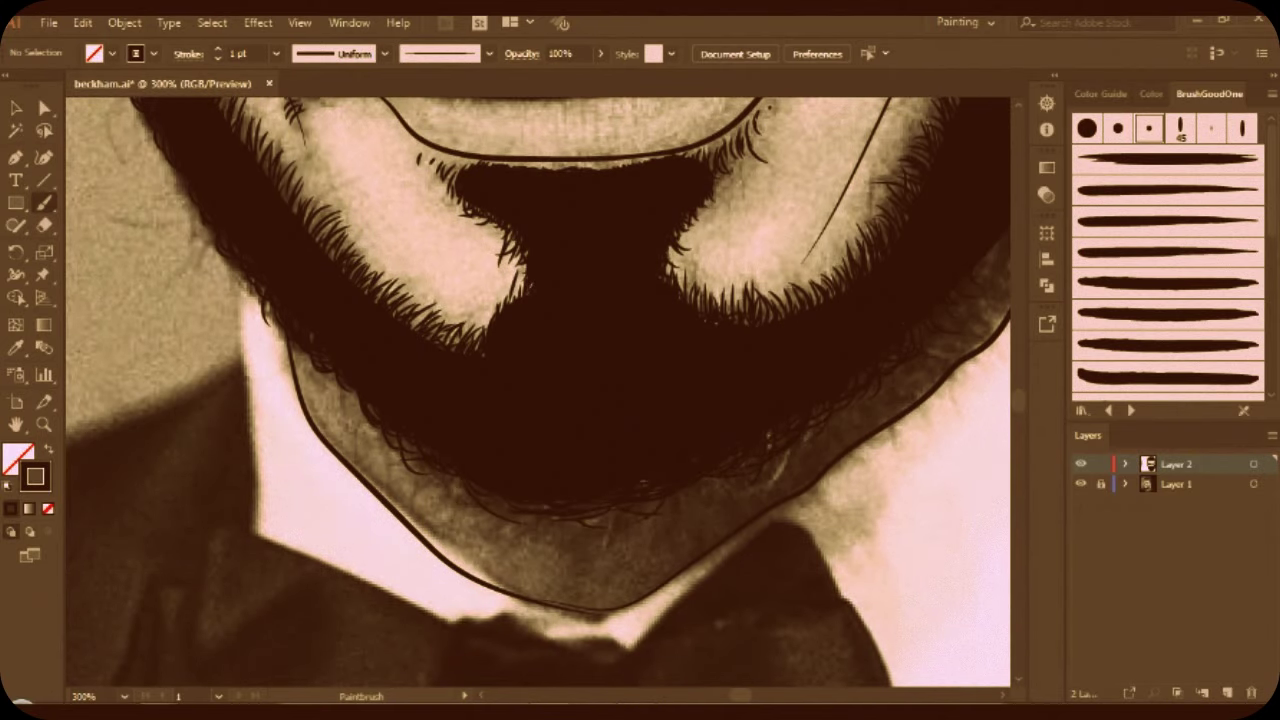
Hide and reshow the artwork layer to compare with the photo, then zoom out to the whole face.
left_click(1080, 464)
left_click(1080, 464)
scroll(538, 392, "up", 2)
scroll(538, 392, "right", 4)
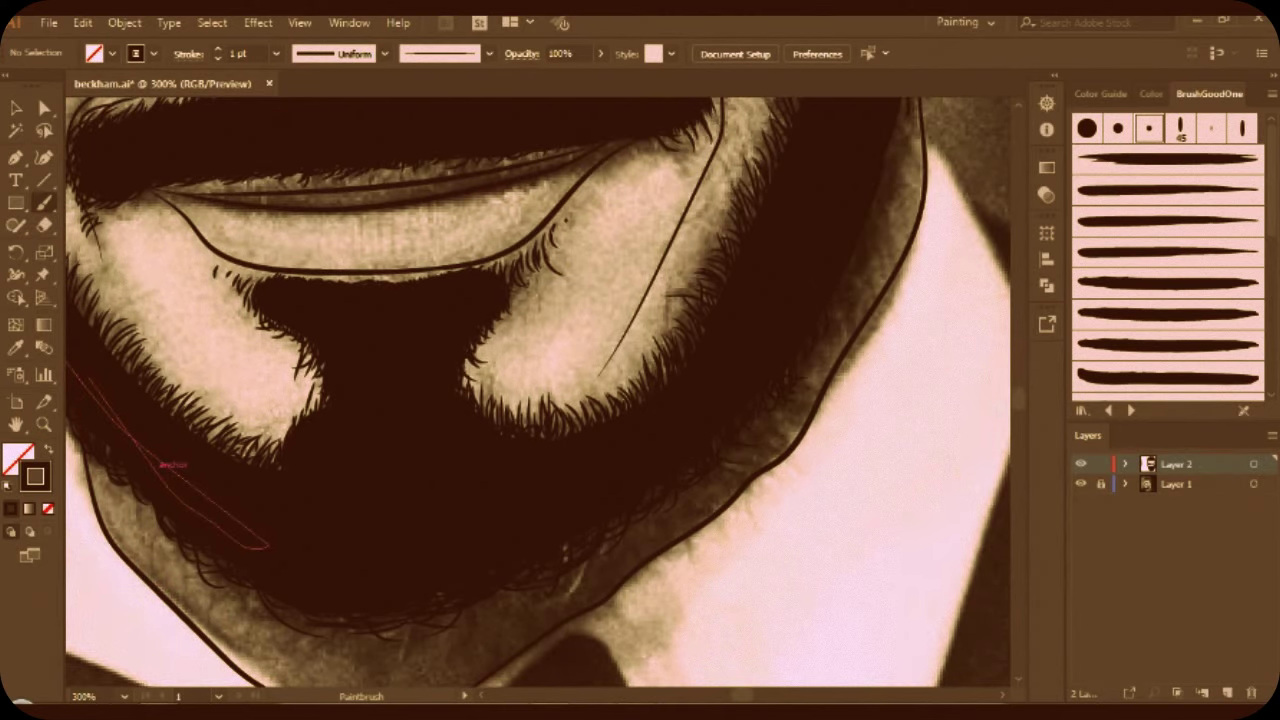
scroll(158, 462, "up", 2)
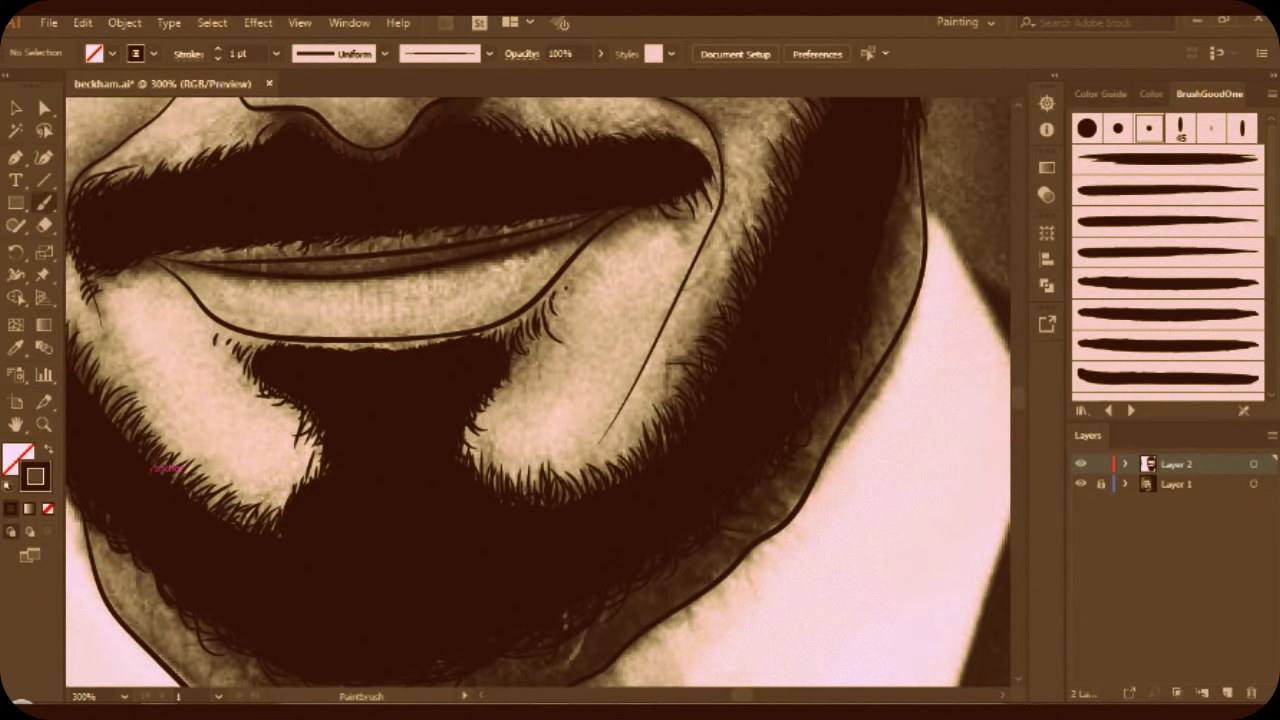
scroll(160, 468, "up", 1)
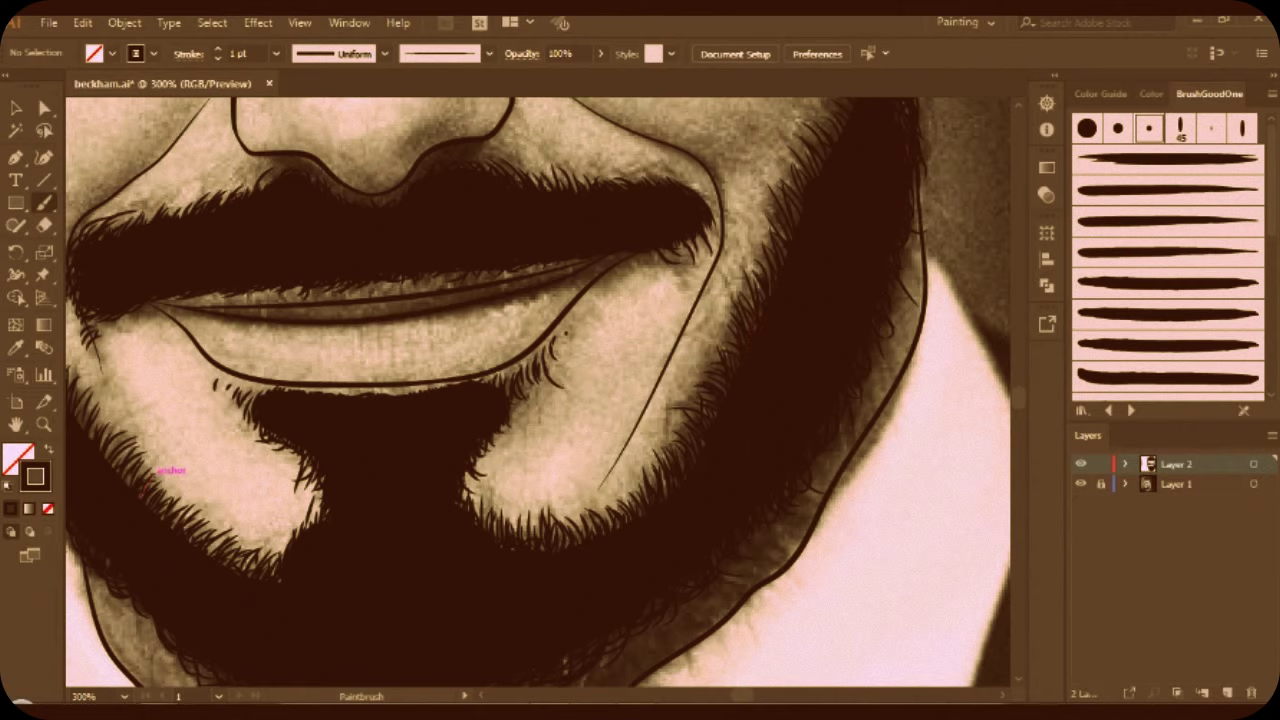
scroll(160, 468, "up", 1)
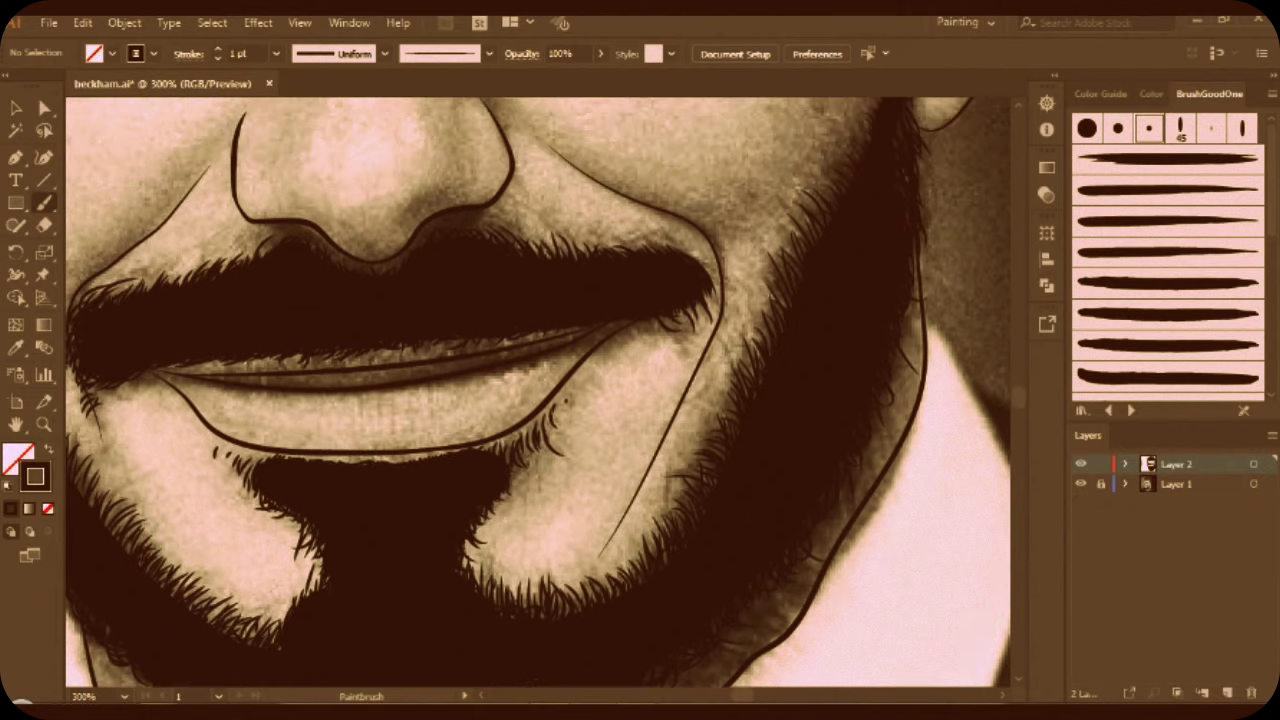
scroll(538, 392, "down", 1)
scroll(538, 392, "down", 2)
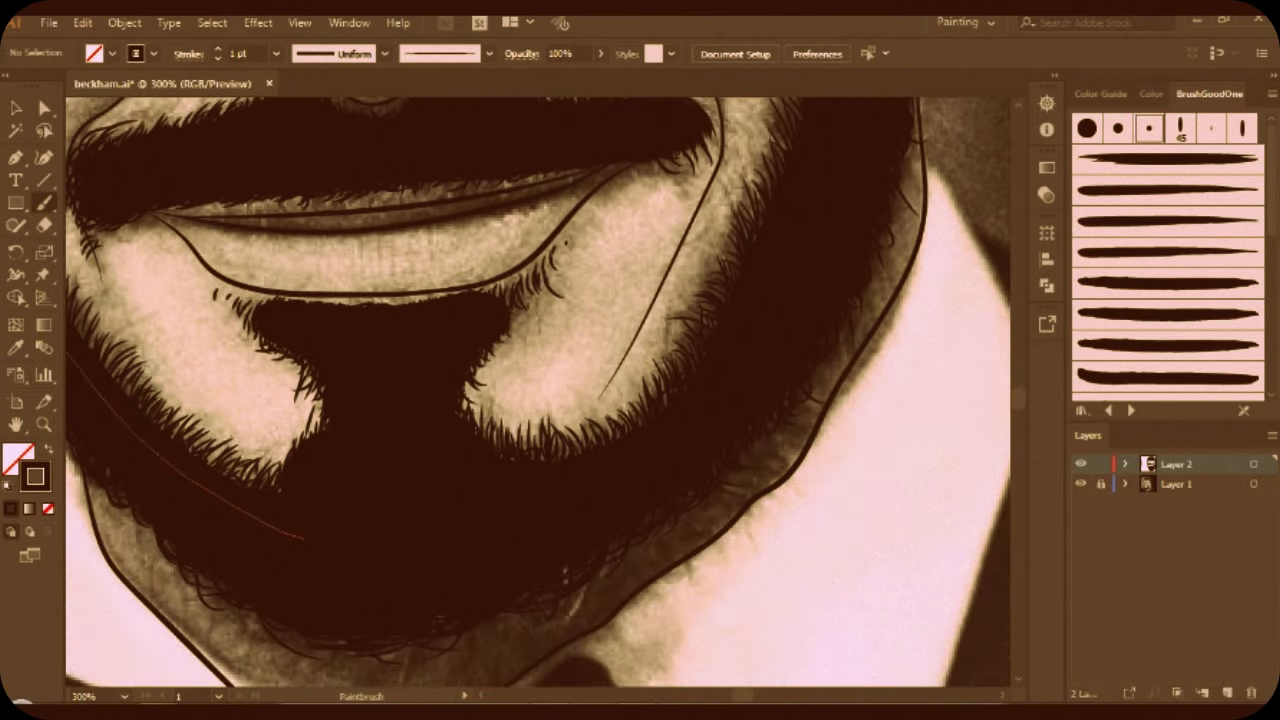
key("ctrl+minus")
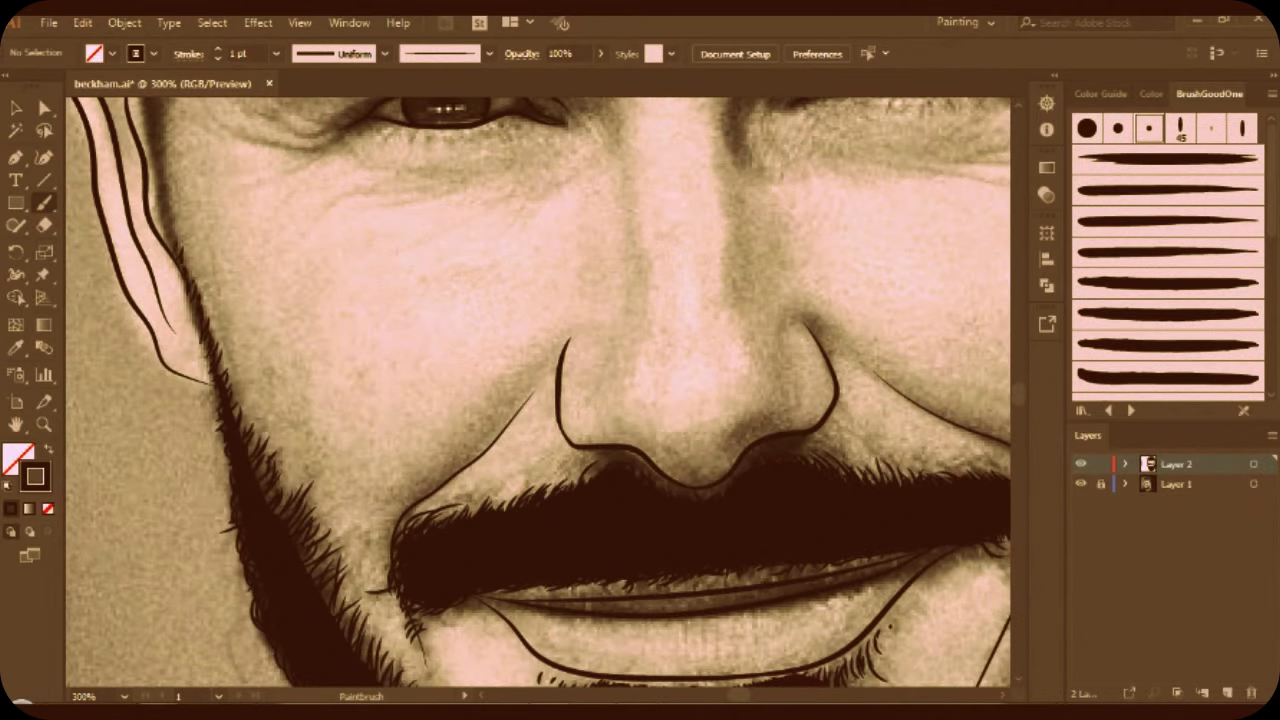
Add thin hair strands along the left part of the forehead hairline.
scroll(170, 236, "up", 1)
scroll(154, 276, "up", 1)
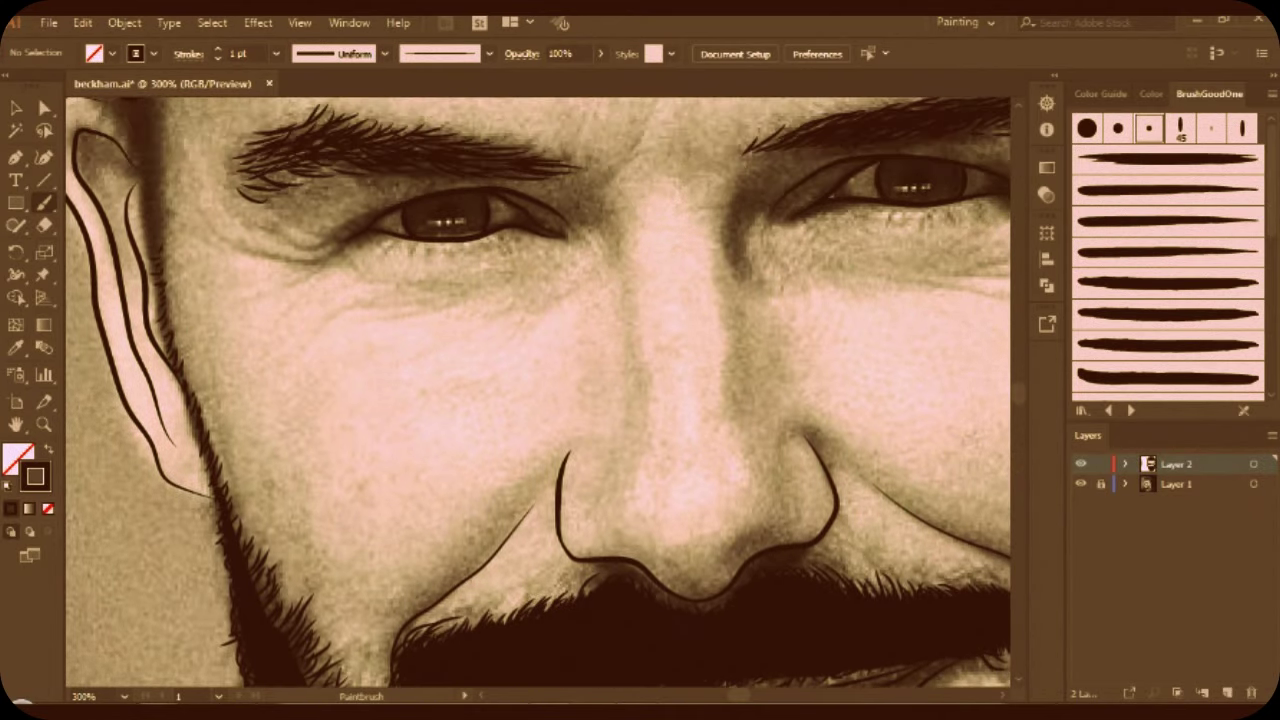
scroll(157, 209, "up", 1)
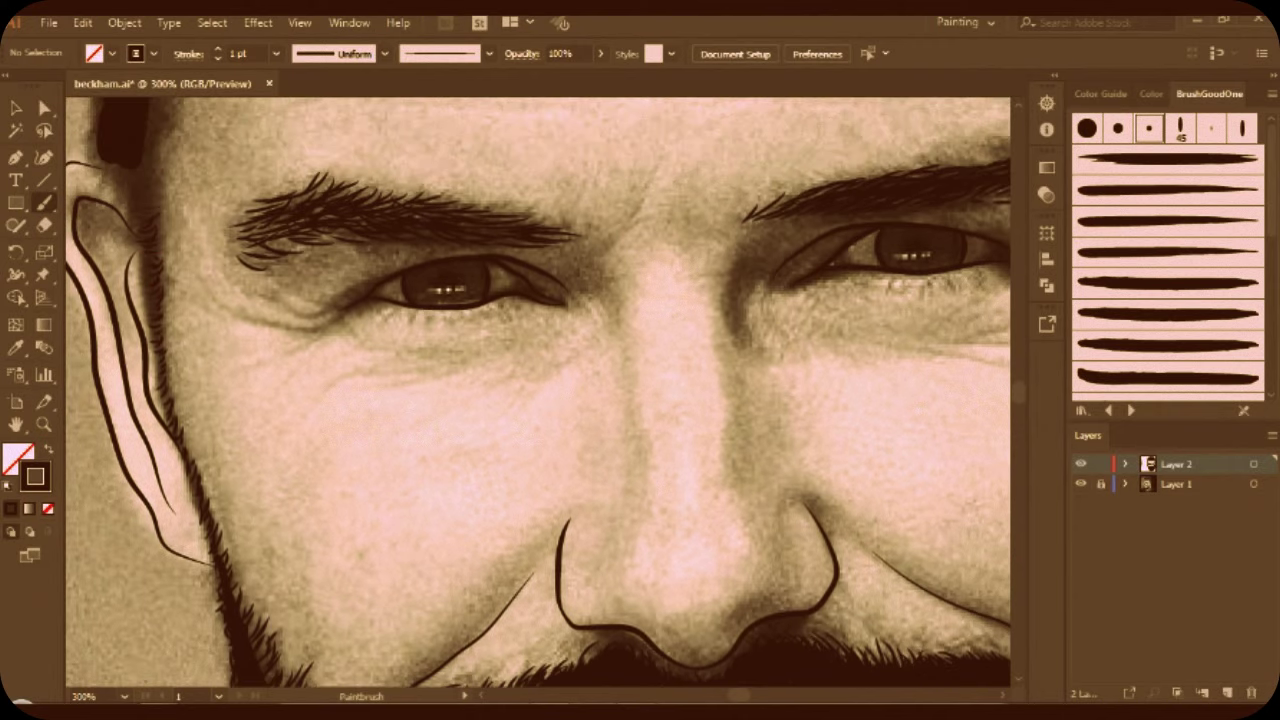
scroll(155, 190, "up", 1)
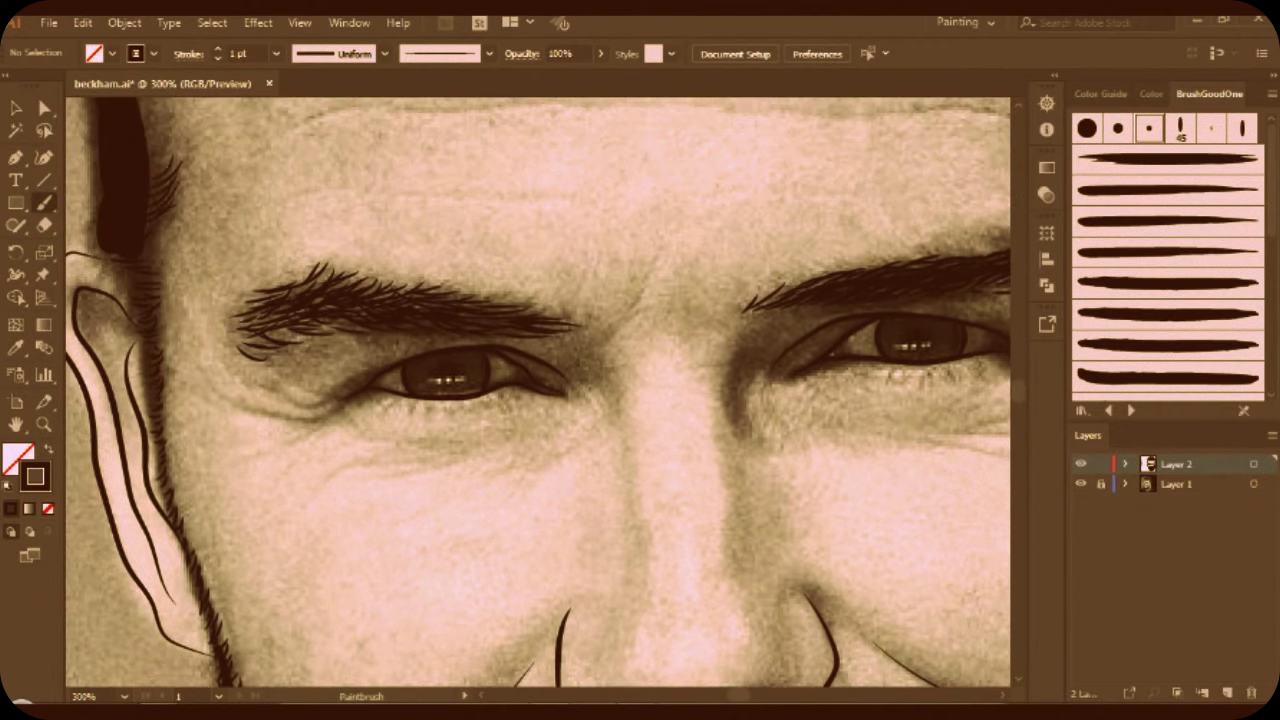
scroll(135, 305, "down", 2)
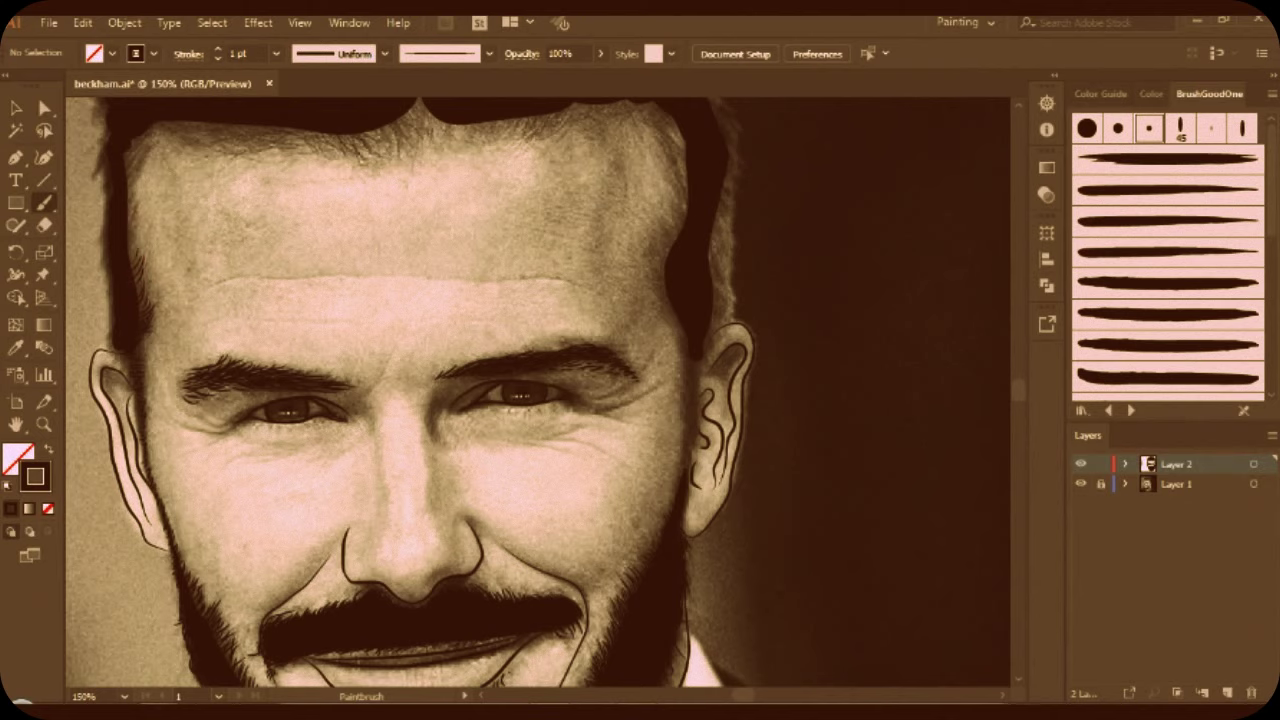
left_click_drag(125, 245, 158, 220)
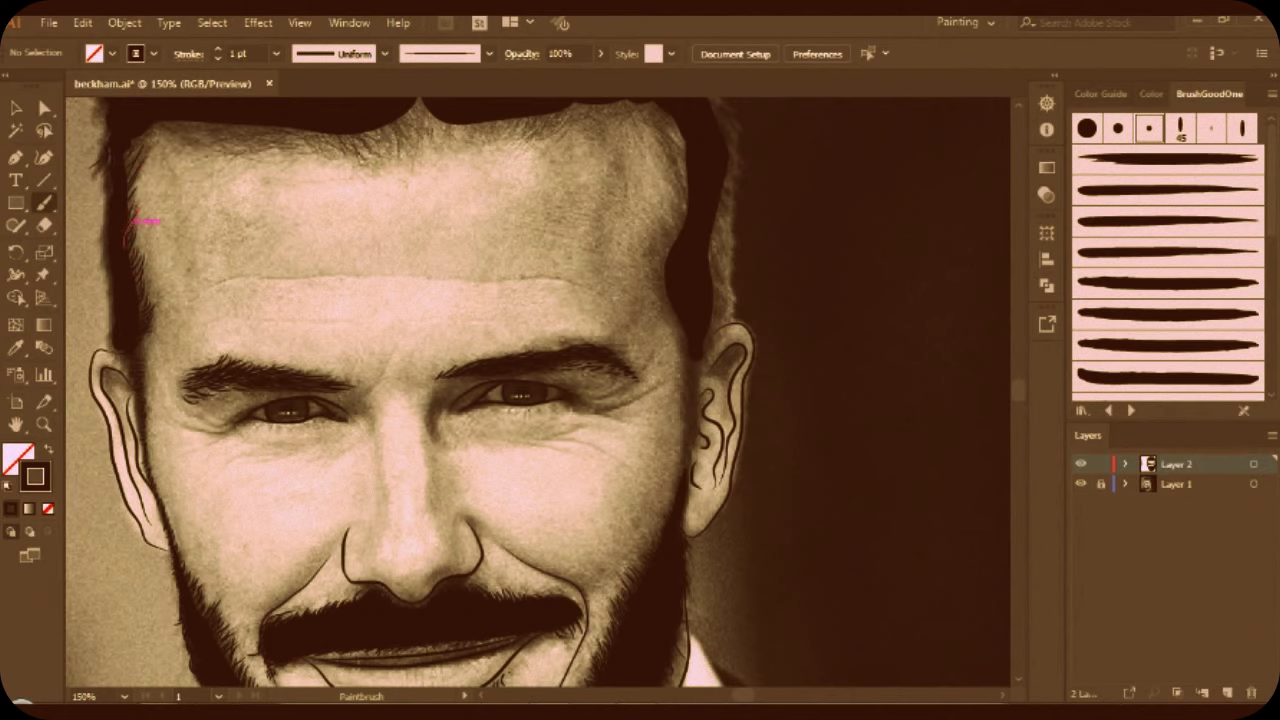
scroll(140, 220, "up", 2)
mouse_move(264, 214)
left_mouse_down()
mouse_move(154, 222)
mouse_move(164, 252)
left_mouse_up()
Add strands across the middle and right hairline, top-right hair and right sideburn.
mouse_move(394, 194)
left_mouse_down()
mouse_move(342, 228)
mouse_move(310, 226)
mouse_move(368, 228)
left_mouse_up()
left_click_drag(440, 184, 406, 210)
left_click_drag(536, 186, 476, 212)
mouse_move(606, 174)
left_mouse_down()
mouse_move(538, 206)
mouse_move(560, 192)
left_mouse_up()
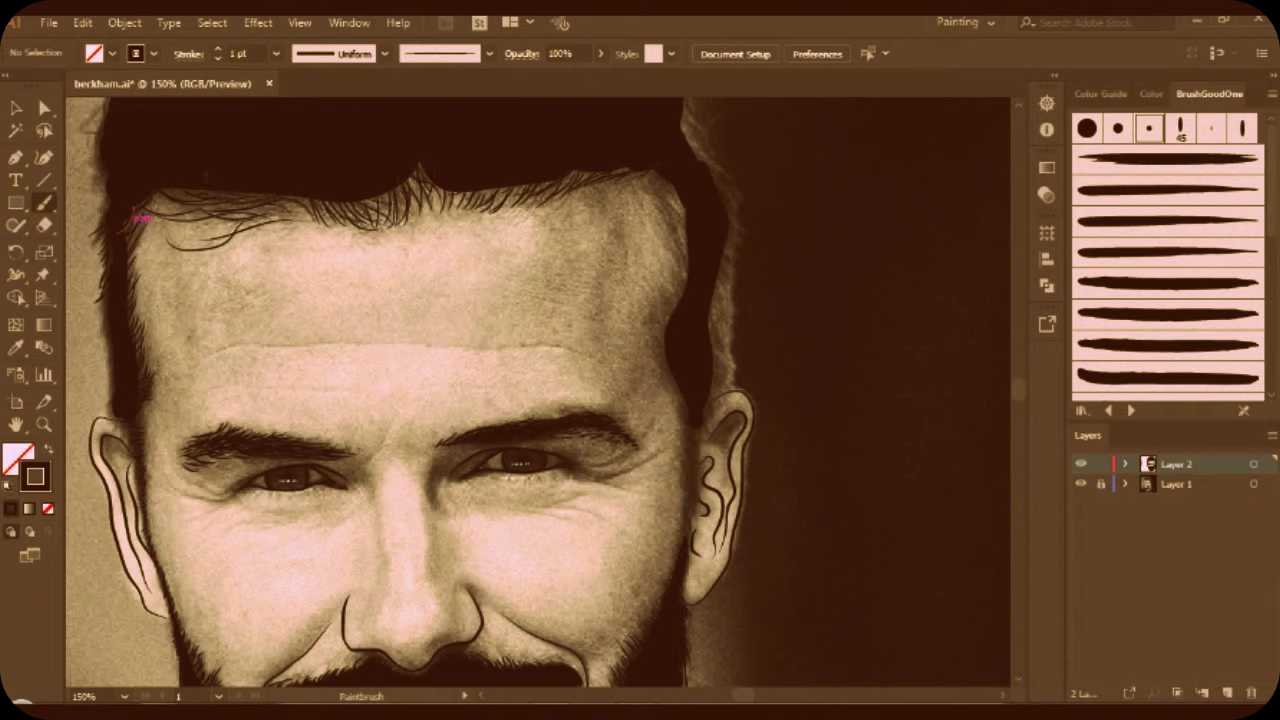
left_click_drag(670, 204, 682, 252)
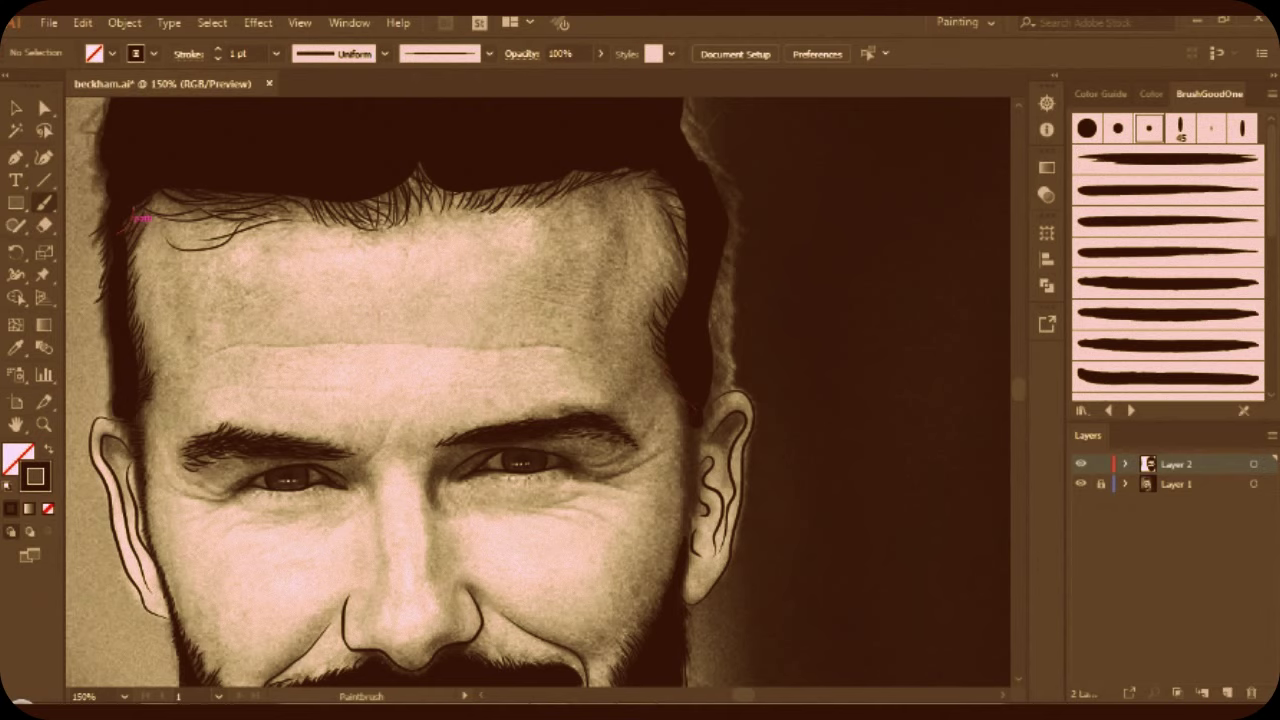
left_click_drag(700, 158, 686, 120)
left_click_drag(734, 360, 712, 370)
Raise the stroke to 2 pt and paint thicker strands along the hairline.
key("]")
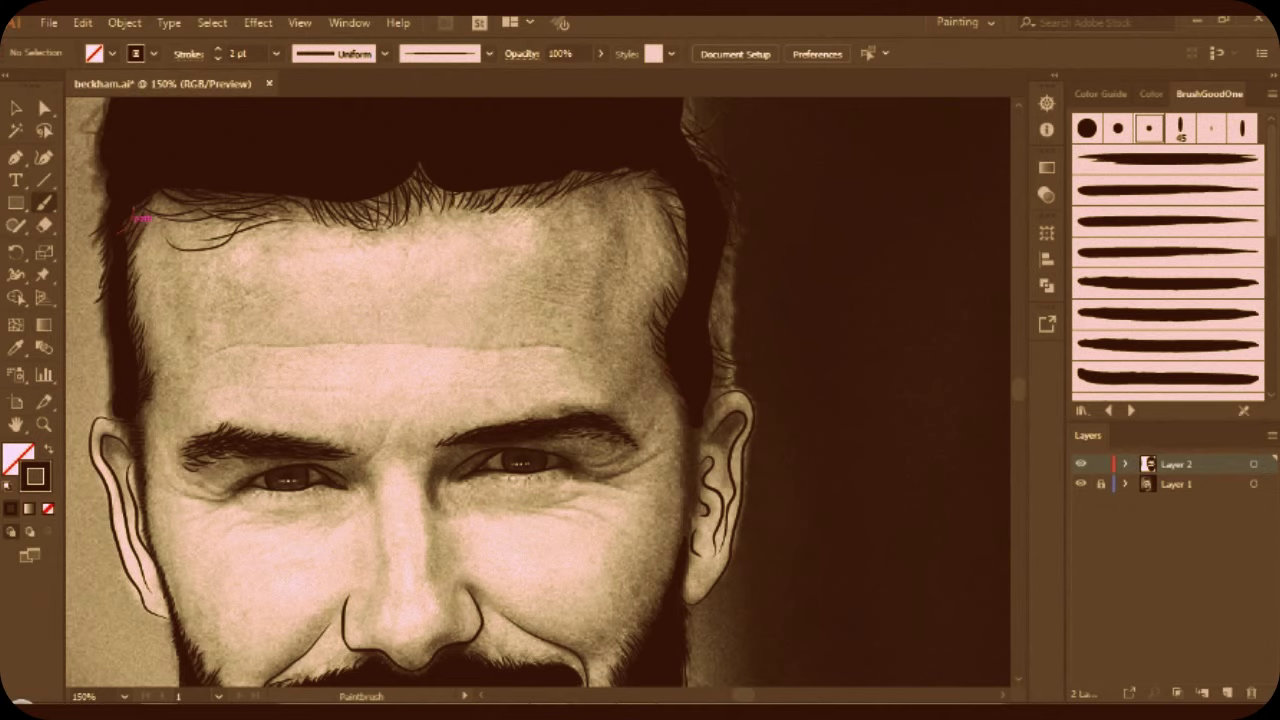
mouse_move(545, 194)
left_mouse_down()
mouse_move(250, 209)
mouse_move(170, 240)
left_mouse_up()
left_click_drag(305, 214, 195, 230)
mouse_move(660, 194)
left_mouse_down()
mouse_move(686, 246)
mouse_move(684, 296)
left_mouse_up()
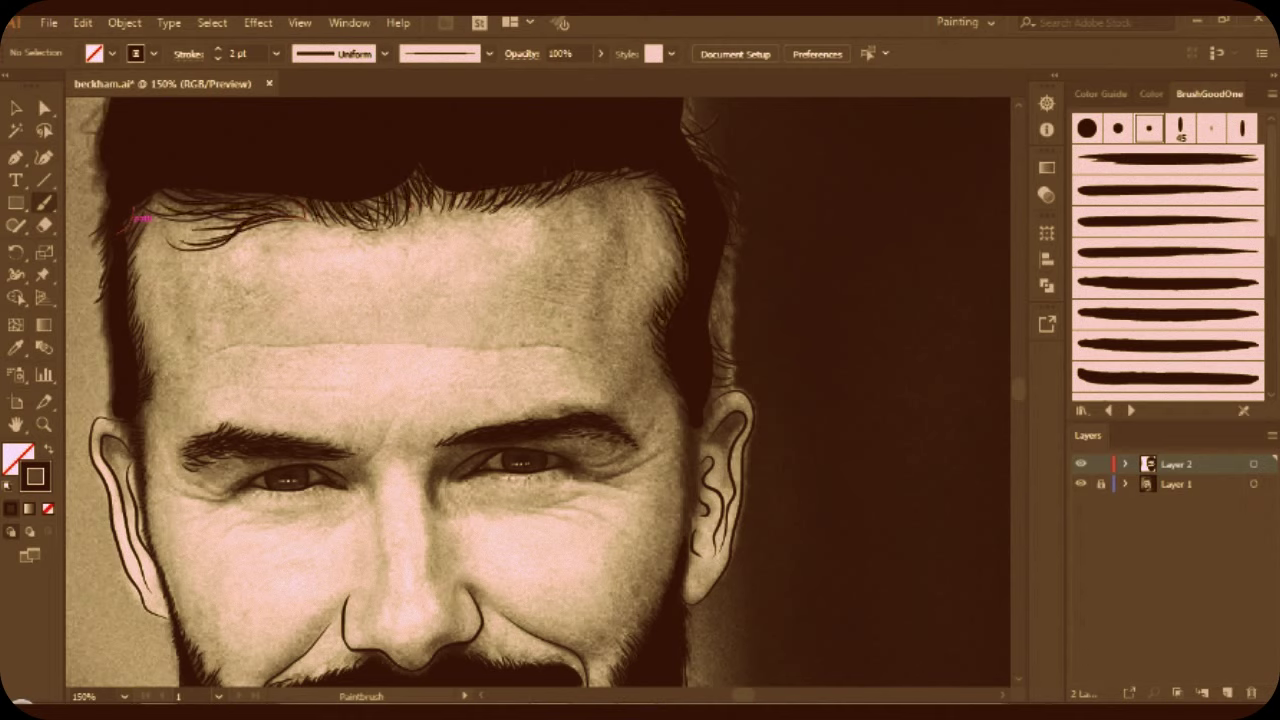
scroll(143, 217, "down", 5)
scroll(147, 217, "down", 2)
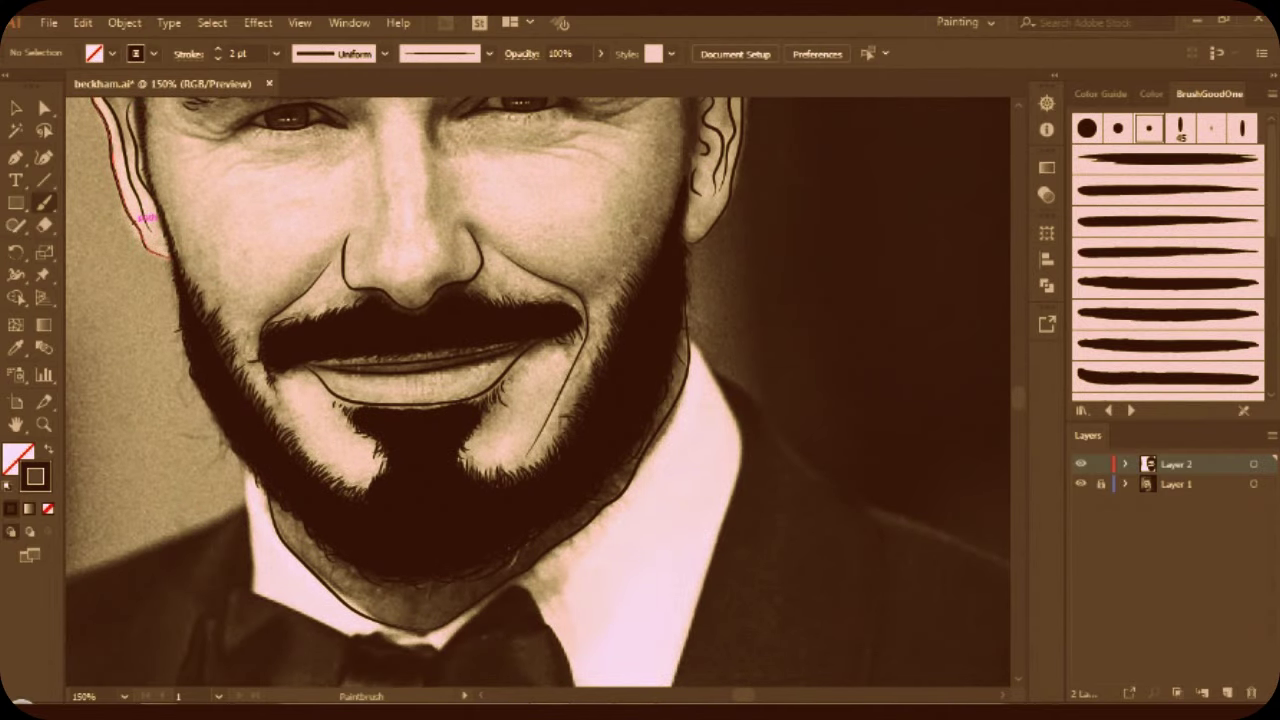
Darken the right edge of the hair with strands running down toward the ear.
scroll(146, 217, "up", 4)
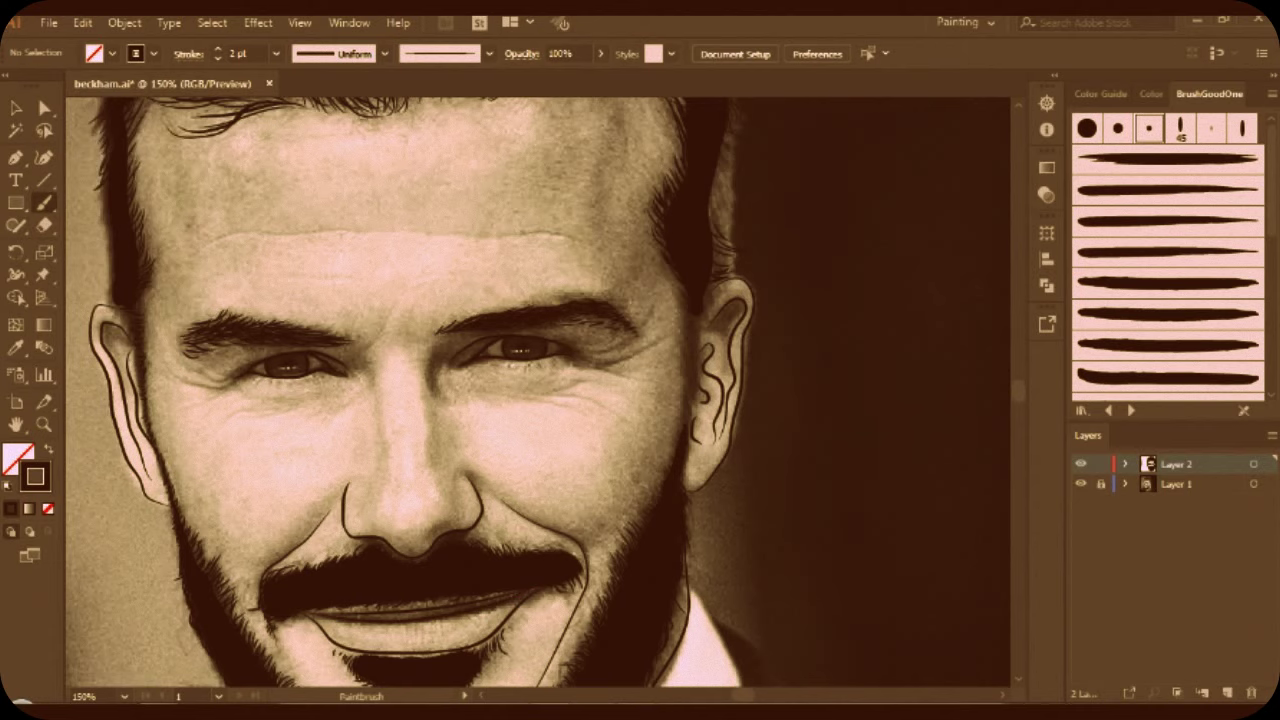
scroll(146, 217, "up", 2)
left_click_drag(724, 216, 724, 278)
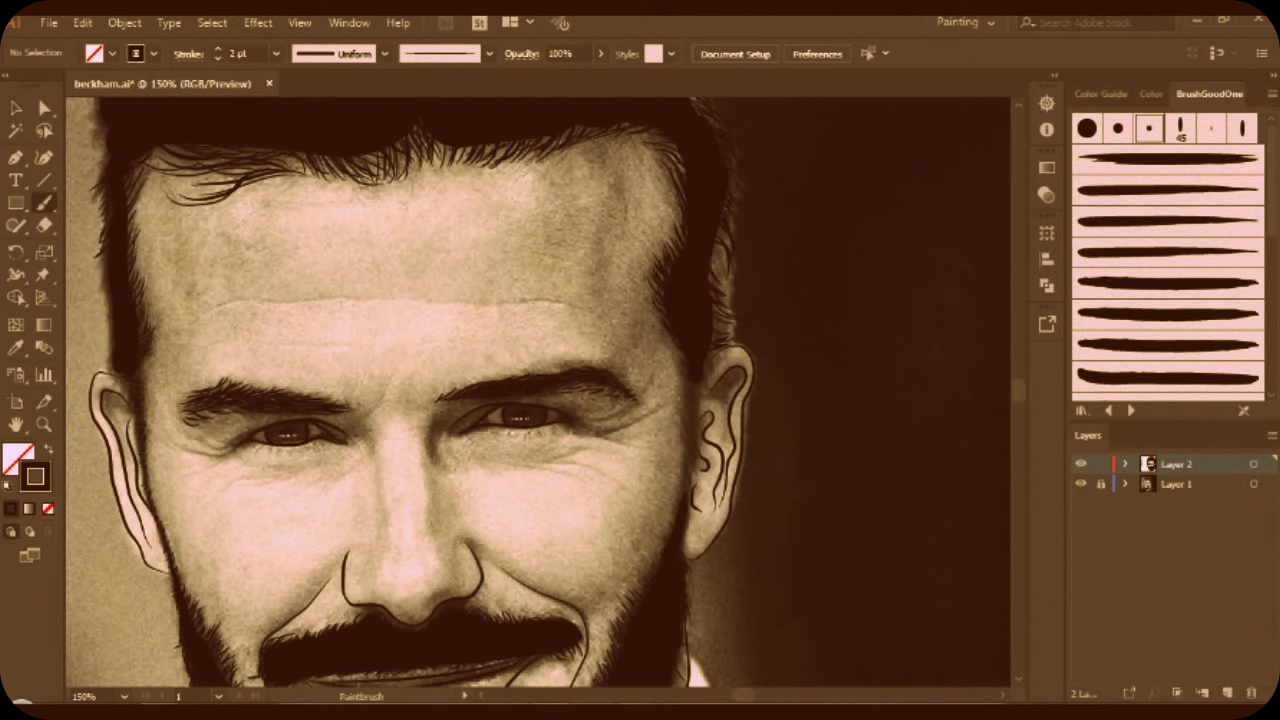
scroll(724, 290, "up", 1)
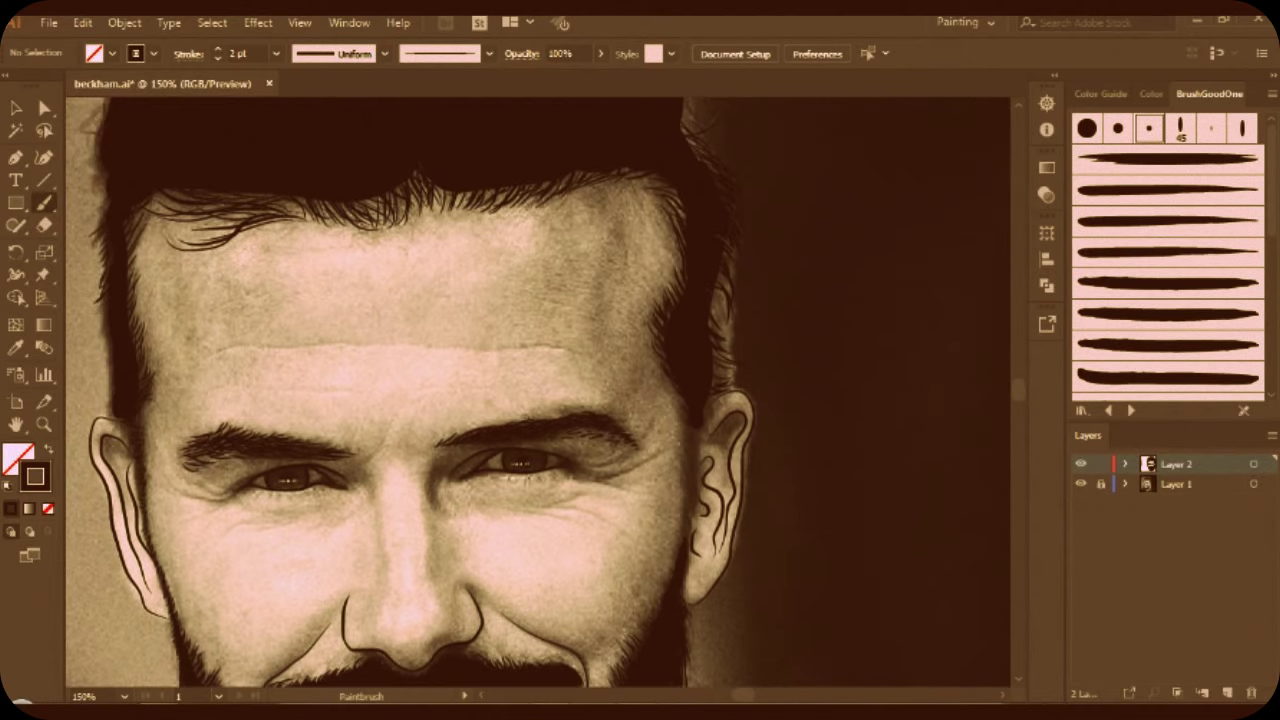
left_click_drag(716, 336, 728, 278)
left_click_drag(722, 348, 724, 372)
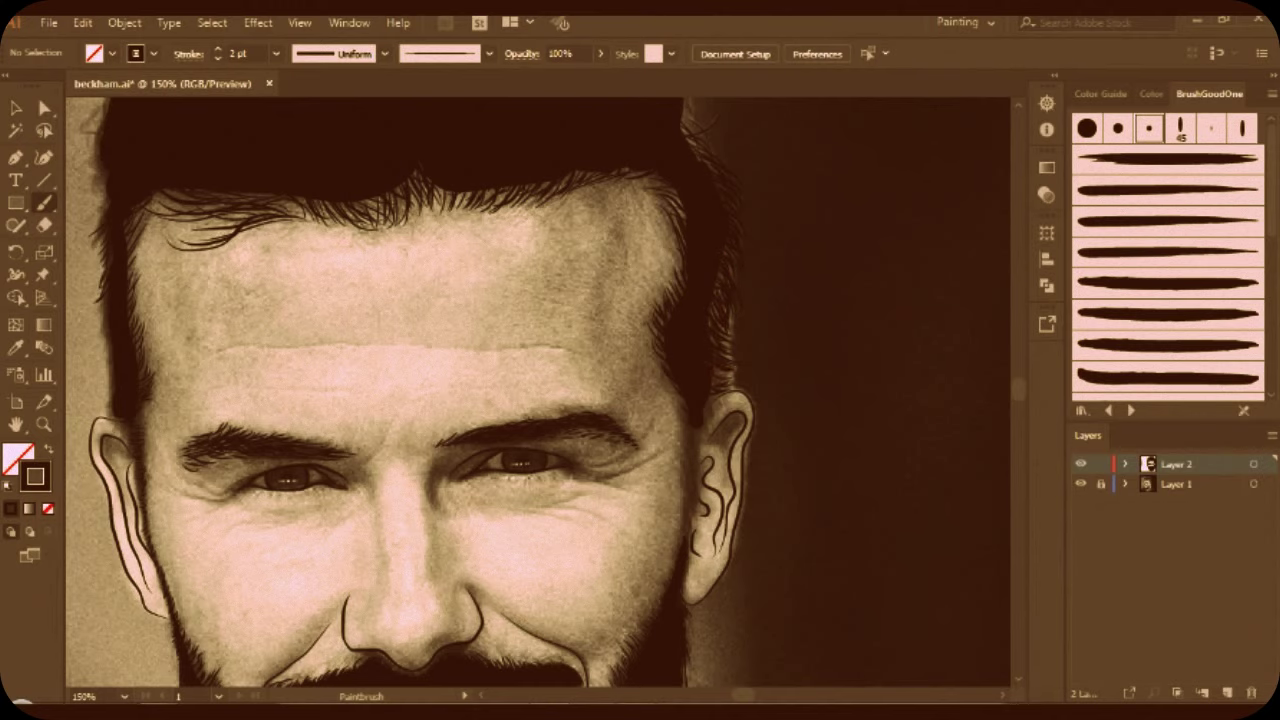
scroll(688, 420, "up", 1)
Paint 3 pt strokes with the 5 pt Round brush over the right hair edge and hairline.
left_click(440, 53)
left_click(318, 97)
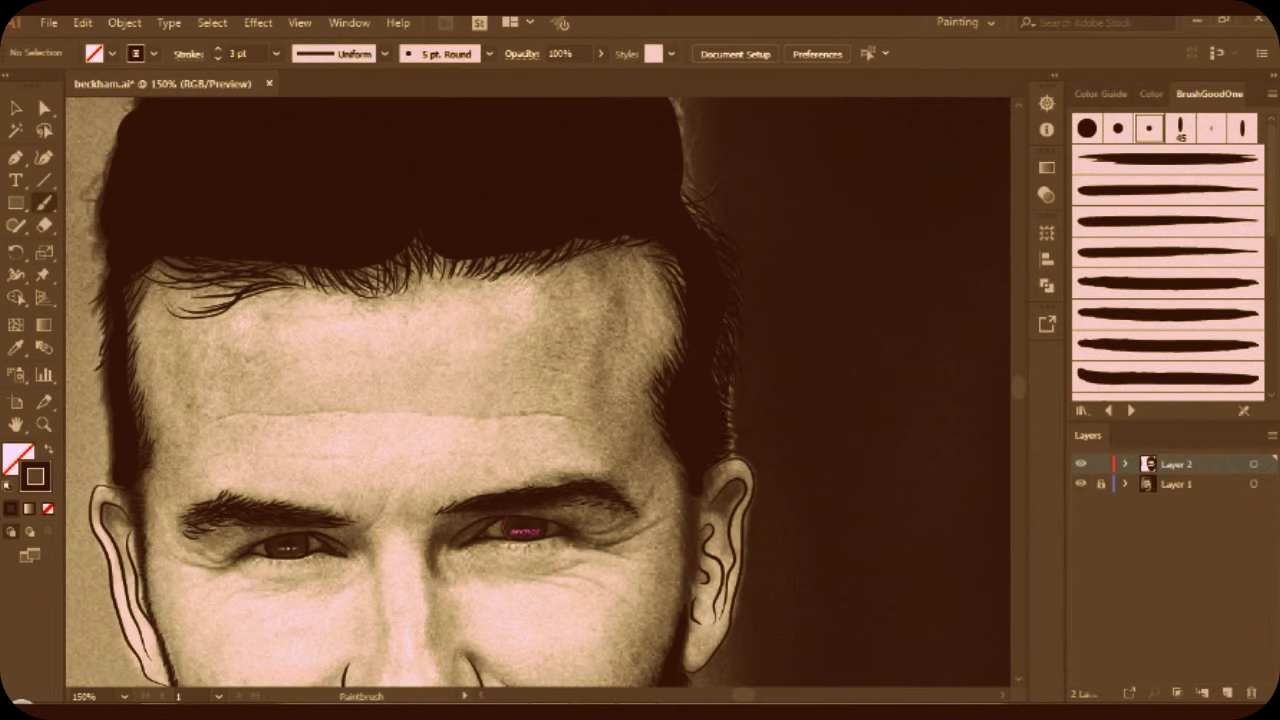
left_click_drag(712, 236, 686, 192)
left_click_drag(580, 243, 556, 250)
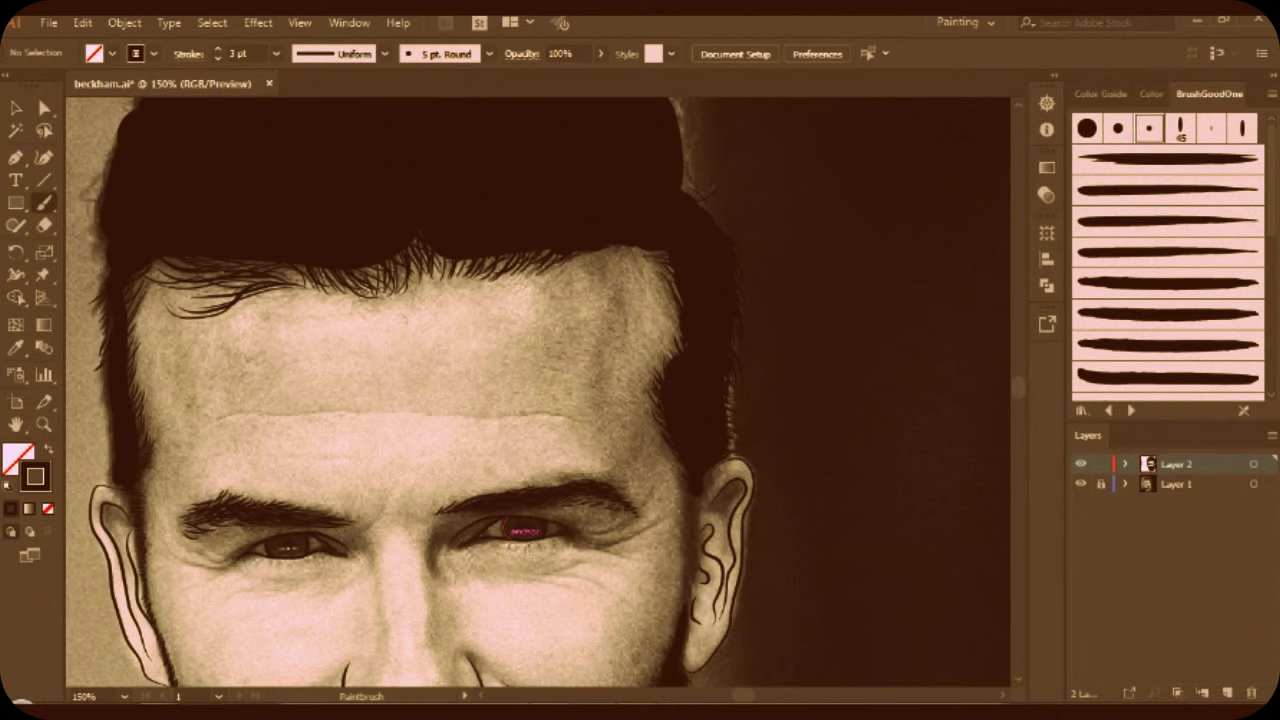
left_click_drag(545, 255, 128, 300)
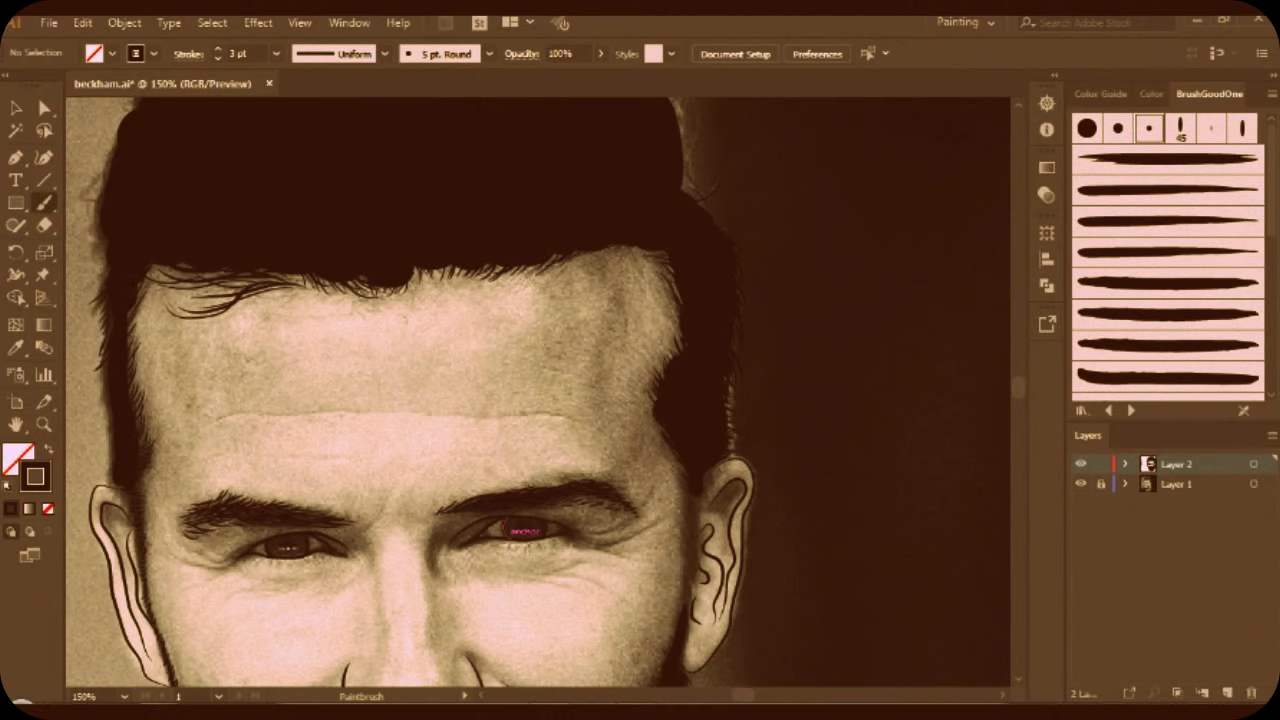
Drop the brush stroke to 1 pt and thicken the outline along the left hair edge.
scroll(135, 436, "up", 2)
left_click(276, 53)
left_click(300, 168)
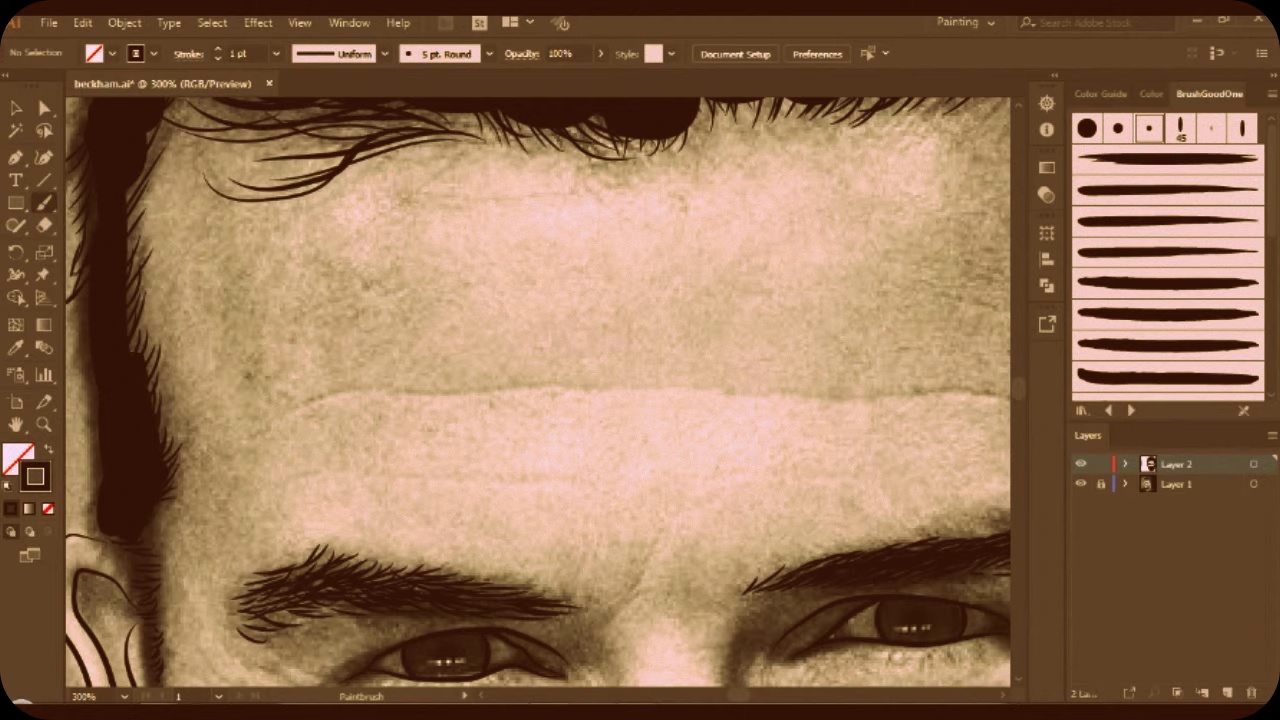
scroll(132, 190, "up", 1)
mouse_move(100, 573)
left_mouse_down()
mouse_move(80, 378)
mouse_move(80, 146)
left_mouse_up()
Scroll over the portrait and choose a new brush shape for detailing the ear.
scroll(108, 322, "down", 1)
scroll(108, 322, "up", 1)
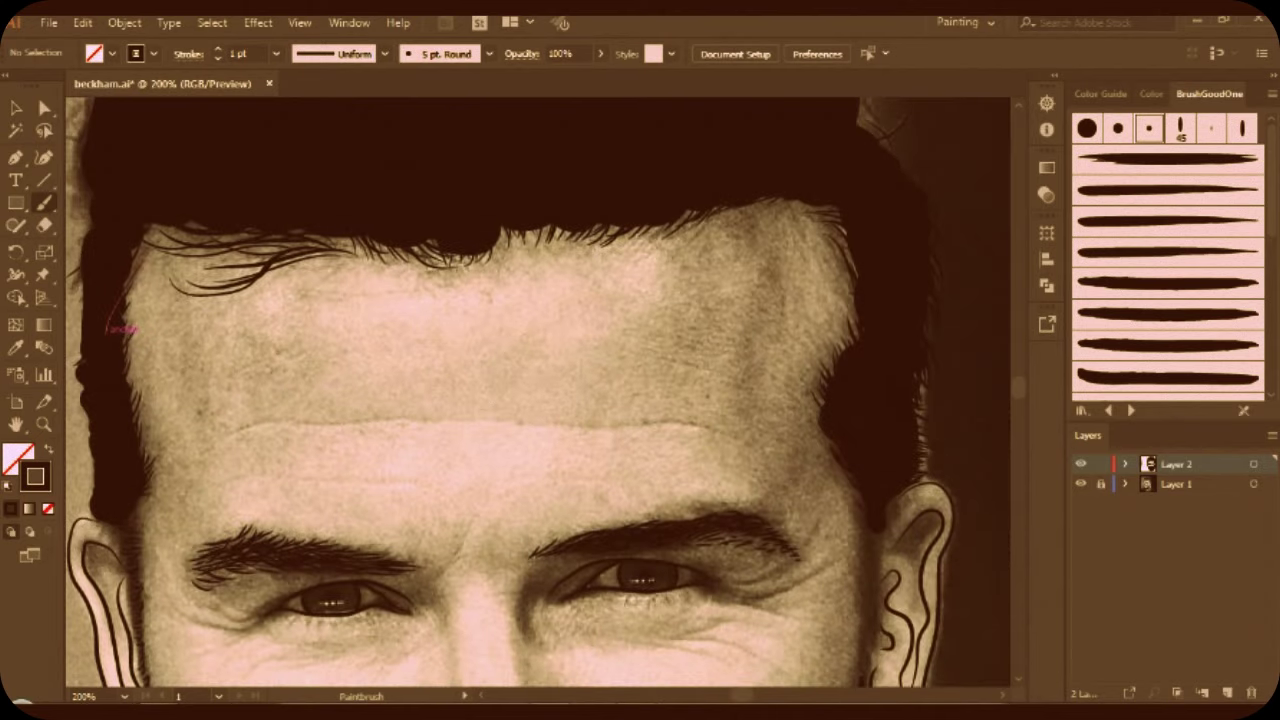
scroll(108, 322, "down", 1)
scroll(108, 322, "down", 1)
scroll(108, 322, "down", 1)
scroll(108, 322, "down", 1)
scroll(532, 401, "up", 1)
scroll(532, 401, "up", 3)
left_click(489, 53)
left_click(400, 120)
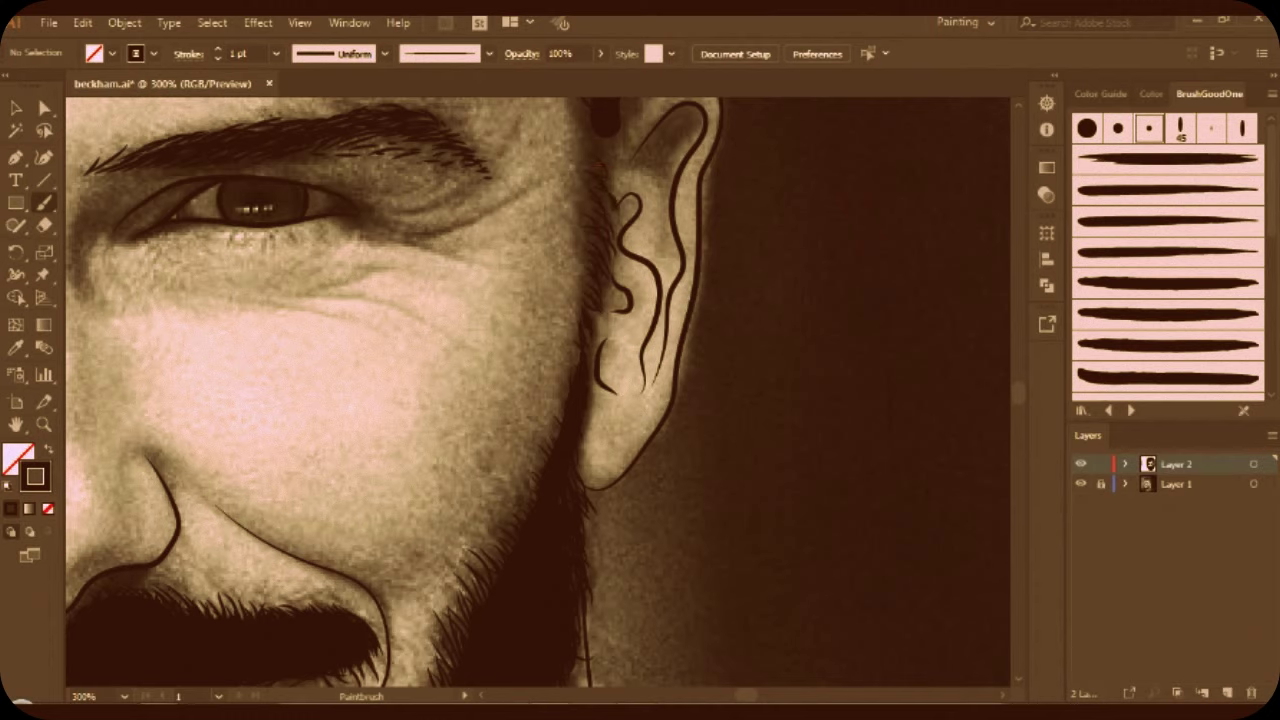
Pan up to the hair and zoom out twice with Ctrl+minus to view the whole hair mass.
scroll(396, 392, "up", 1)
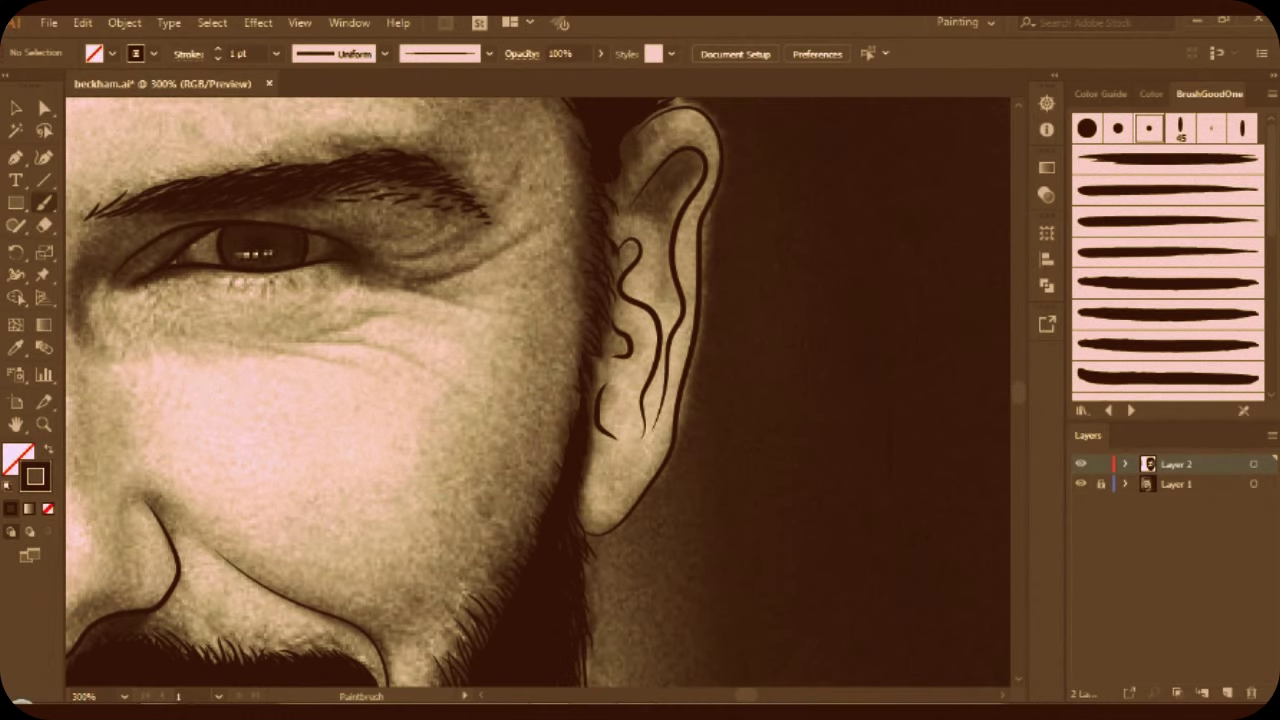
scroll(396, 392, "up", 2)
scroll(396, 392, "up", 5)
scroll(396, 392, "up", 5)
scroll(396, 392, "up", 9)
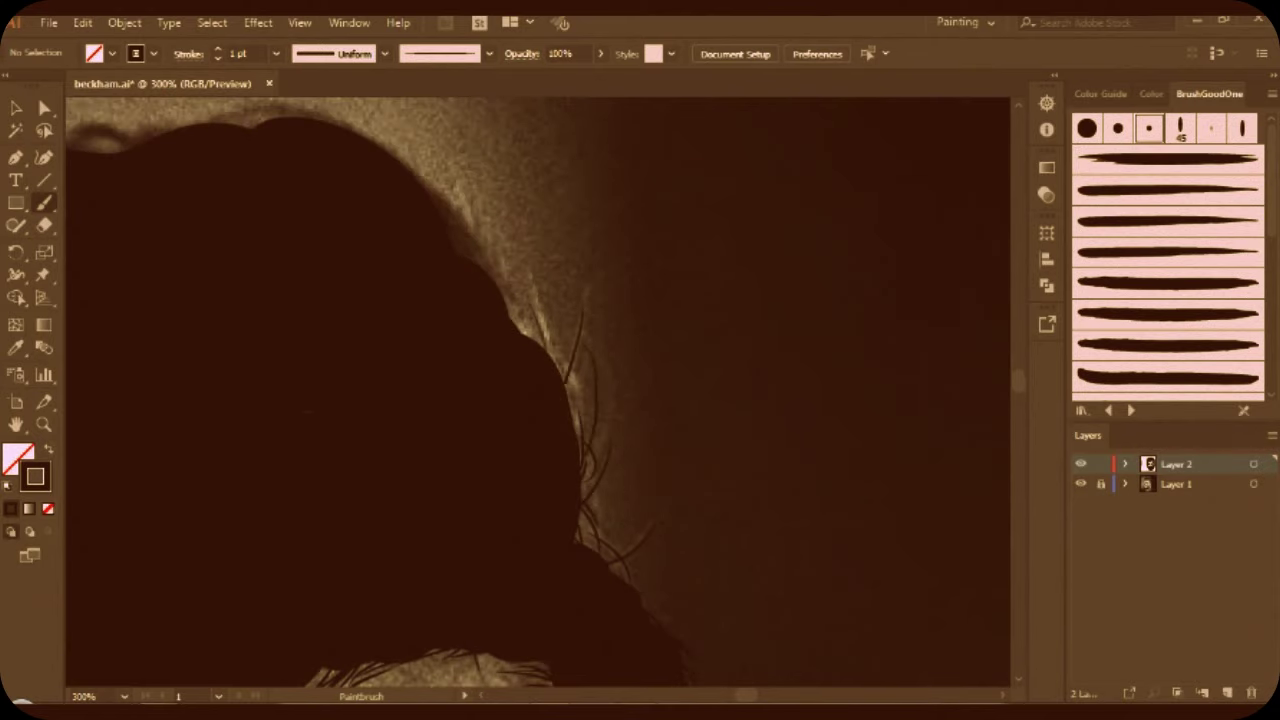
key("ctrl+minus")
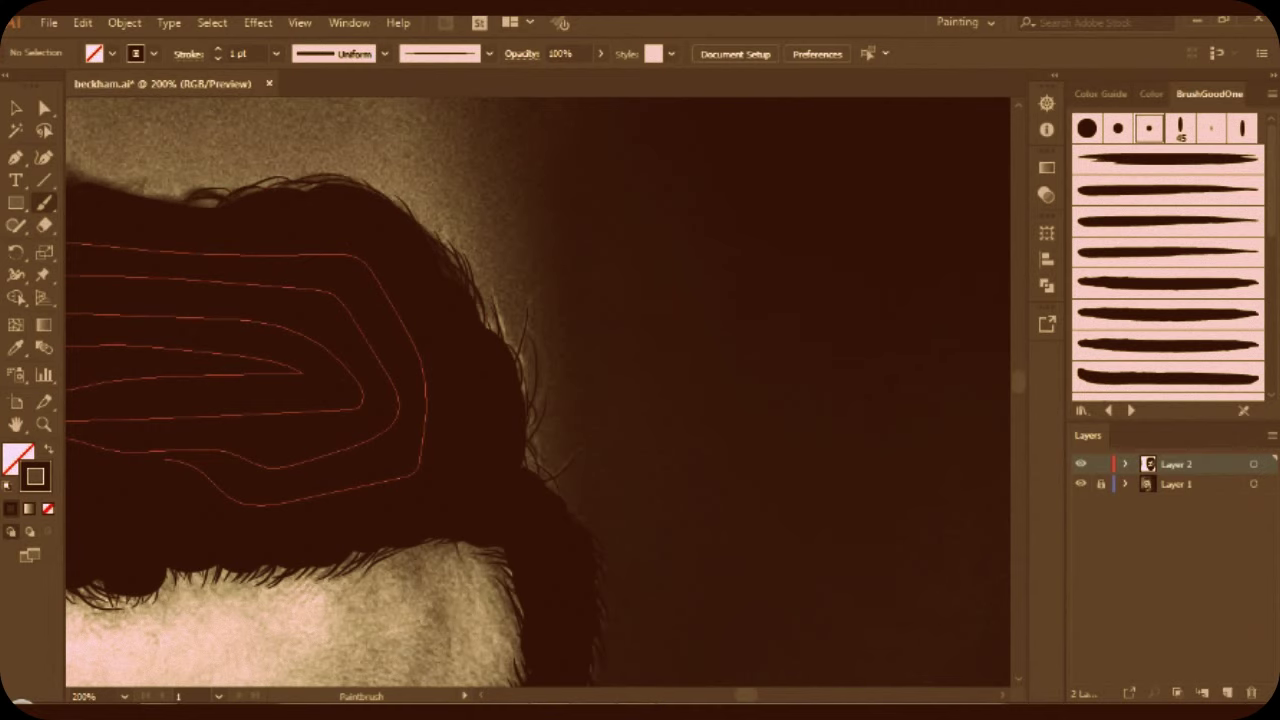
key("ctrl+minus")
scroll(538, 390, "left", 5)
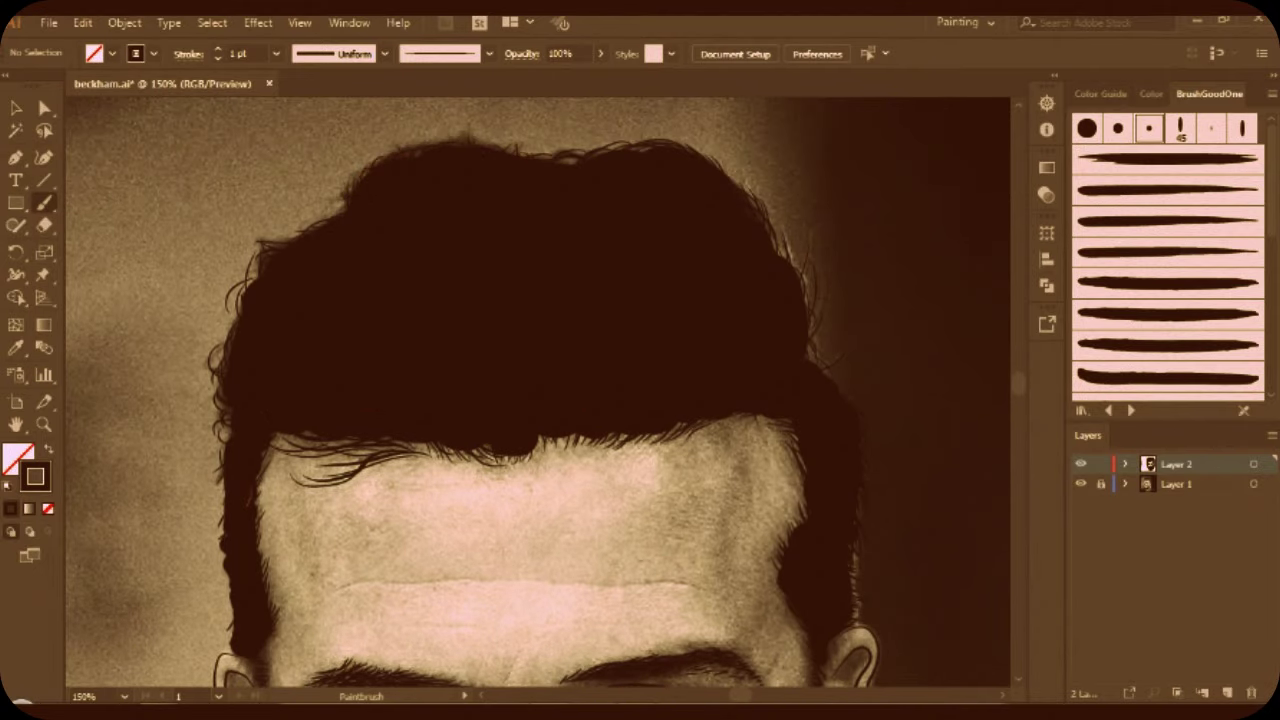
scroll(248, 495, "down", 1)
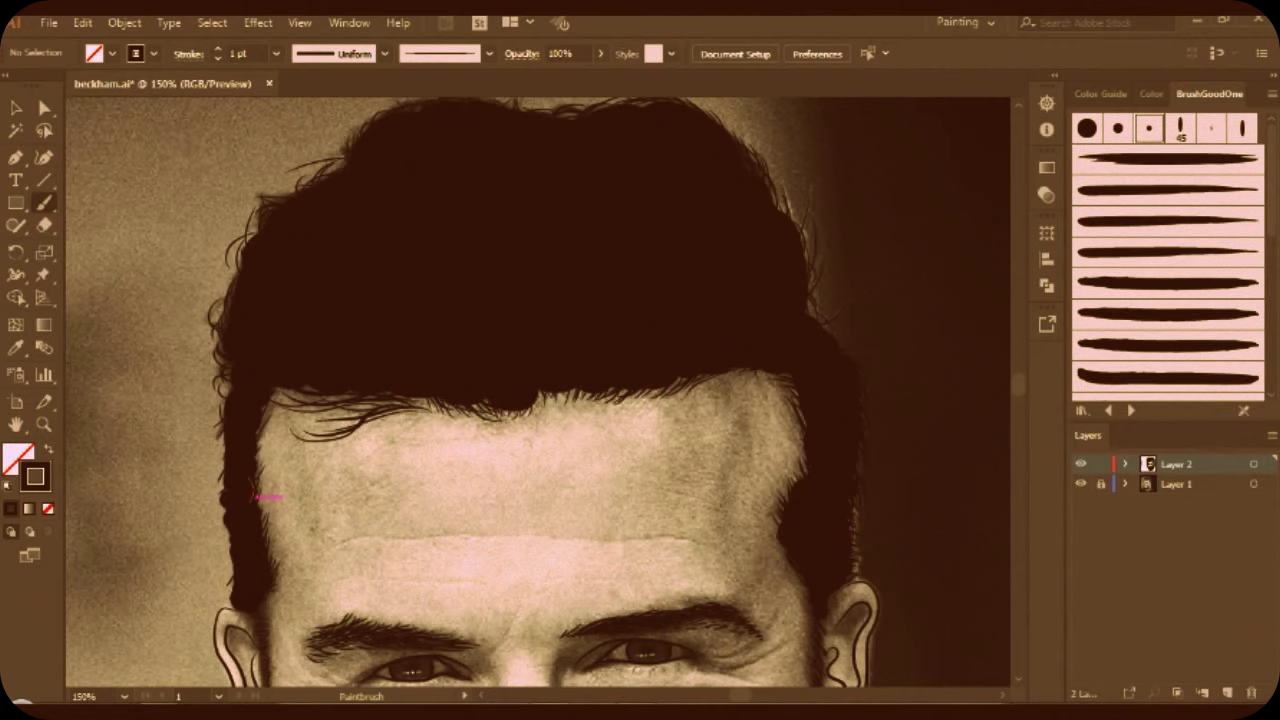
Scroll down and zoom between the eyes and the whole face to inspect the wrinkle areas.
scroll(268, 496, "down", 3)
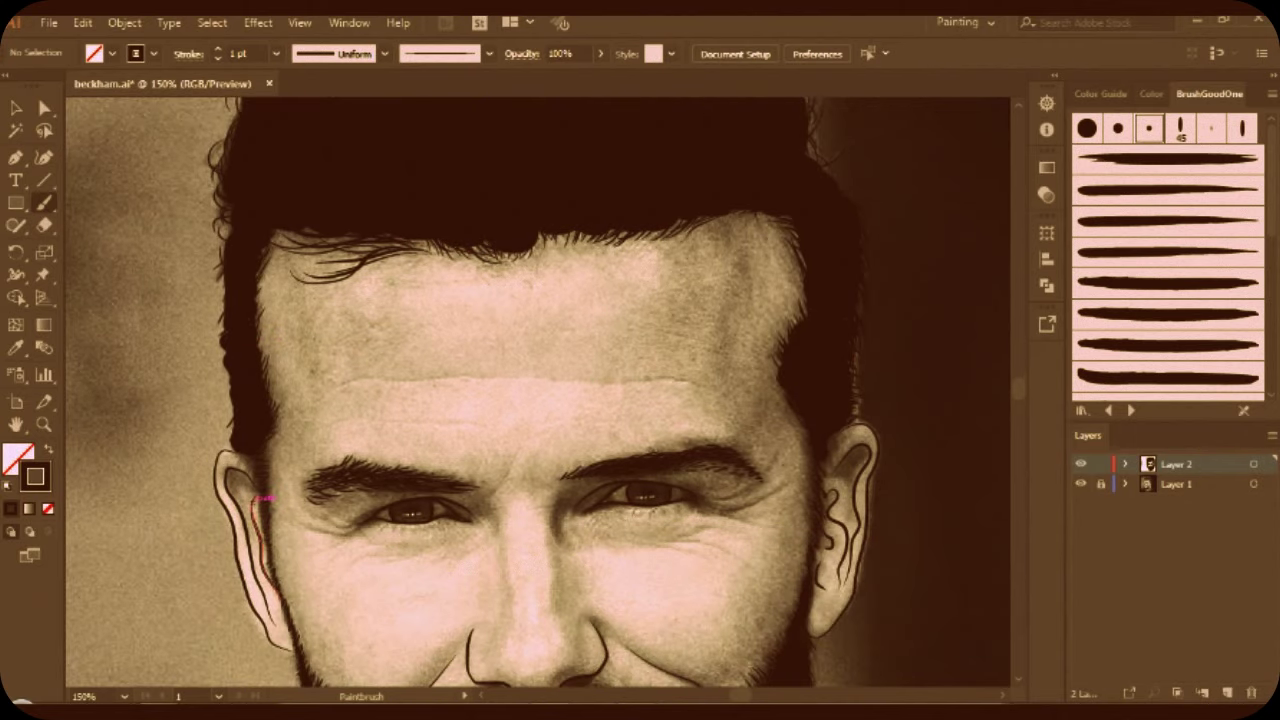
scroll(258, 497, "down", 4)
scroll(258, 497, "down", 2)
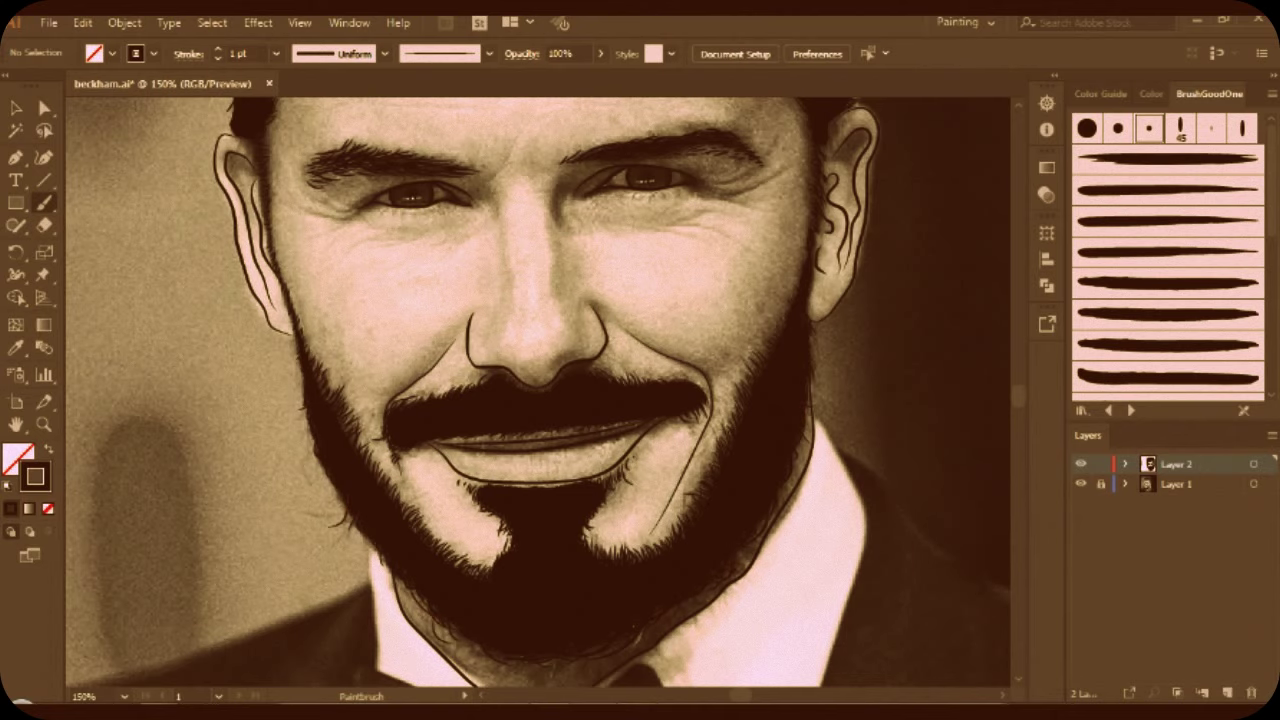
key("ctrl")
key("ctrl+minus")
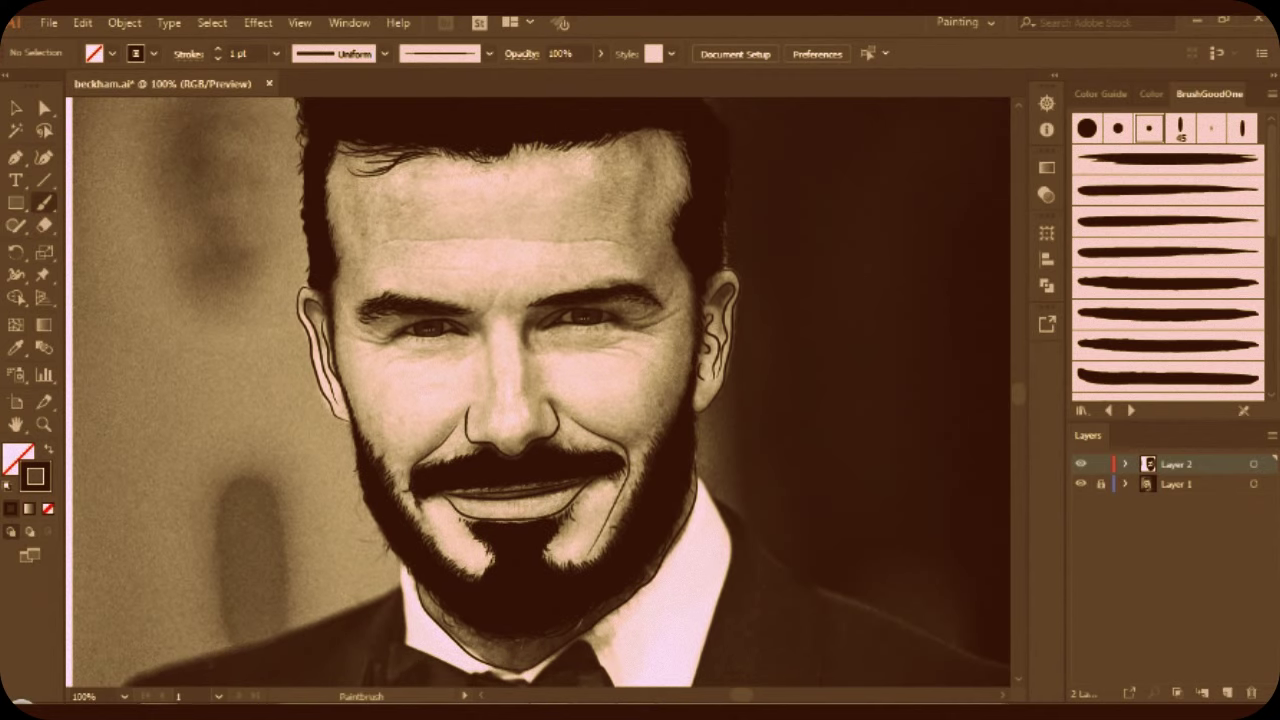
key("ctrl+plus")
key("ctrl+plus")
key("ctrl+plus")
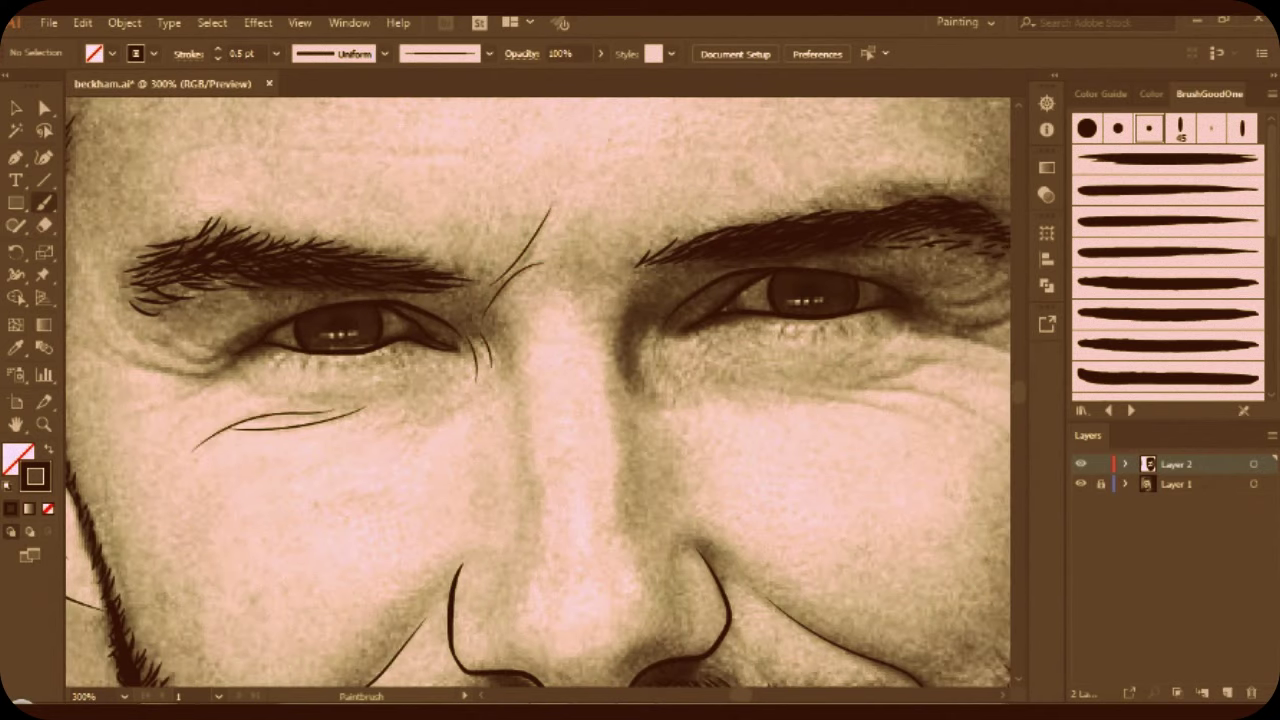
key("ctrl+minus")
key("ctrl+minus")
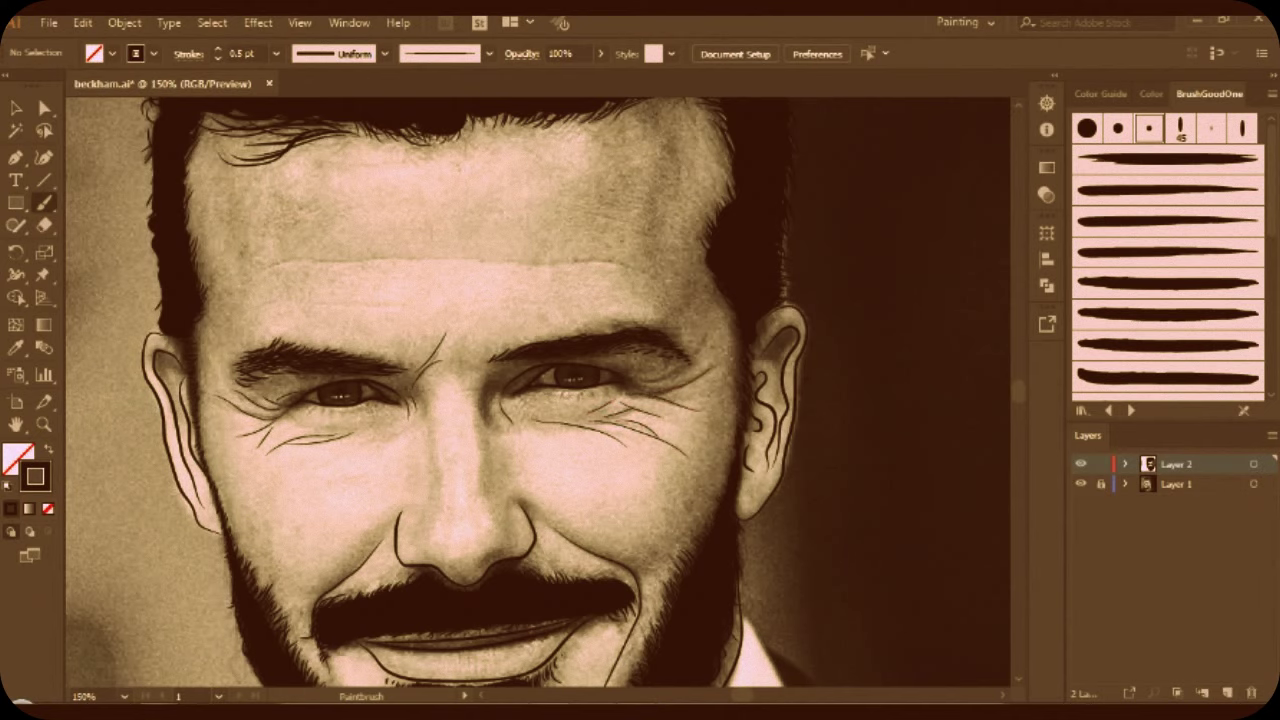
scroll(439, 392, "down", 2)
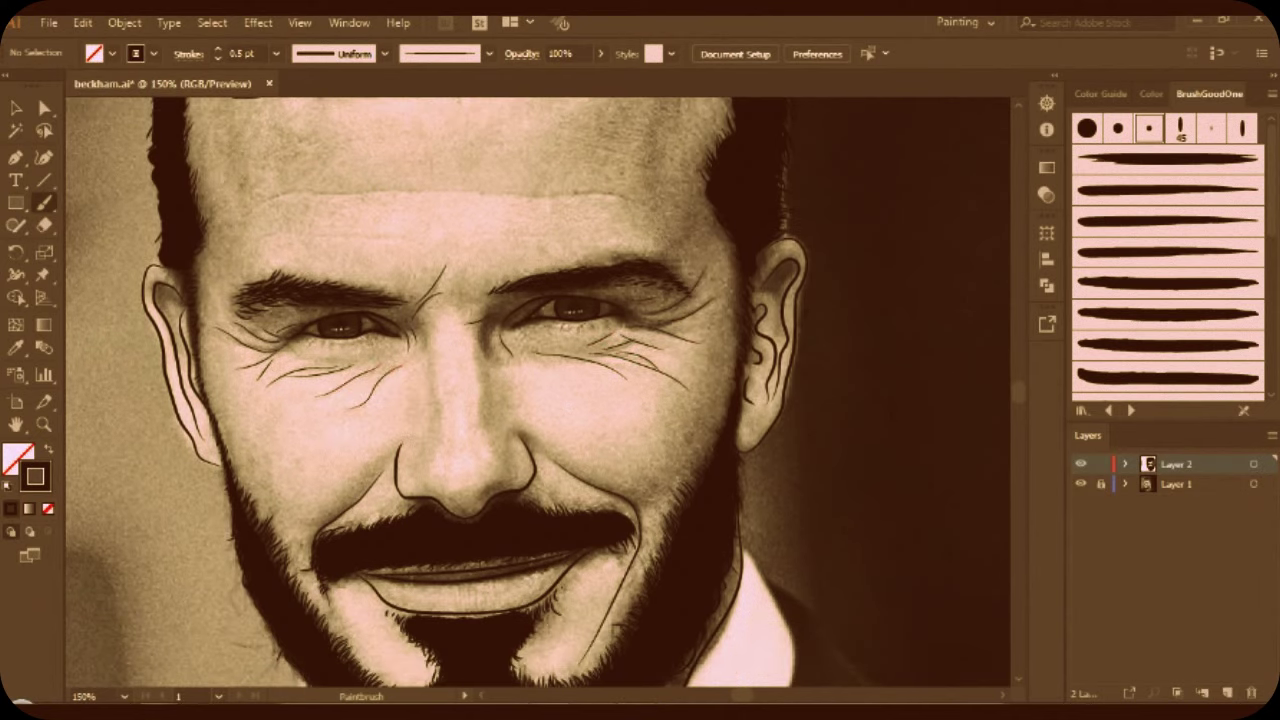
scroll(437, 392, "up", 3)
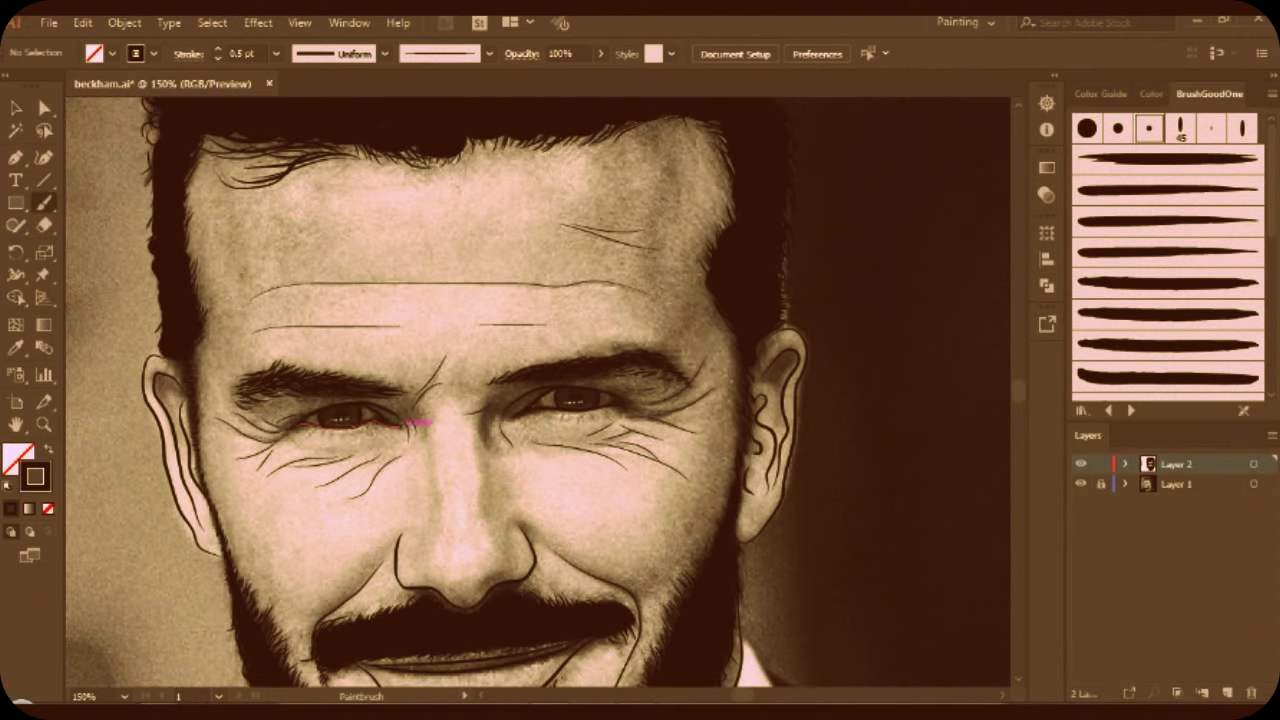
key("ctrl+minus")
key("ctrl+minus")
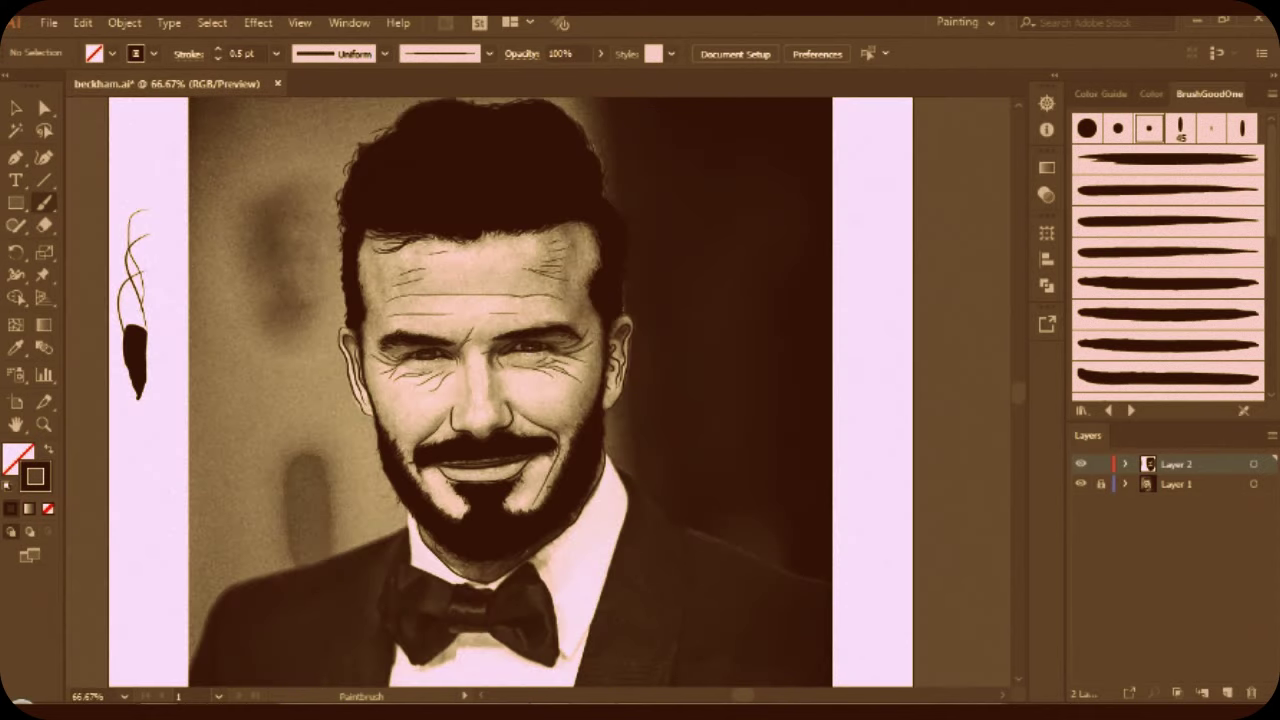
Hide the reference photo layer and review the hair line art at full and zoomed-out views.
left_click(1080, 484)
key("ctrl+1")
scroll(709, 523, "up", 1)
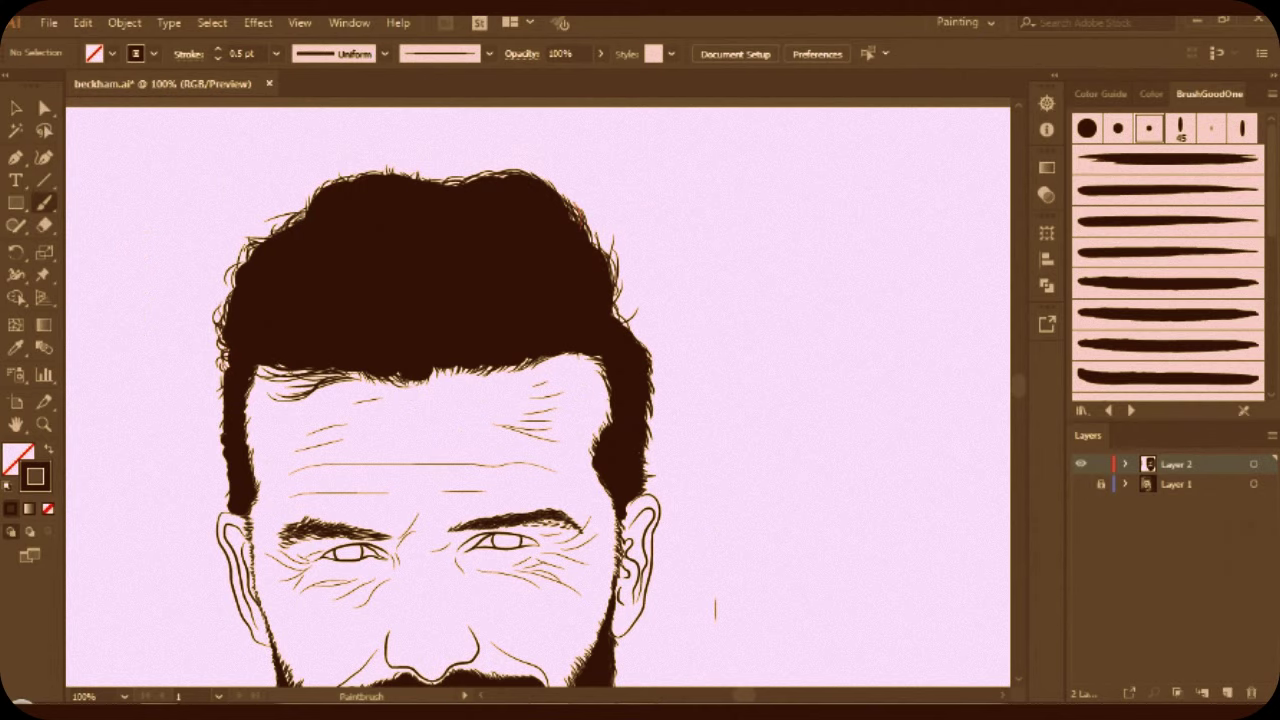
scroll(578, 198, "down", 3)
scroll(578, 198, "down", 1)
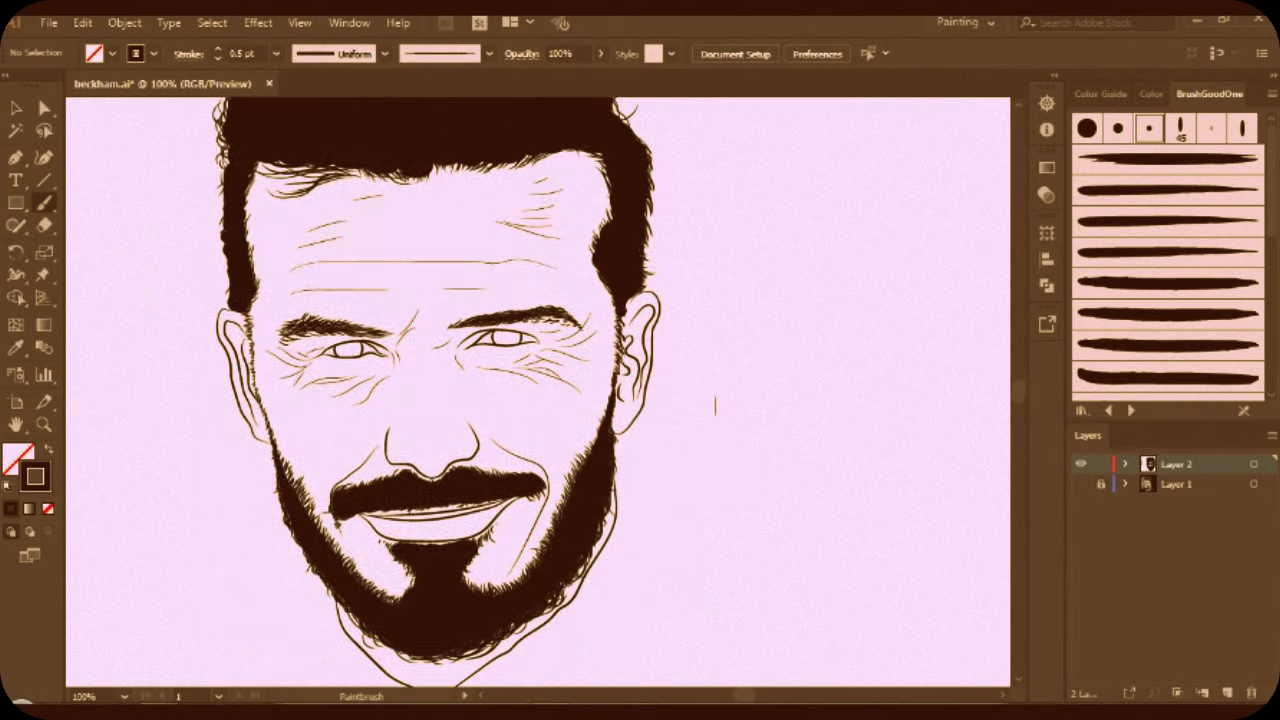
key("ctrl+minus")
key("v")
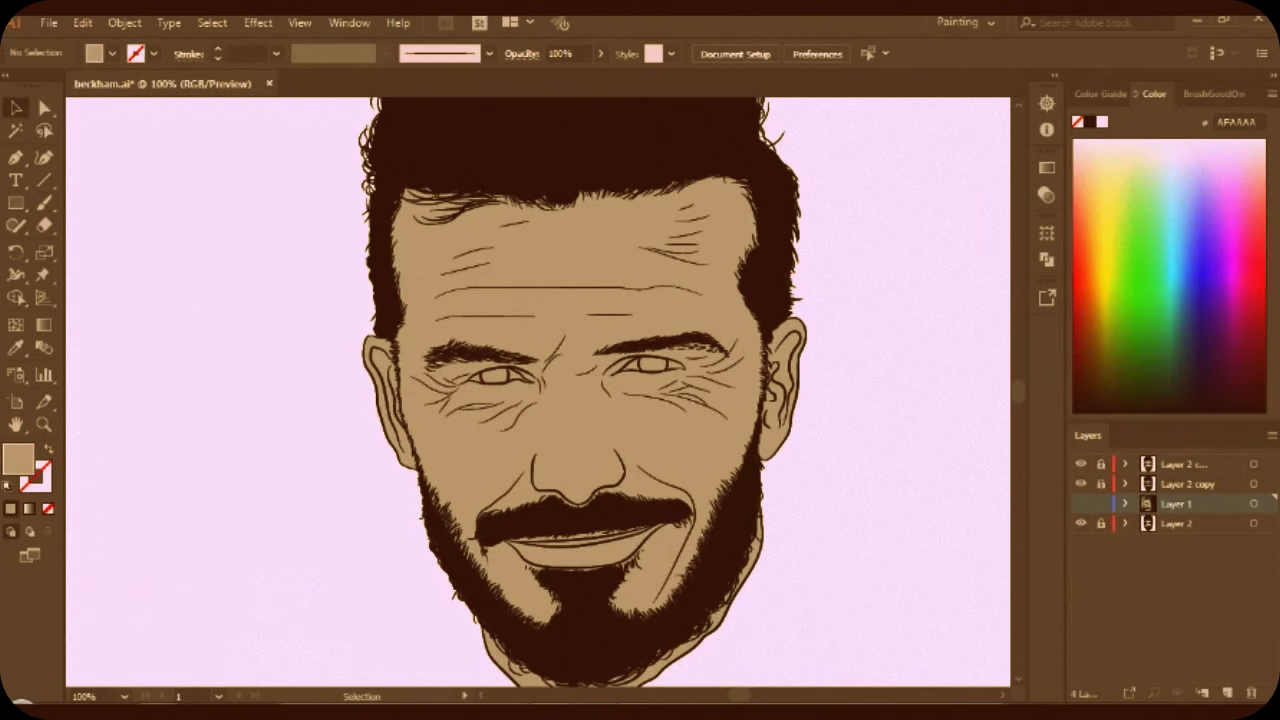
Show the reference photo layer again, shrink the photo and move it right of the face.
left_click(1080, 503)
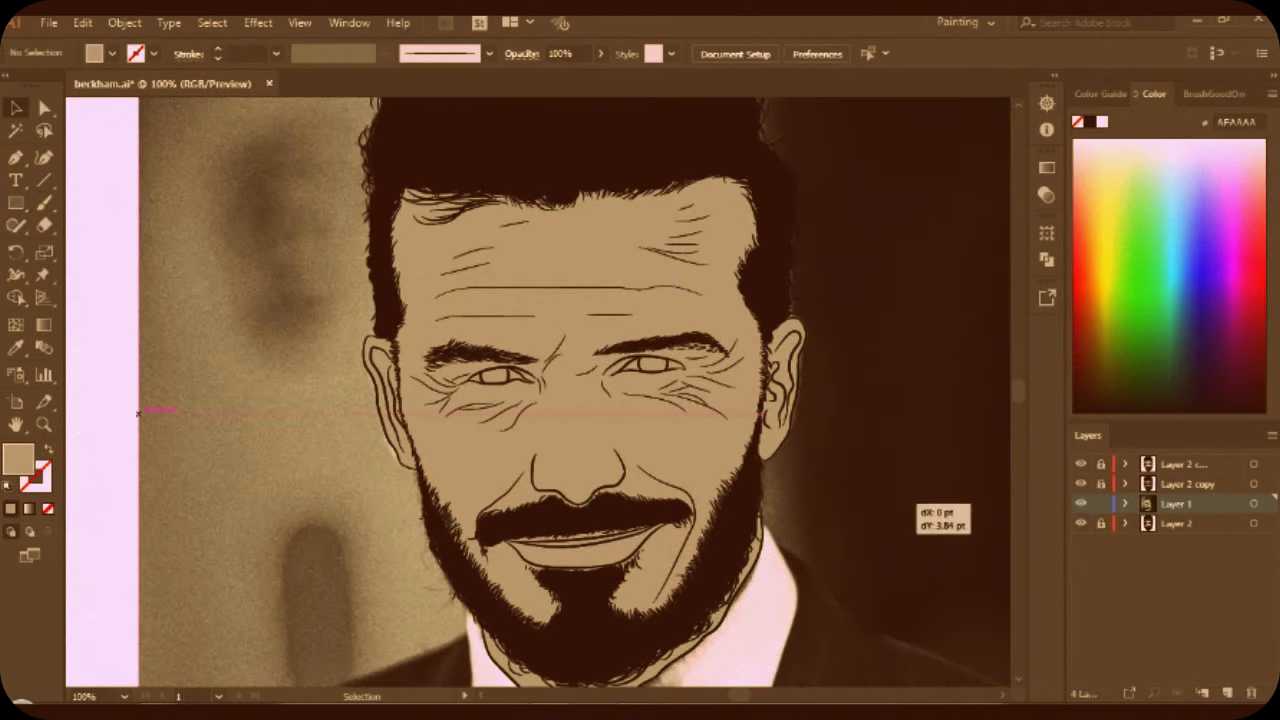
key("ctrl+minus")
key("ctrl+minus")
key("ctrl+minus")
left_click_drag(543, 306, 806, 543)
mouse_move(848, 585)
left_mouse_down()
mouse_move(845, 426)
mouse_move(848, 452)
left_mouse_up()
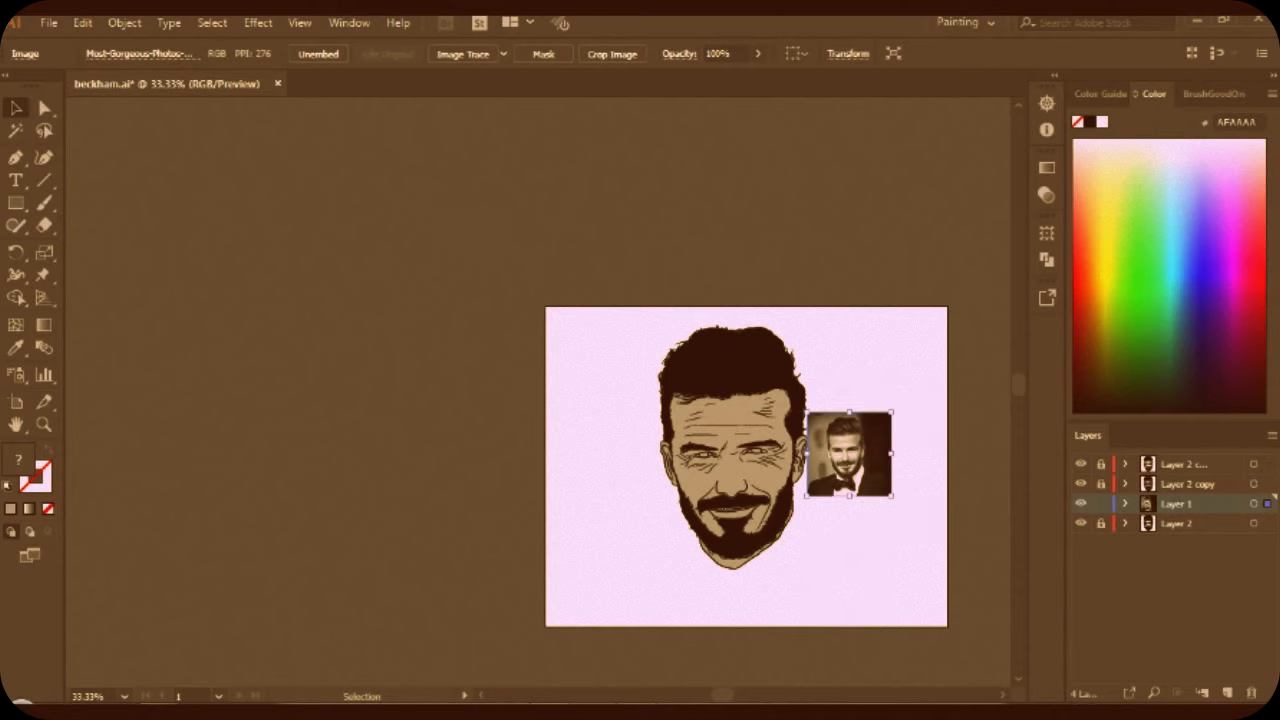
key("ctrl+shift+a")
key("ctrl+plus")
key("ctrl+plus")
key("ctrl+plus")
scroll(860, 330, "down", 2)
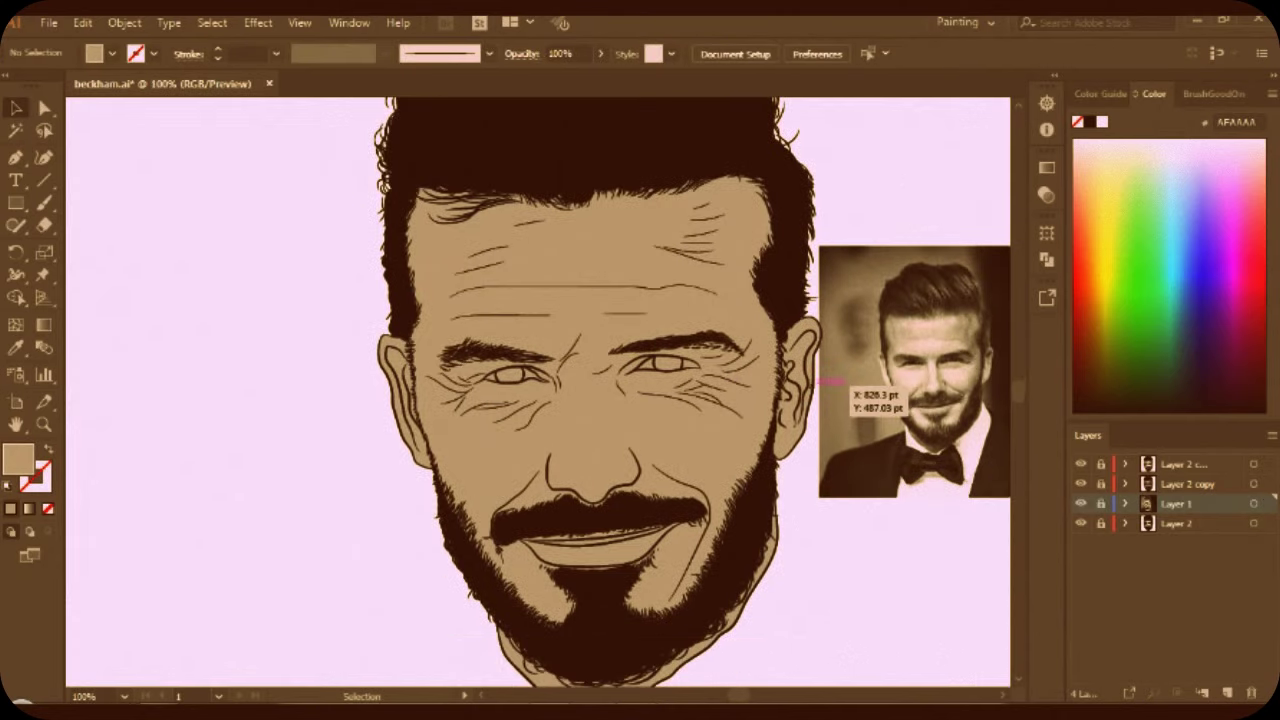
Fill both pupils black inside the face group and add a new layer.
double_click(668, 364)
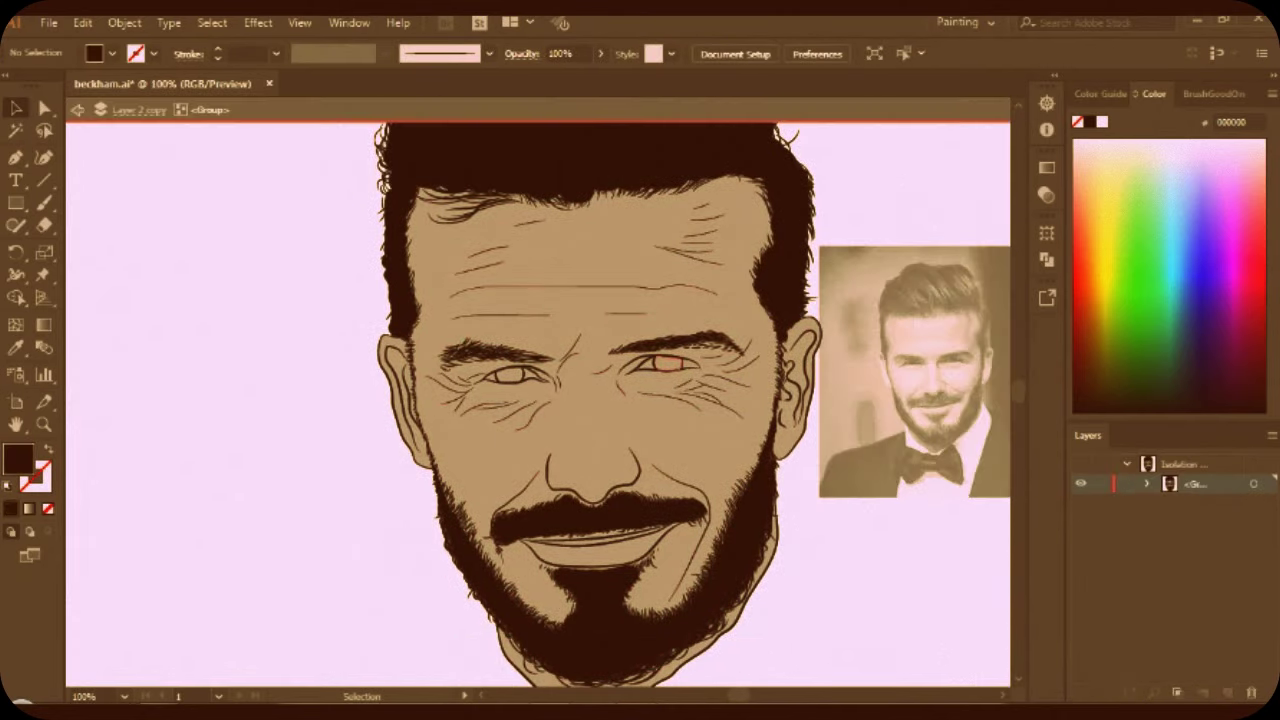
left_click(665, 364)
left_click(508, 375)
key("Escape")
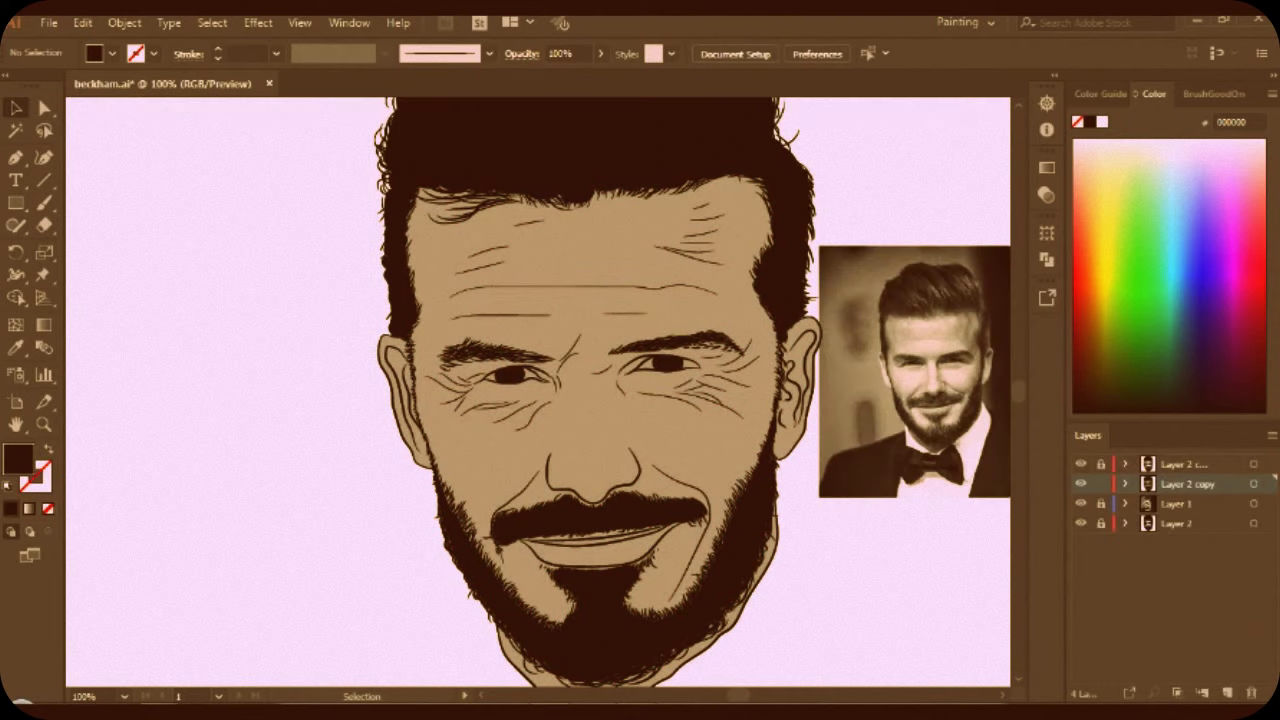
key("ctrl+plus")
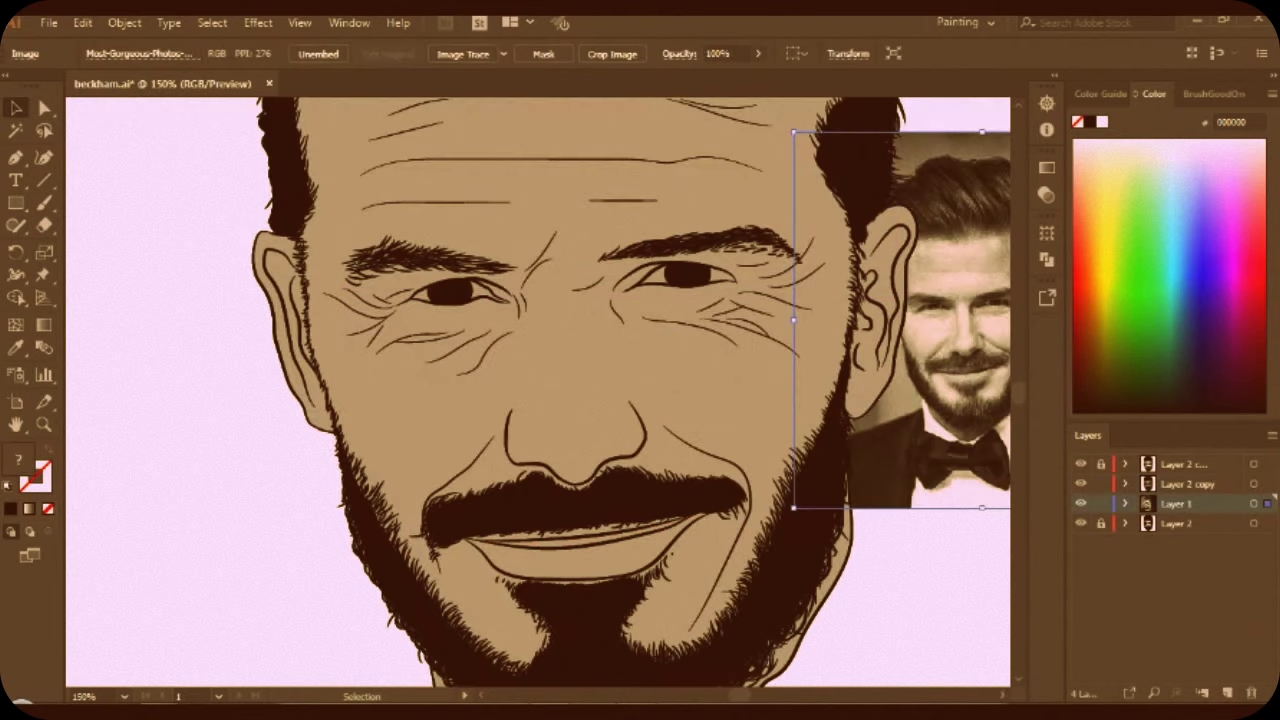
left_click(1227, 692)
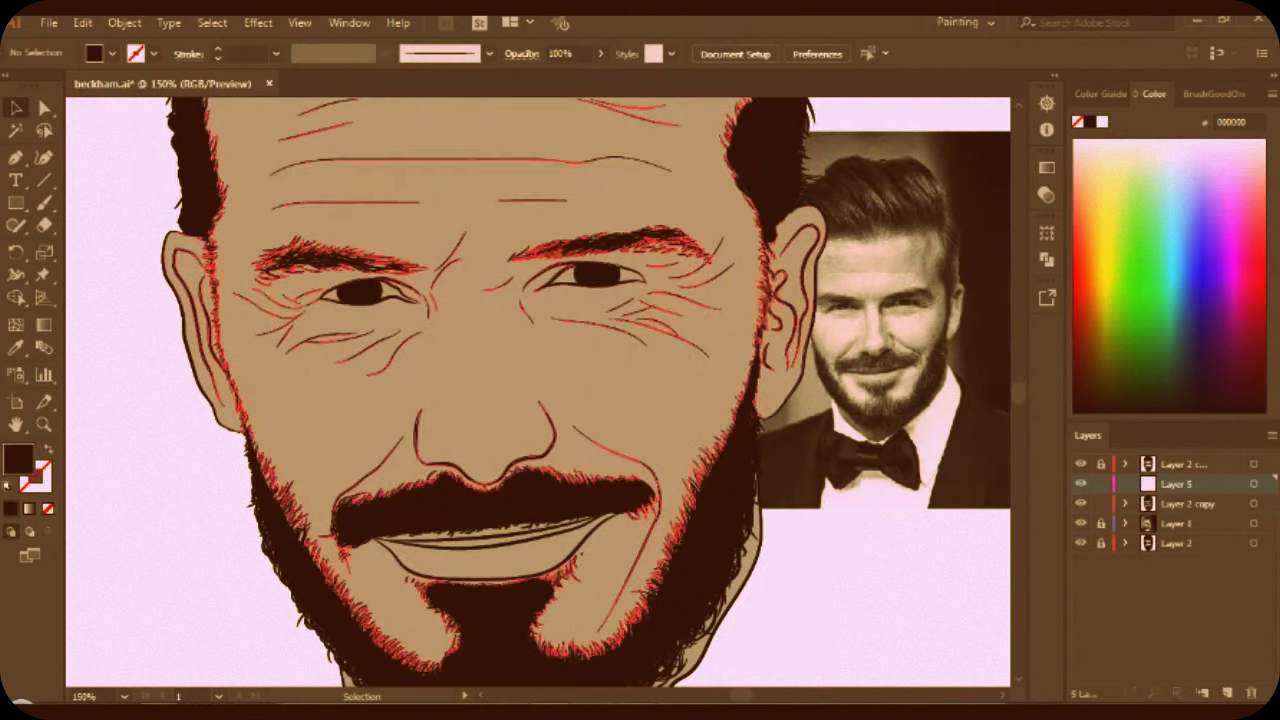
Sample a dark colour from the artwork and return to the Paintbrush, leaving the brush definition unchanged.
key("i")
double_click(35, 476)
key("Return")
key("b")
left_click(492, 53)
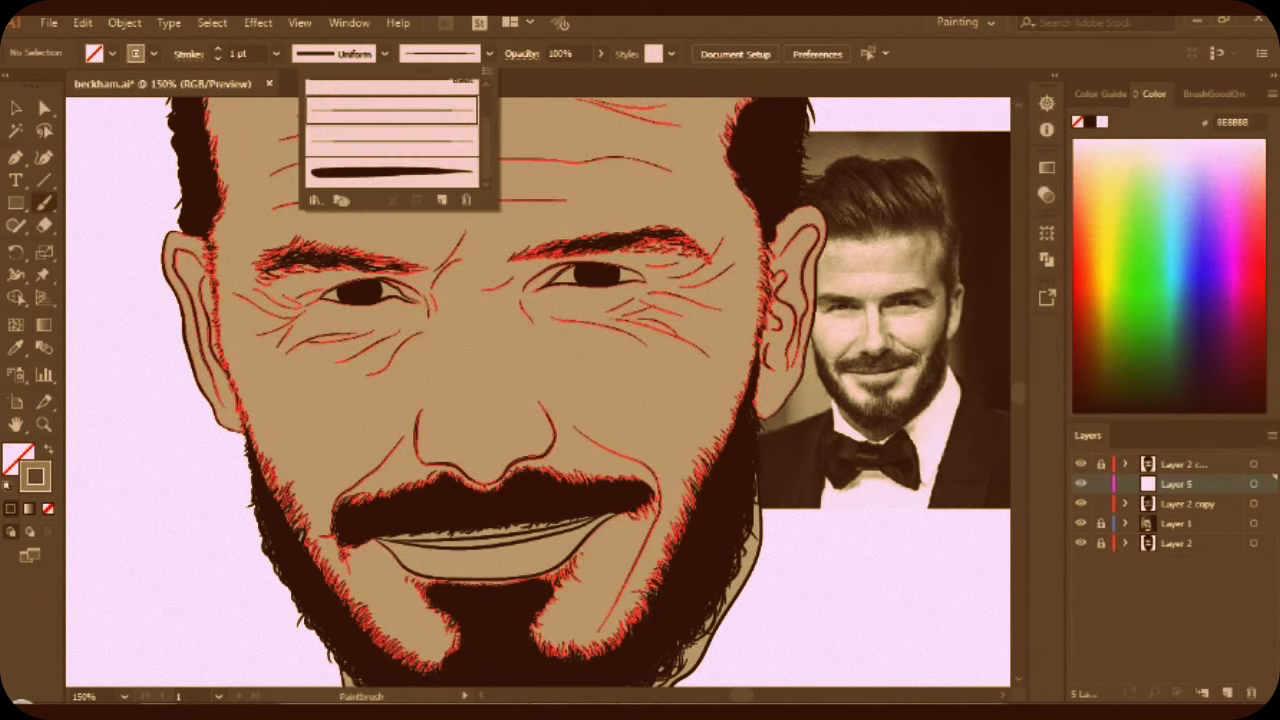
left_click(492, 53)
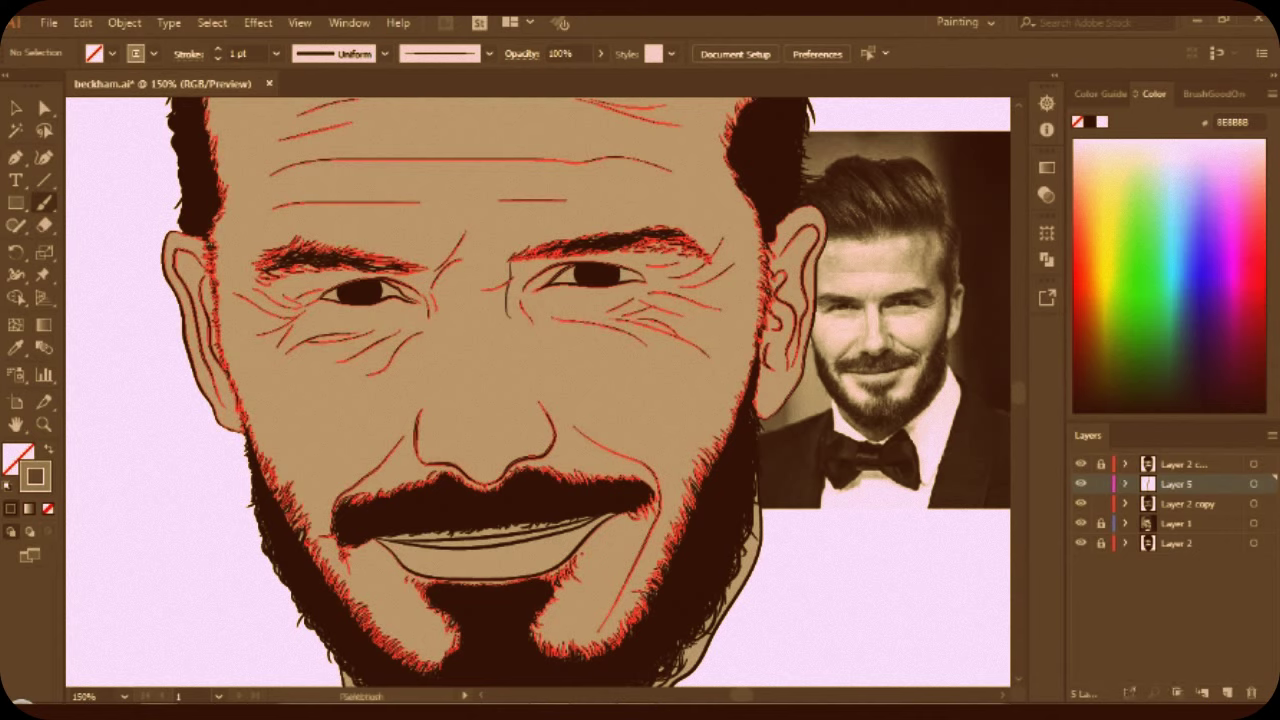
Paint thick dark strokes over the top, middle and lower crescent beside the right-hand eye.
left_click_drag(510, 260, 520, 324)
scroll(515, 262, "up", 2)
mouse_move(510, 255)
left_mouse_down()
mouse_move(525, 360)
mouse_move(500, 332)
left_mouse_up()
left_click_drag(522, 254, 500, 274)
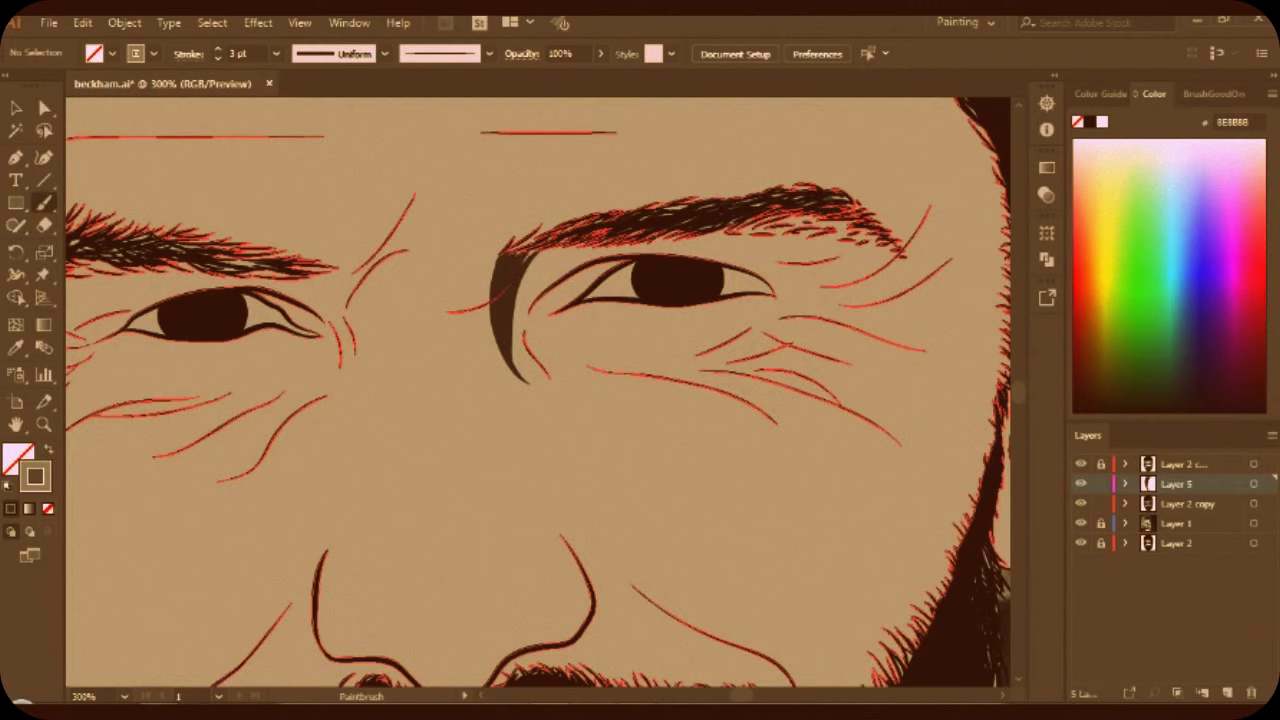
left_click_drag(515, 336, 525, 380)
scroll(520, 360, "down", 2)
Fill the light gaps between the right eye's lid line and iris with dark strokes.
scroll(520, 360, "up", 1)
scroll(585, 340, "up", 1)
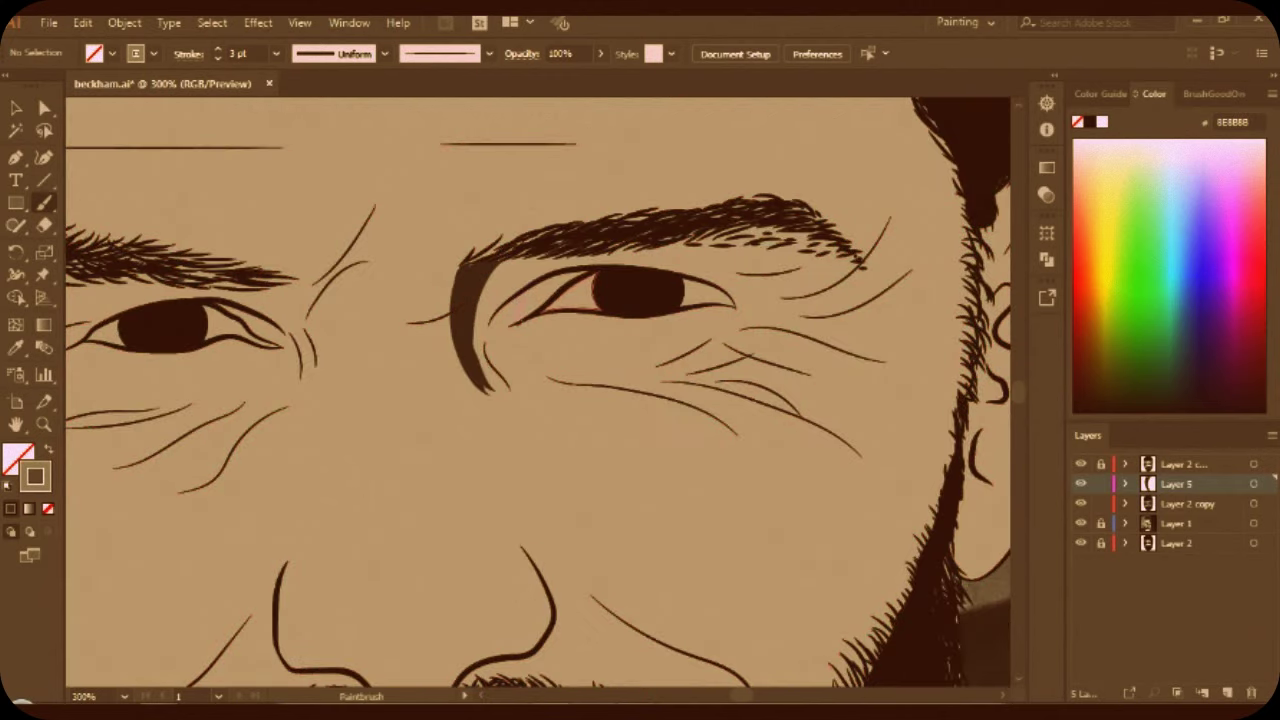
scroll(560, 275, "up", 4)
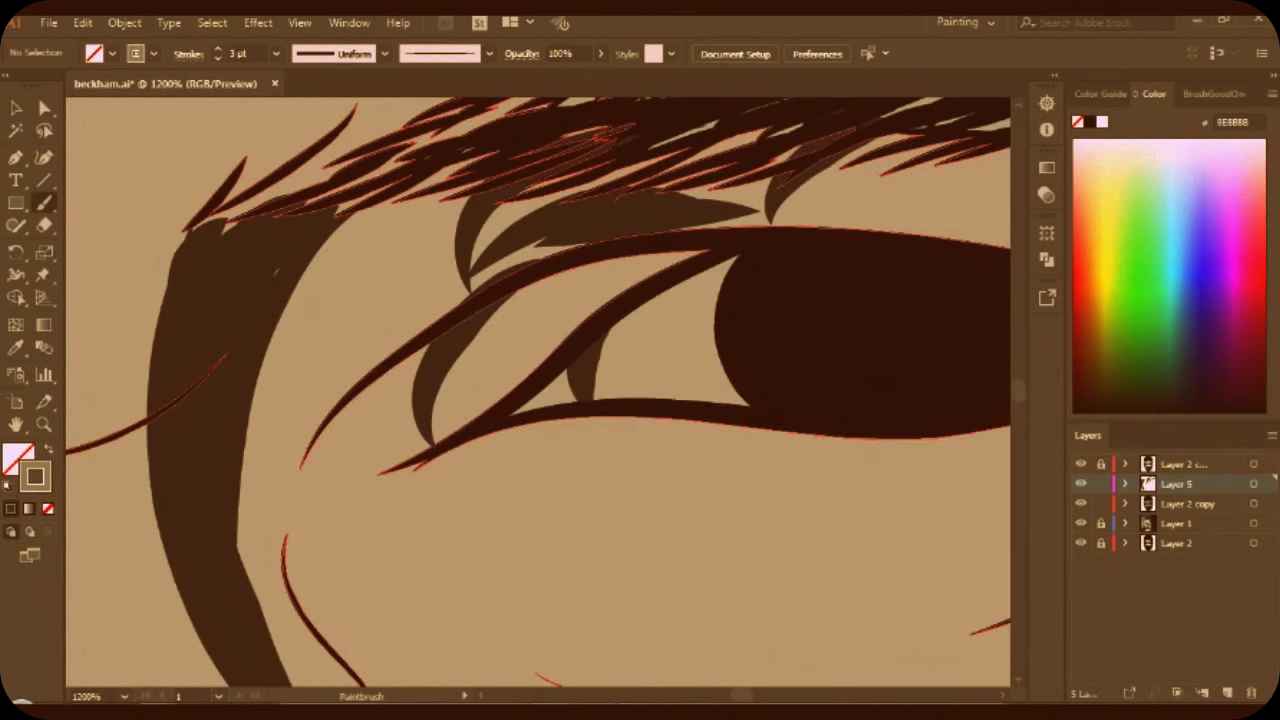
mouse_move(555, 395)
left_mouse_down()
mouse_move(522, 410)
mouse_move(495, 356)
mouse_move(690, 255)
left_mouse_up()
mouse_move(436, 440)
left_mouse_down()
mouse_move(600, 270)
mouse_move(650, 262)
left_mouse_up()
left_click_drag(580, 190, 675, 155)
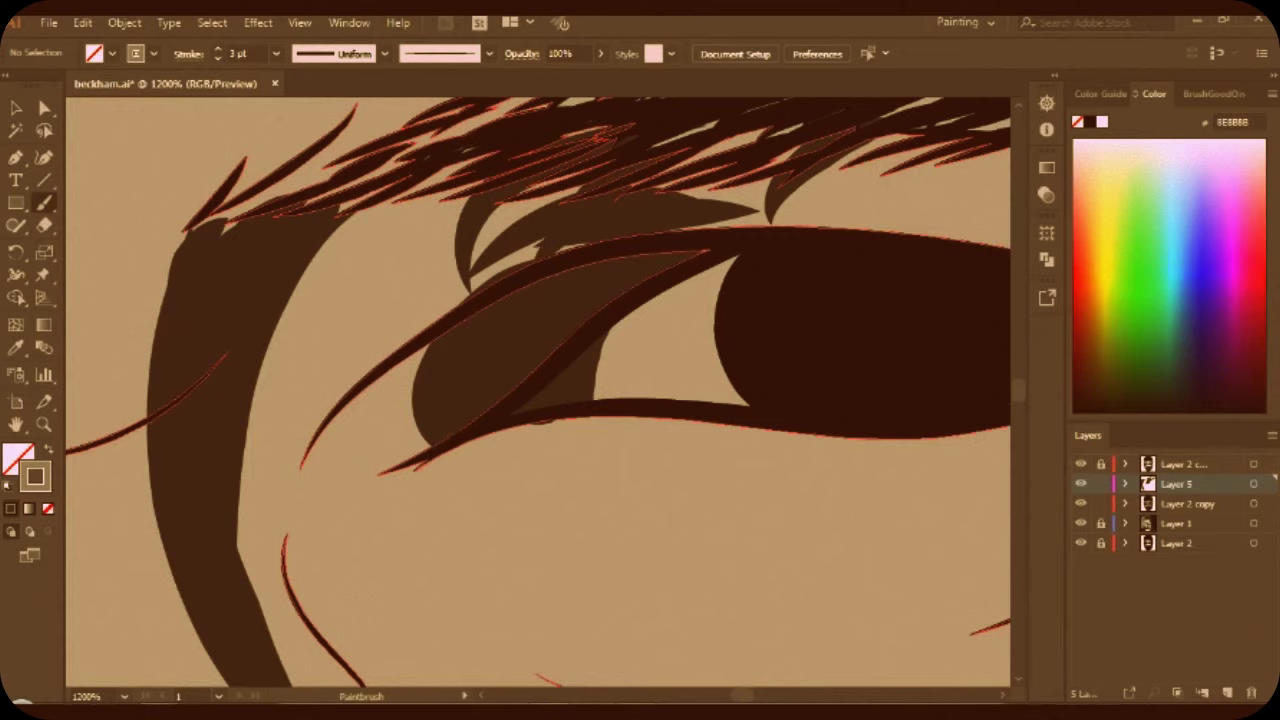
Cover the remaining brow hair and upper-lid gaps with dark strokes, then select all and save.
left_click_drag(768, 228, 785, 150)
mouse_move(686, 200)
left_mouse_down()
mouse_move(752, 222)
mouse_move(748, 134)
left_mouse_up()
left_click_drag(520, 206, 472, 290)
mouse_move(428, 440)
left_mouse_down()
mouse_move(560, 262)
mouse_move(505, 268)
left_mouse_up()
mouse_move(576, 174)
left_mouse_down()
mouse_move(536, 188)
mouse_move(566, 196)
left_mouse_up()
left_click_drag(764, 130, 728, 150)
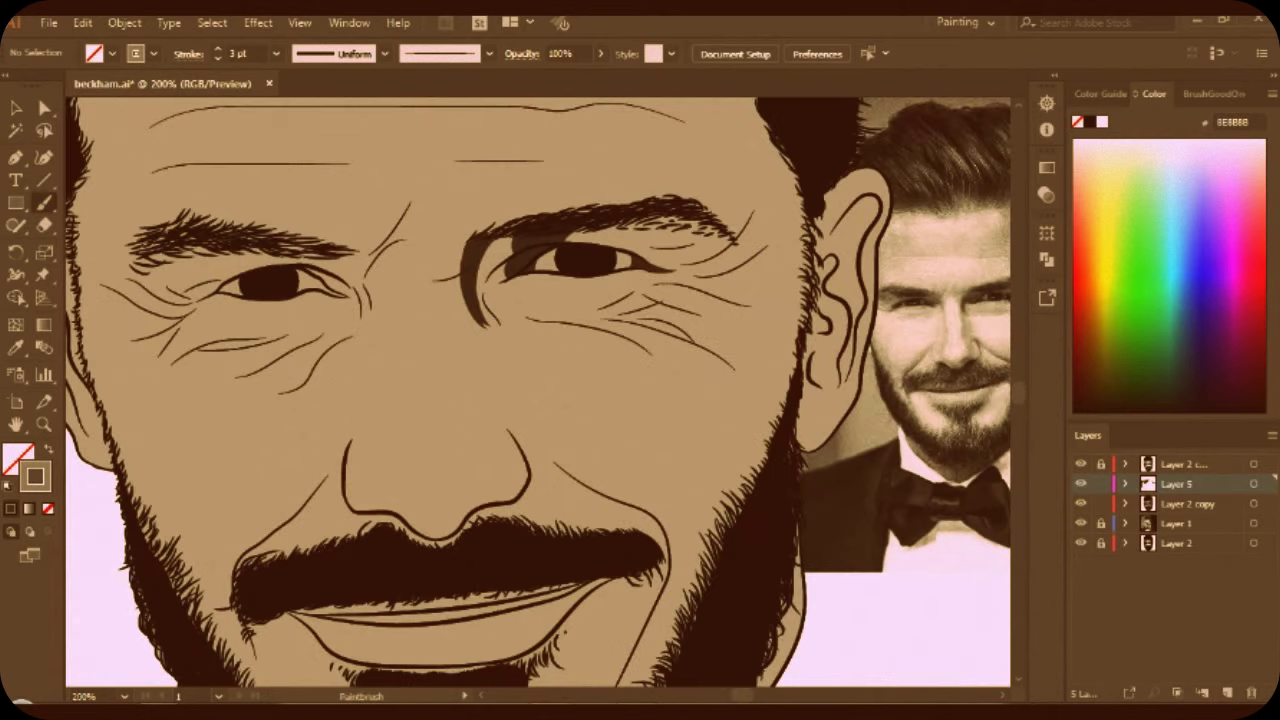
key("ctrl+a")
key("ctrl+s")
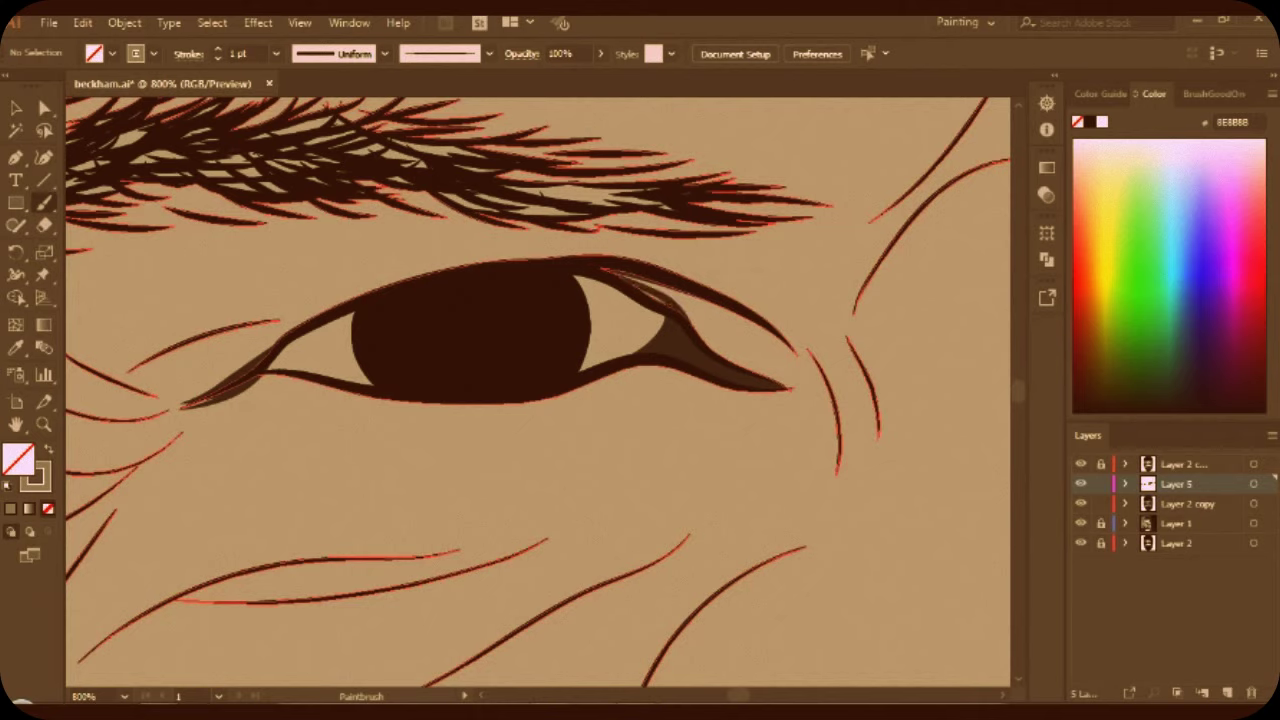
Paint strokes near the upper eyelid, then build up 3 pt dark strokes between brow and lid.
left_click_drag(600, 222, 672, 268)
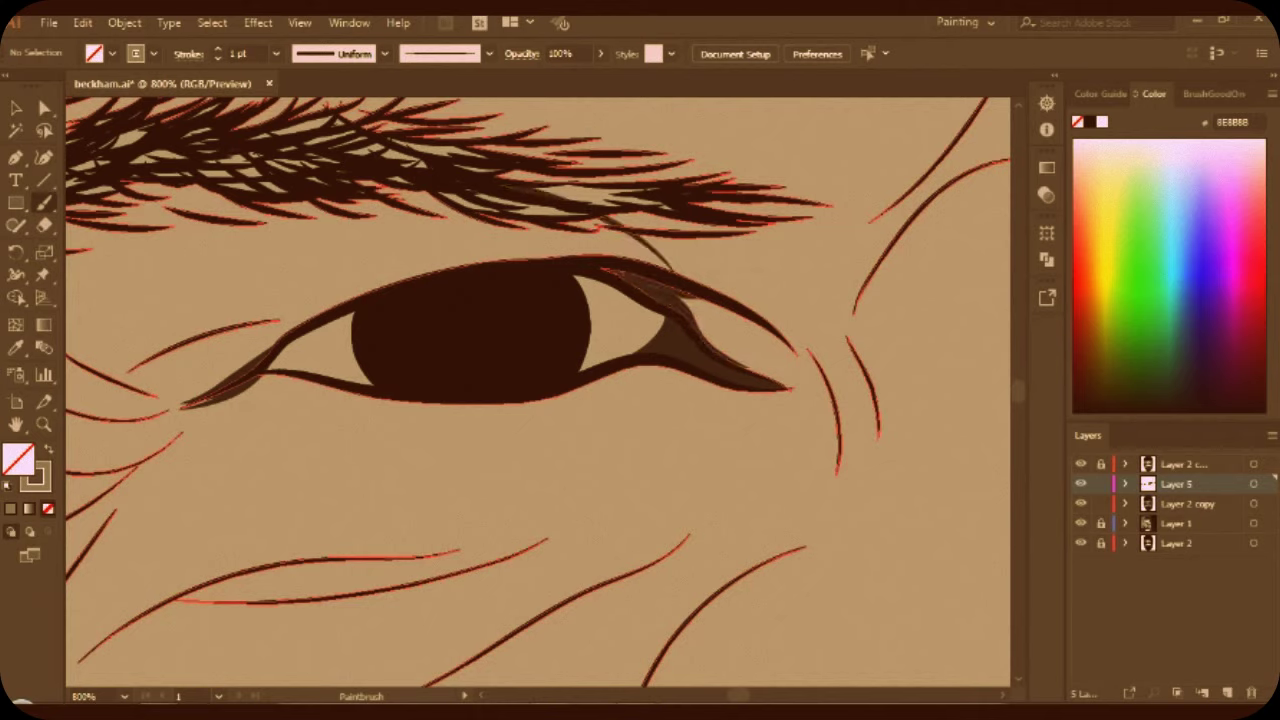
left_click_drag(432, 192, 486, 262)
left_click(275, 53)
left_click(310, 198)
mouse_move(514, 204)
left_mouse_down()
mouse_move(596, 230)
mouse_move(552, 248)
mouse_move(606, 248)
left_mouse_up()
mouse_move(494, 224)
left_mouse_down()
mouse_move(558, 254)
mouse_move(646, 256)
left_mouse_up()
Return to 1 pt and add thin strokes above the eye and along the lid corner.
left_click(275, 53)
left_click(300, 140)
left_click_drag(478, 260, 530, 253)
left_click(675, 258, "ctrl")
scroll(675, 258, "up", 3)
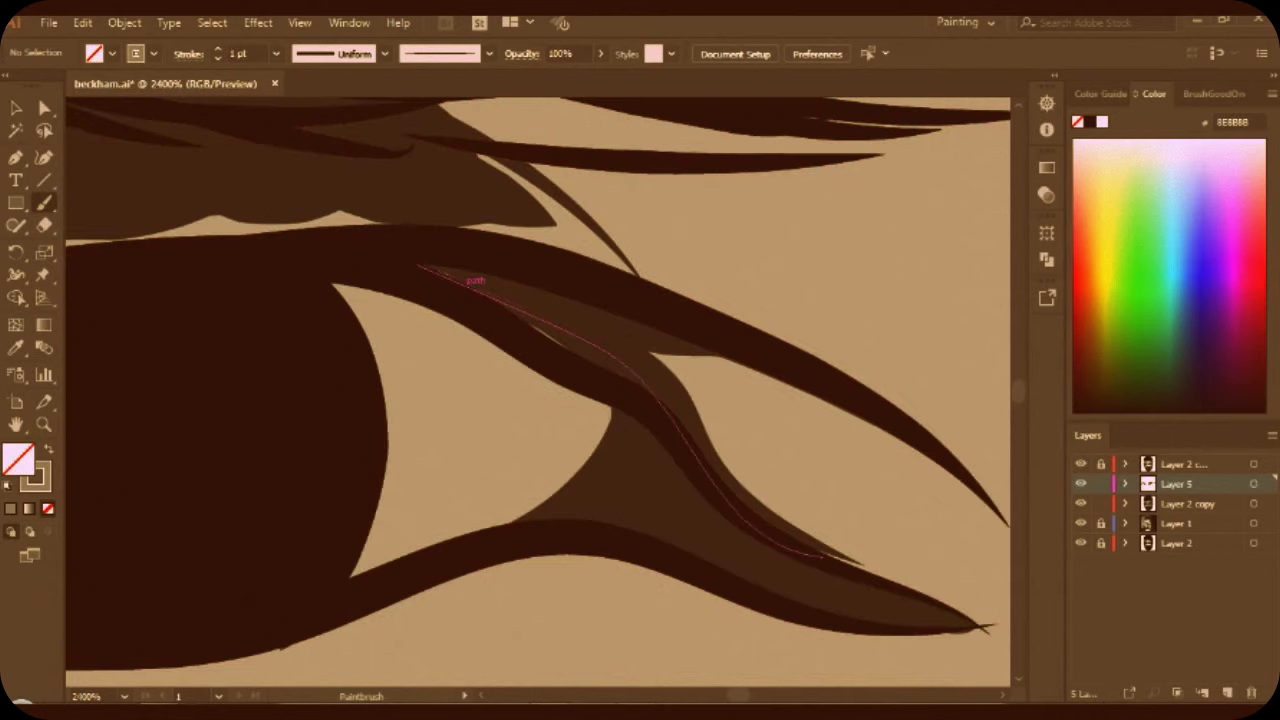
left_click_drag(508, 228, 630, 272)
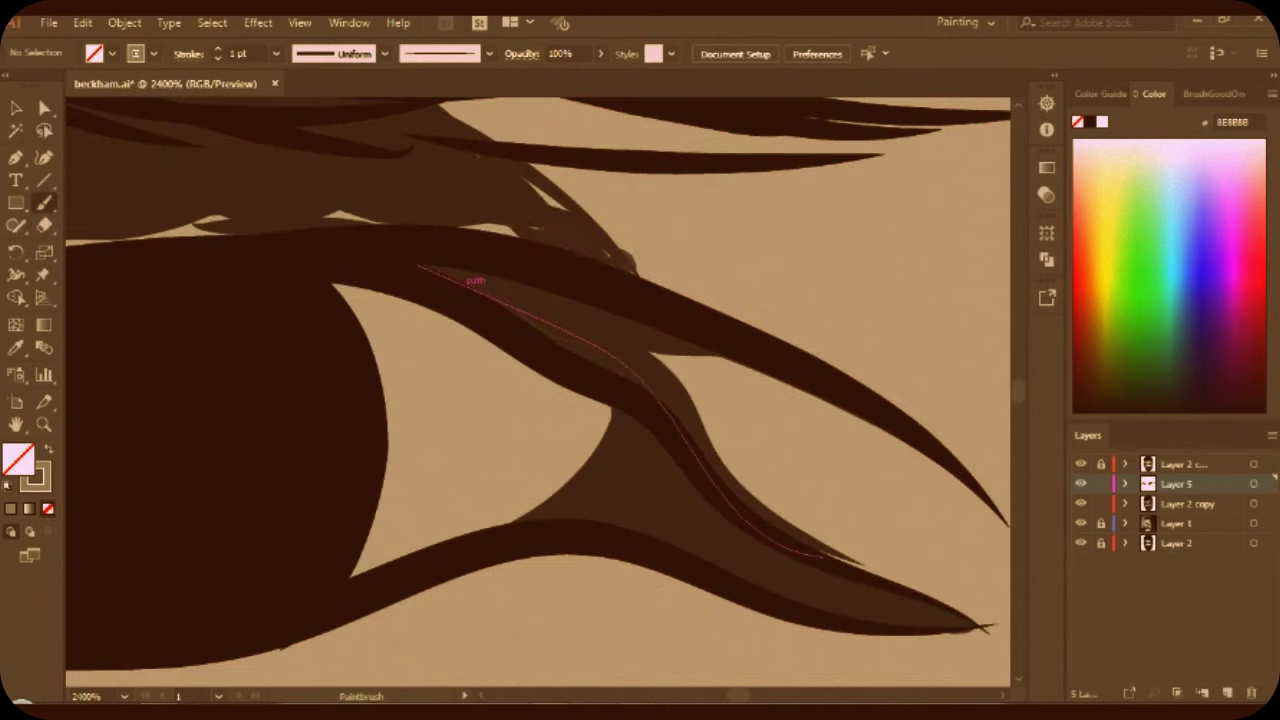
left_click_drag(340, 218, 640, 330)
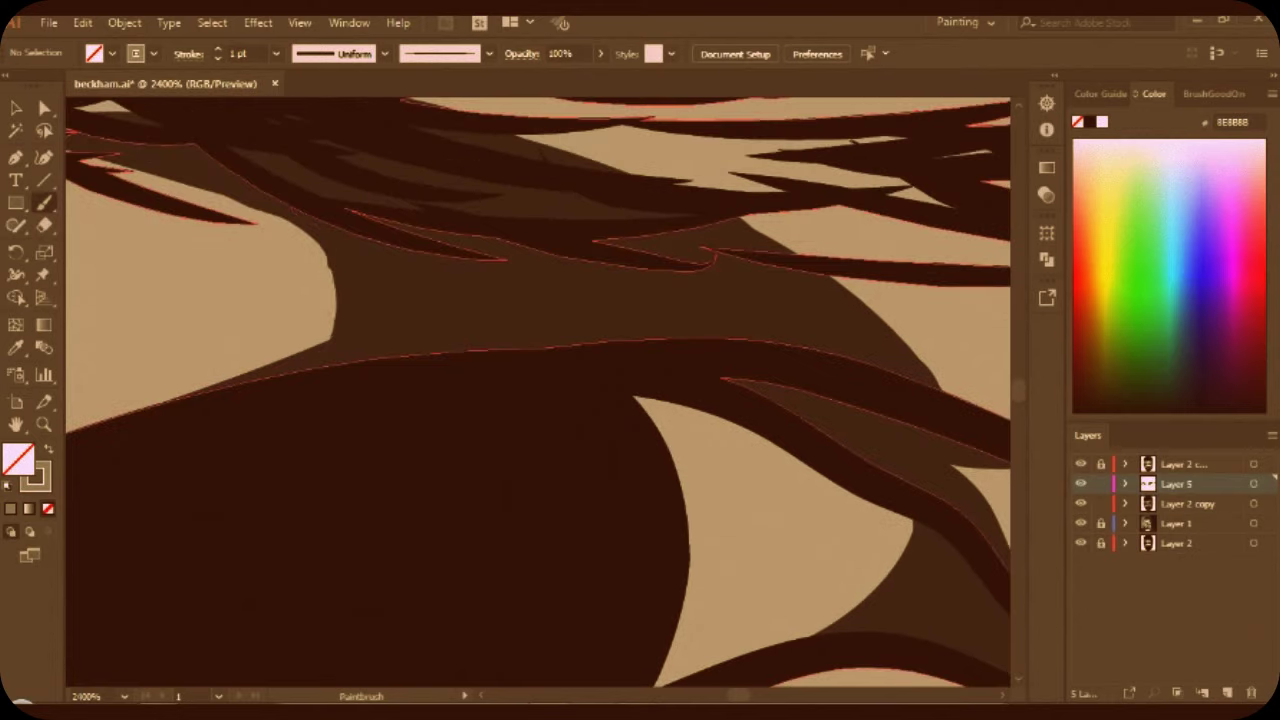
scroll(538, 392, "down", 10)
scroll(538, 392, "down", 2)
scroll(538, 392, "down", 2)
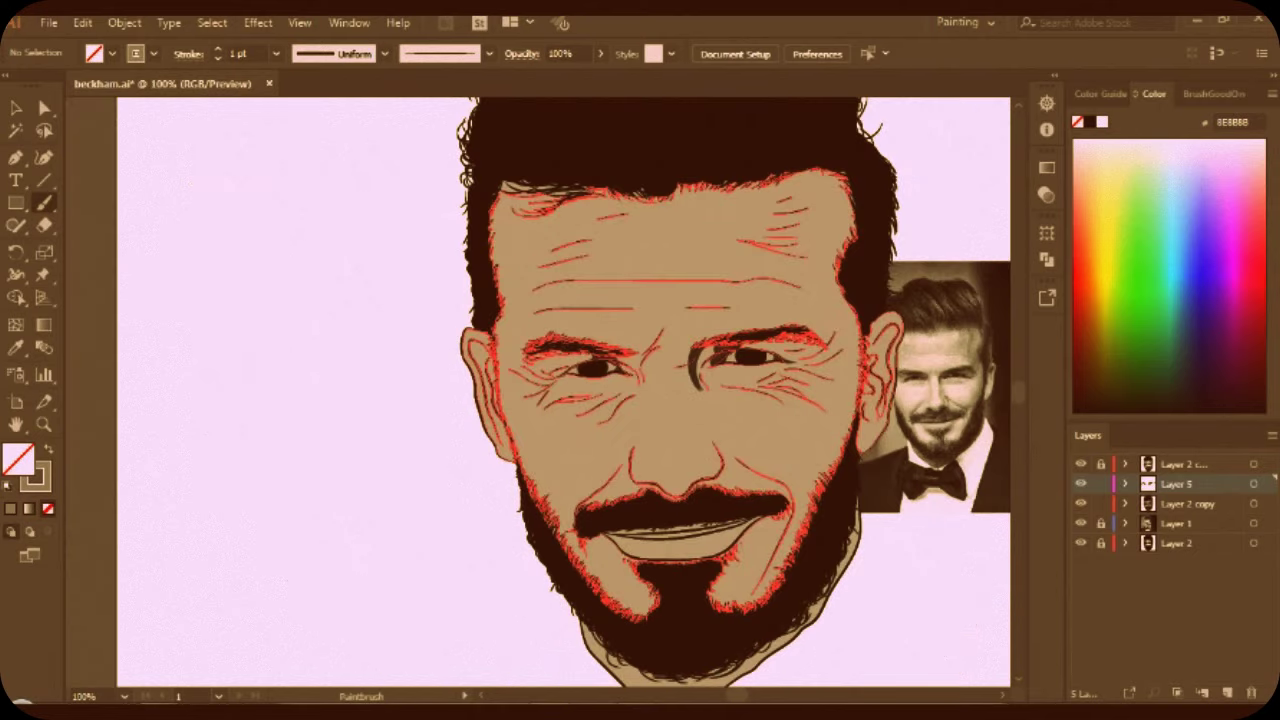
Set a lighter grey stroke colour and paint a short stroke by the inner eye corner.
scroll(538, 392, "up", 1)
scroll(538, 392, "right", 3)
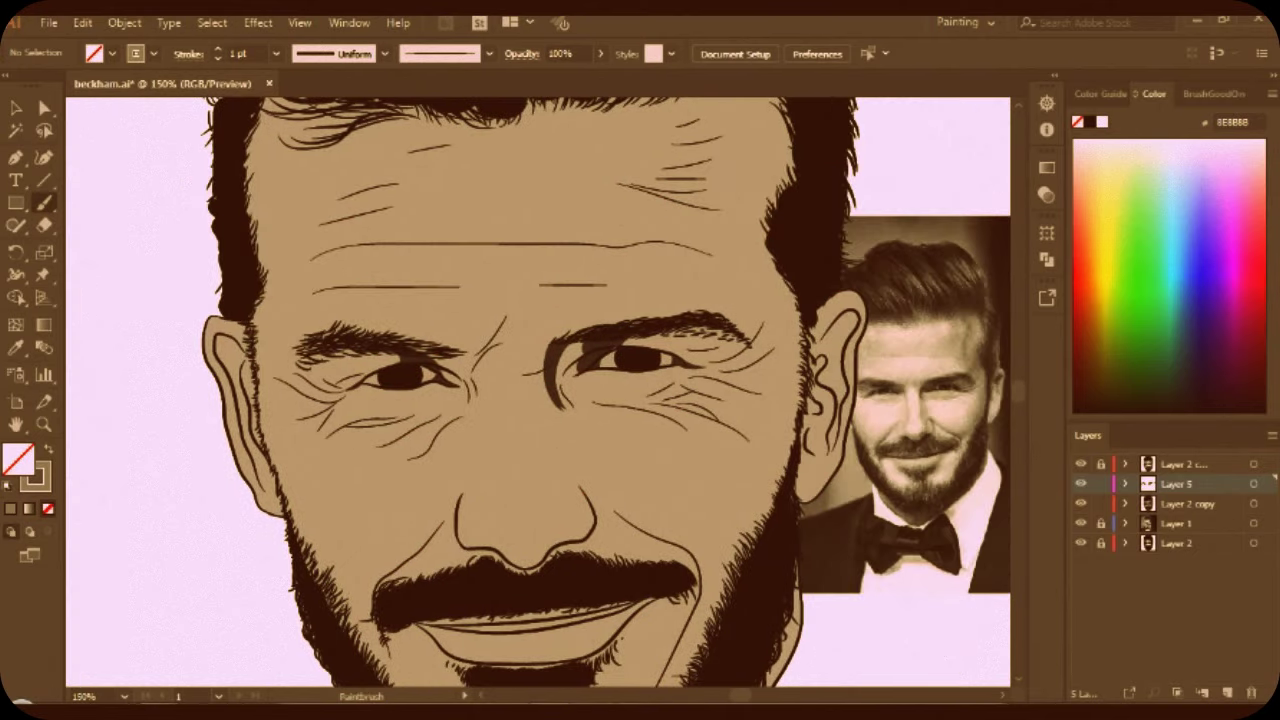
double_click(35, 477)
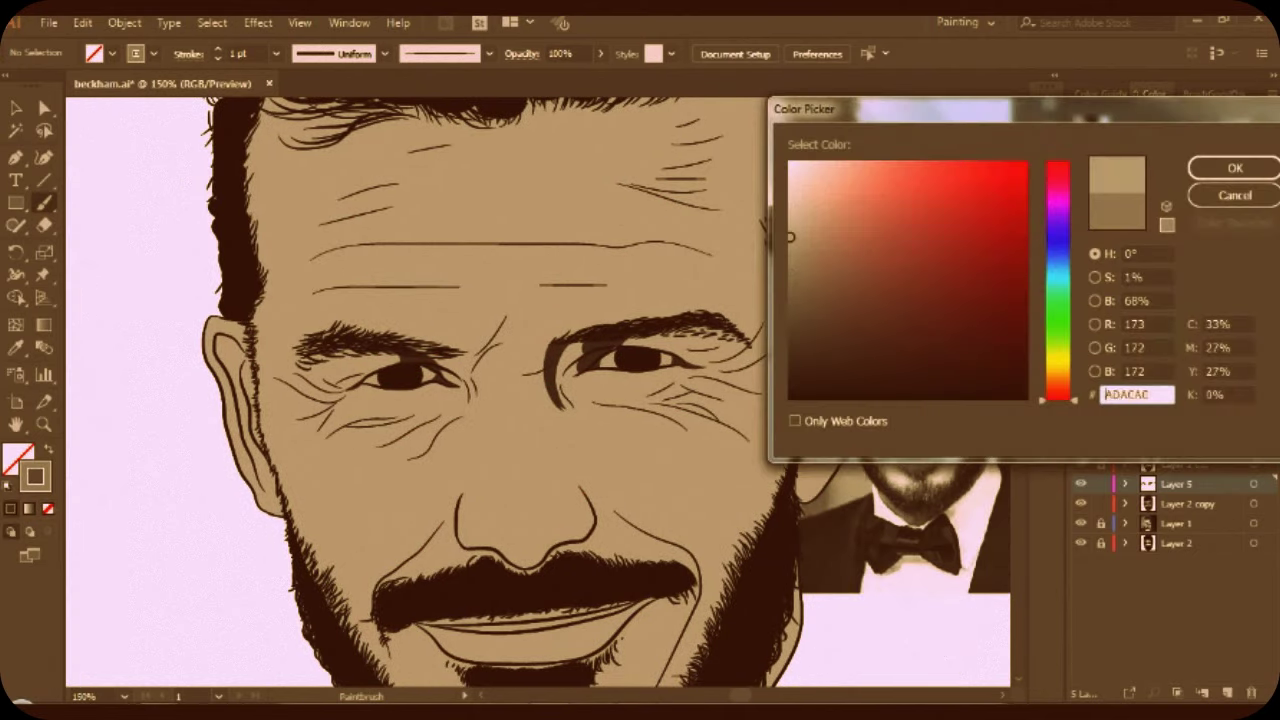
key("Return")
left_click_drag(450, 354, 466, 390)
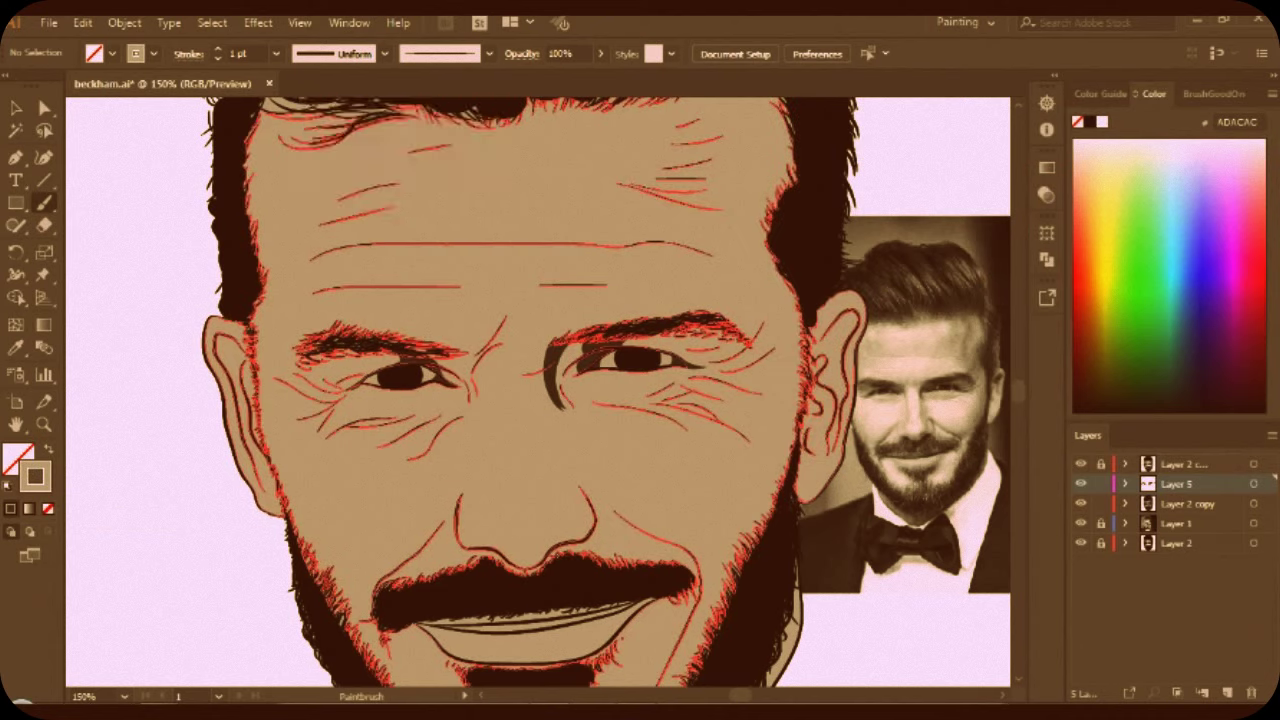
Zoom in on the eyes and set the stroke colour to pinkish ABA0A0.
key("ctrl+plus")
key("ctrl+plus")
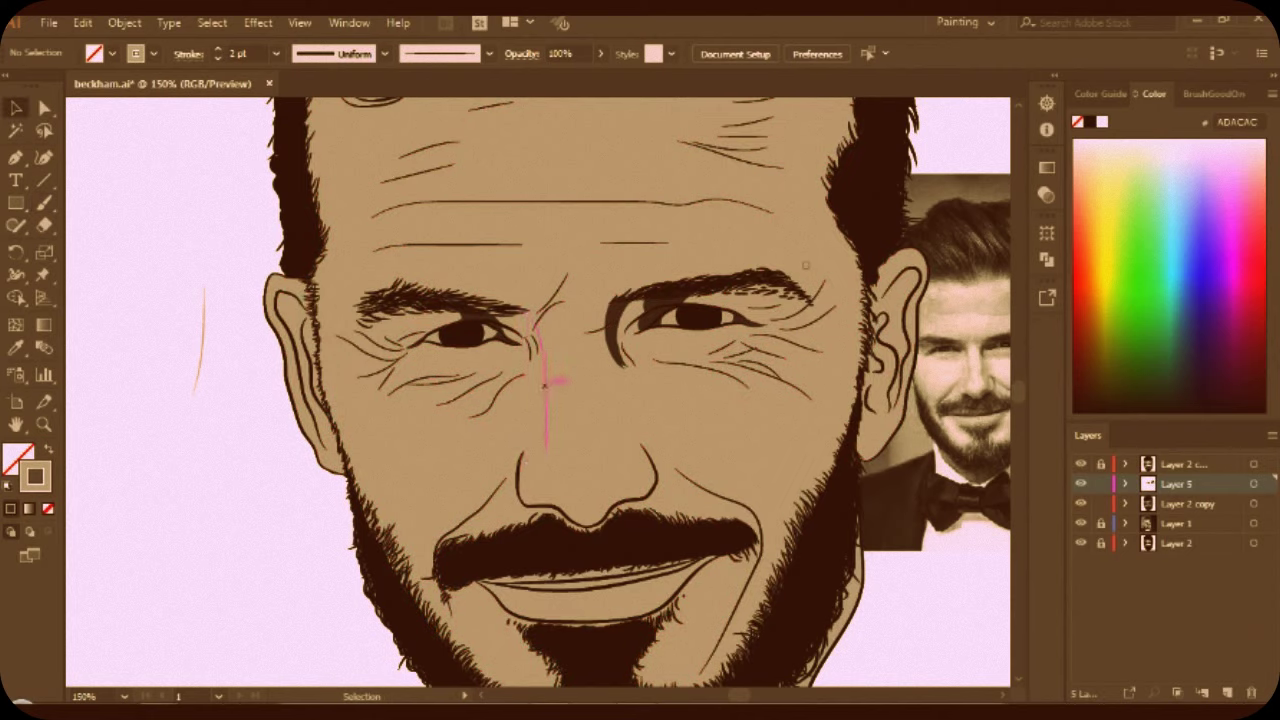
type("ABA0A0")
key("Return")
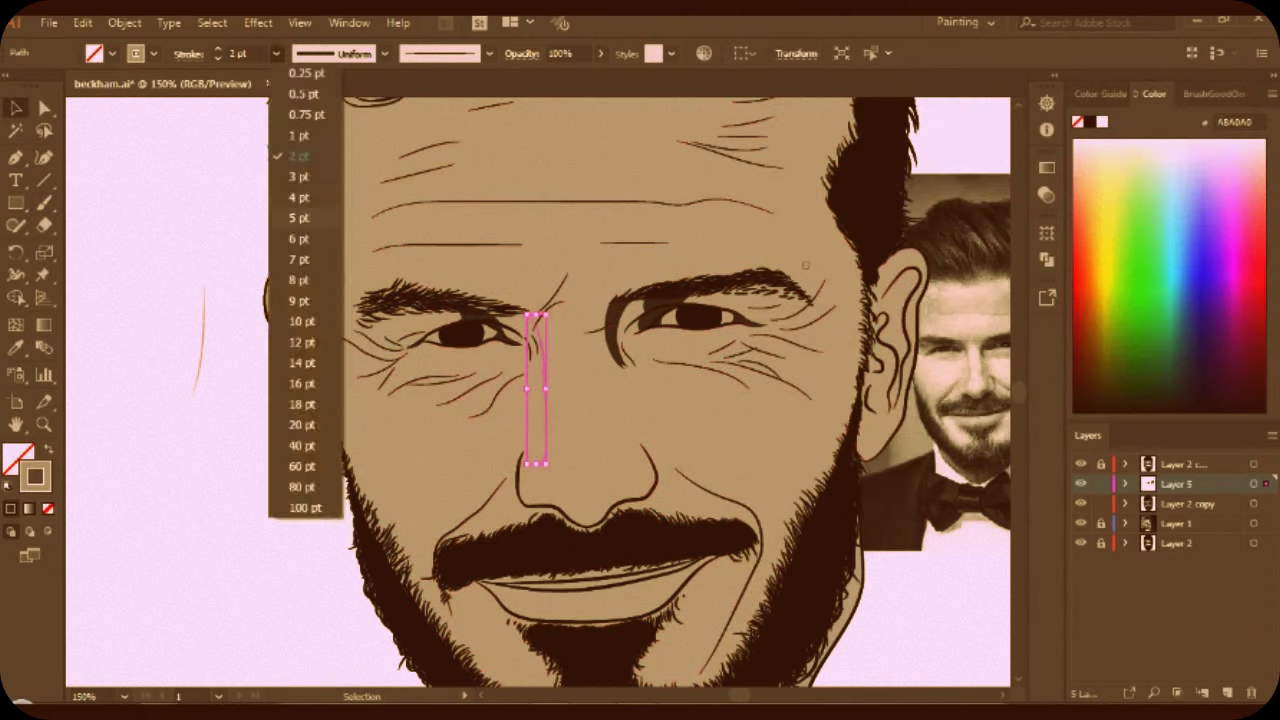
Move the reference photo to the left of the face and switch to a 3 pt Paintbrush.
left_click_drag(935, 360, 235, 387)
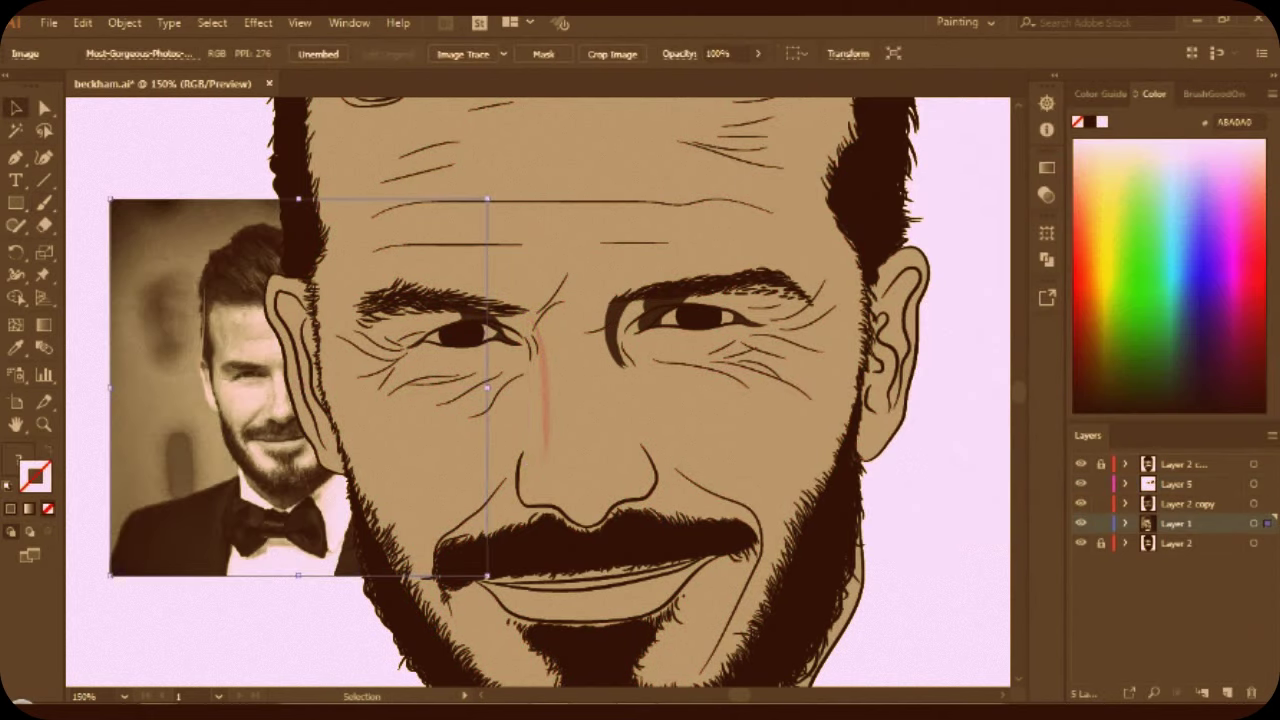
key("b")
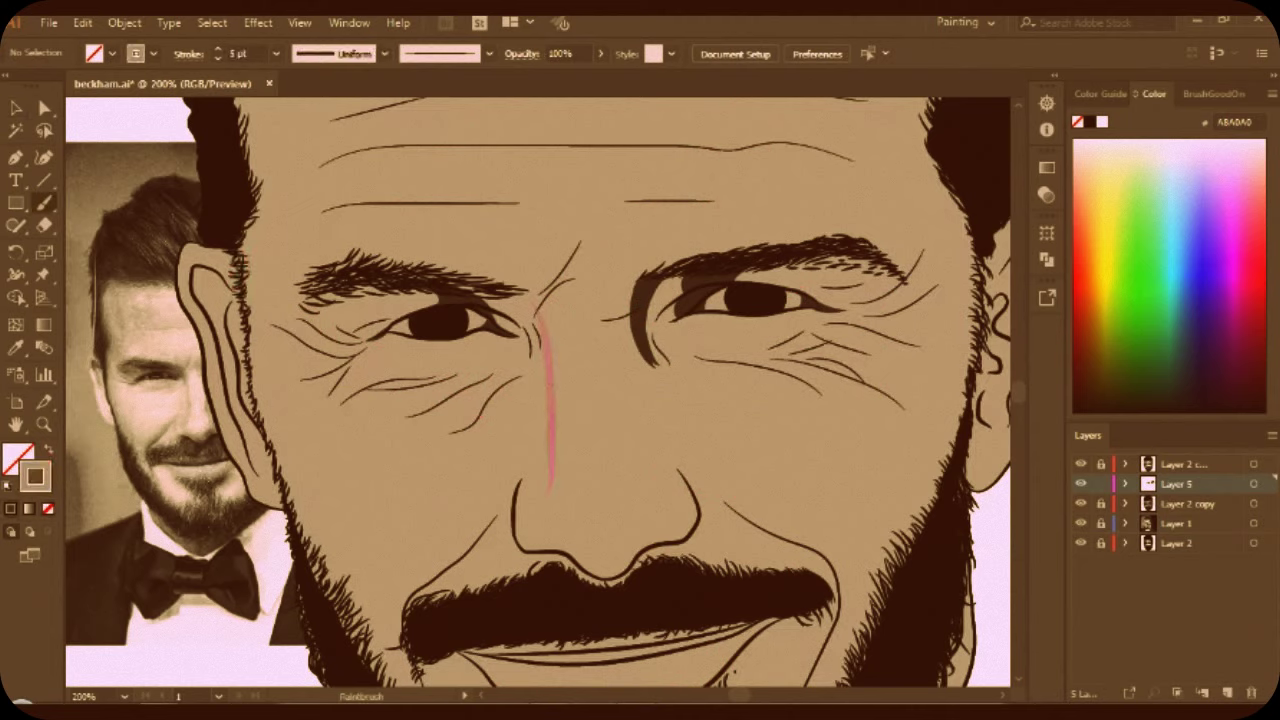
key("bracketright")
key("bracketright")
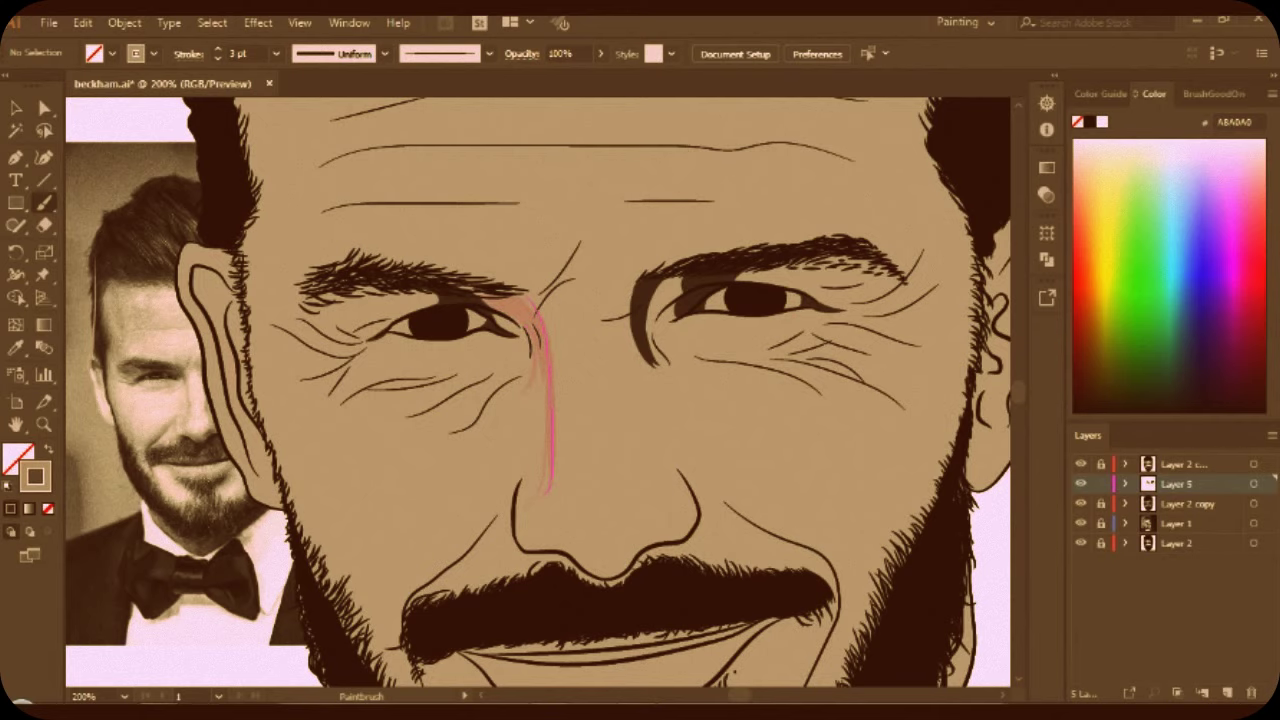
scroll(540, 470, "up", 2)
scroll(540, 390, "up", 1)
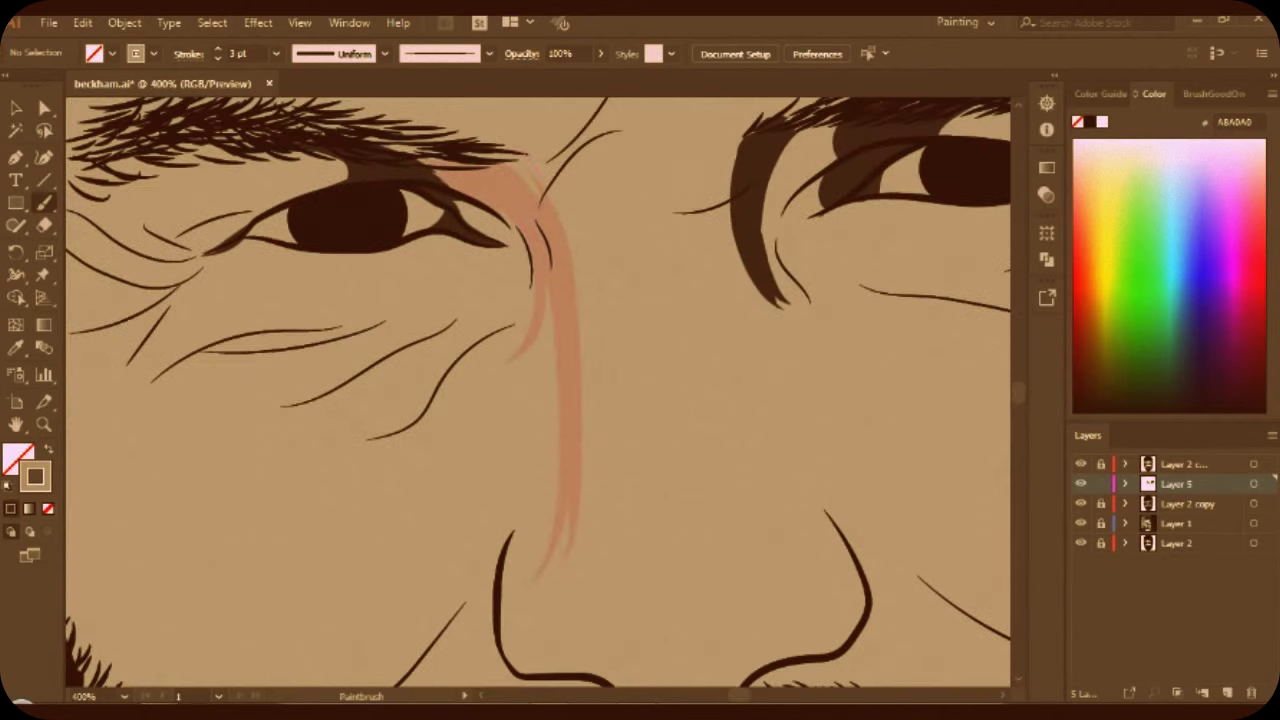
scroll(540, 390, "down", 2)
Paint a wide pink band down the nose bridge, undoing the last excess piece.
left_click_drag(548, 240, 548, 495)
left_click_drag(555, 380, 562, 492)
left_click_drag(548, 436, 534, 482)
left_click_drag(550, 388, 534, 500)
left_click_drag(538, 446, 528, 468)
left_click_drag(538, 418, 514, 526)
key("ctrl+z")
key("ctrl+z")
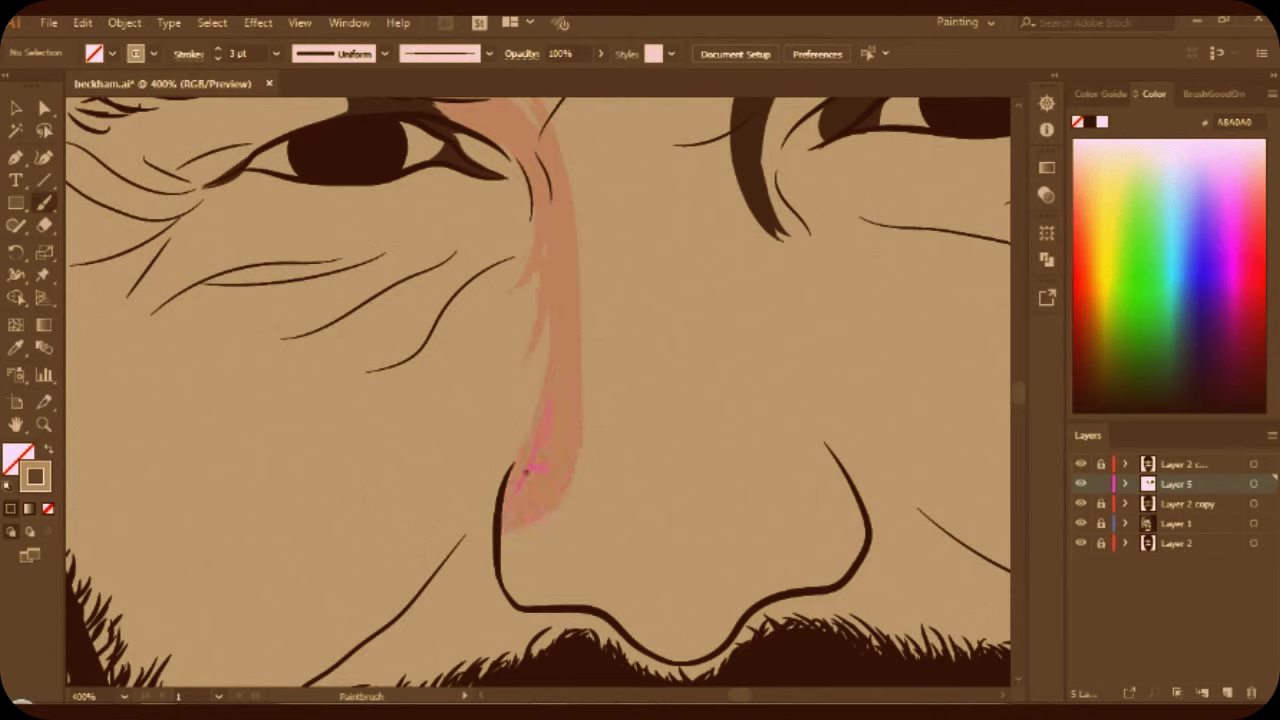
Add faint pink shading under the left-hand eye.
scroll(527, 470, "up", 1)
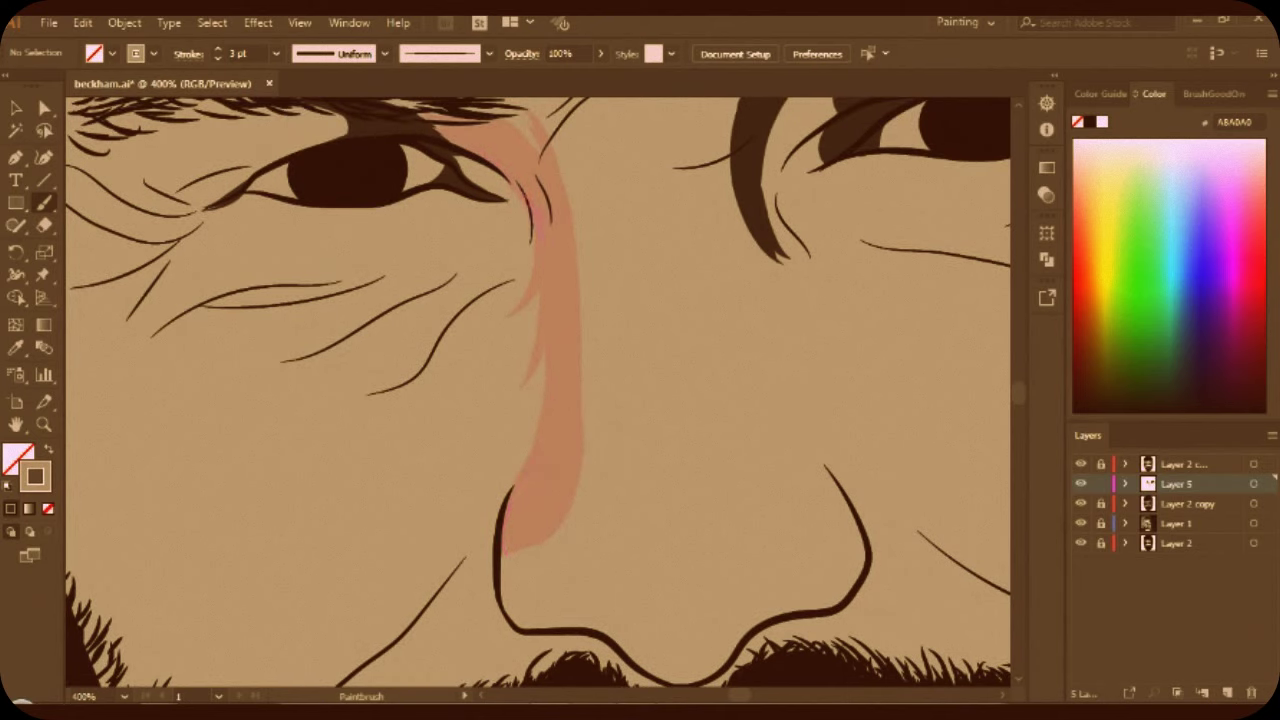
scroll(563, 226, "down", 2)
left_click_drag(396, 236, 486, 228)
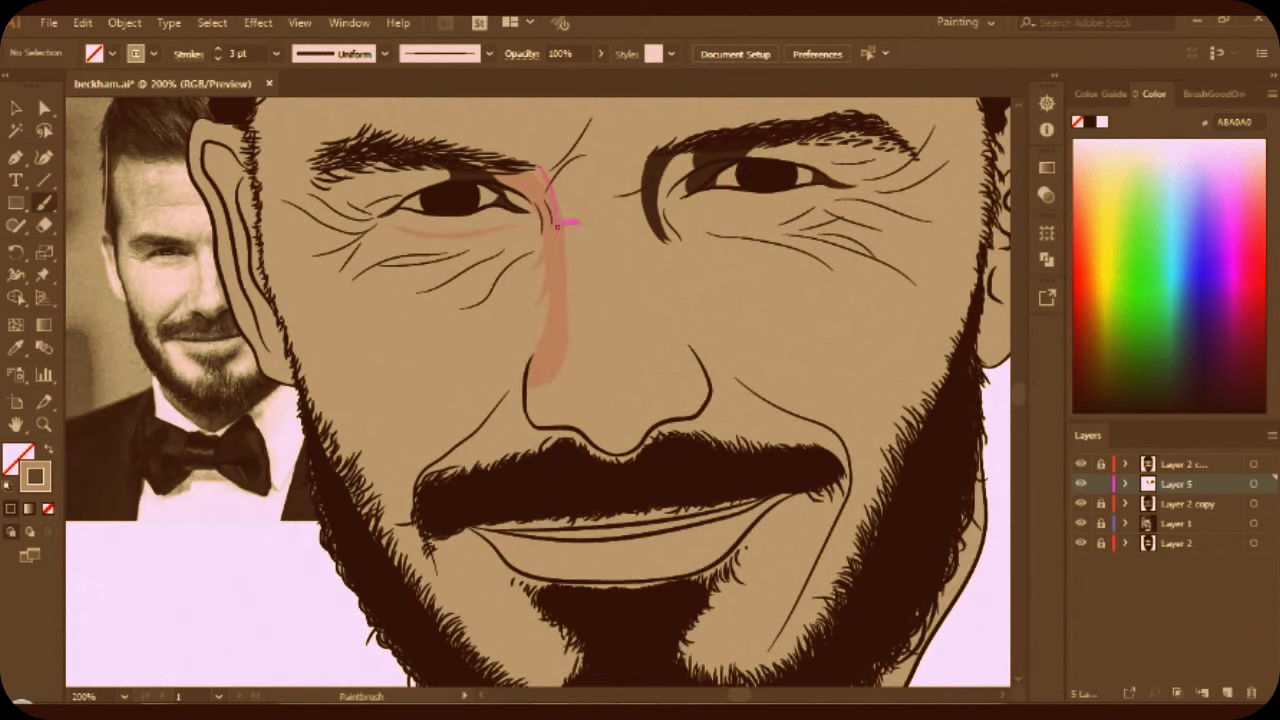
Paint a short 2 pt pink stroke under the left-hand eye.
left_click(276, 53)
left_click(295, 161)
left_click_drag(424, 244, 444, 241)
Return to 3 pt and paint pink shading above the left eye and below the eyebrow.
left_click(276, 53)
left_click(295, 178)
left_click_drag(376, 186, 432, 178)
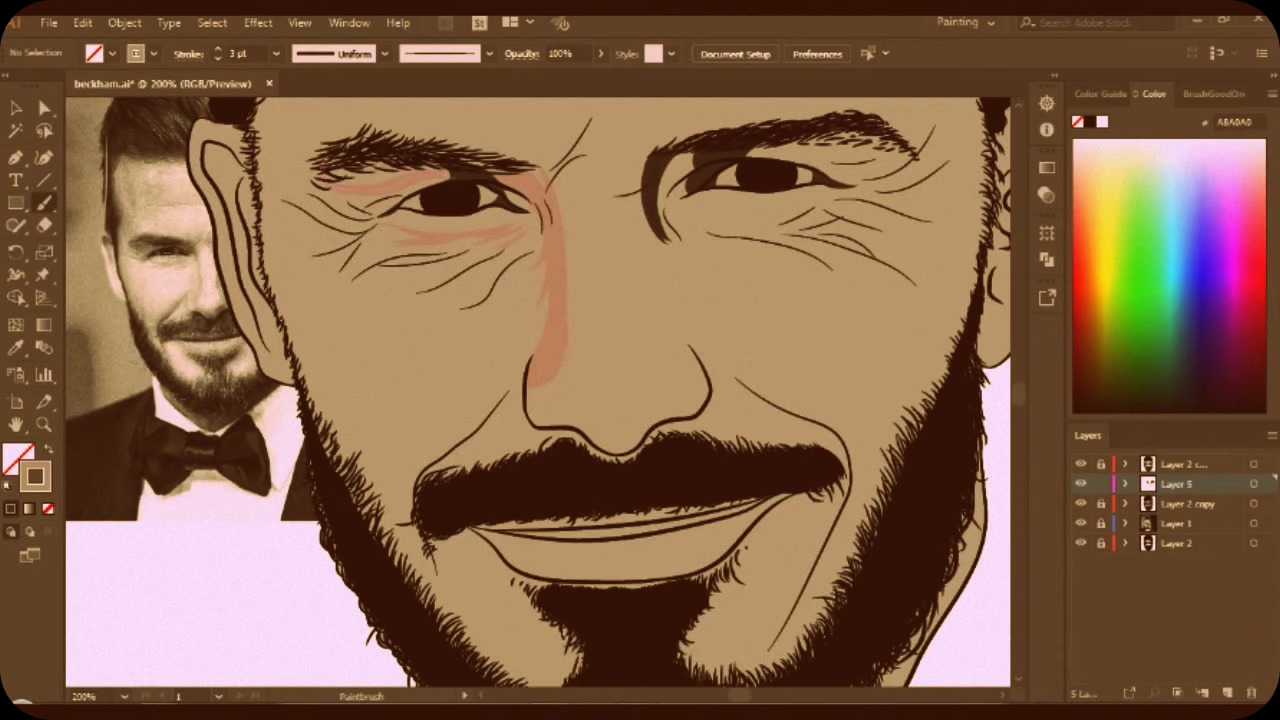
scroll(425, 135, "up", 2)
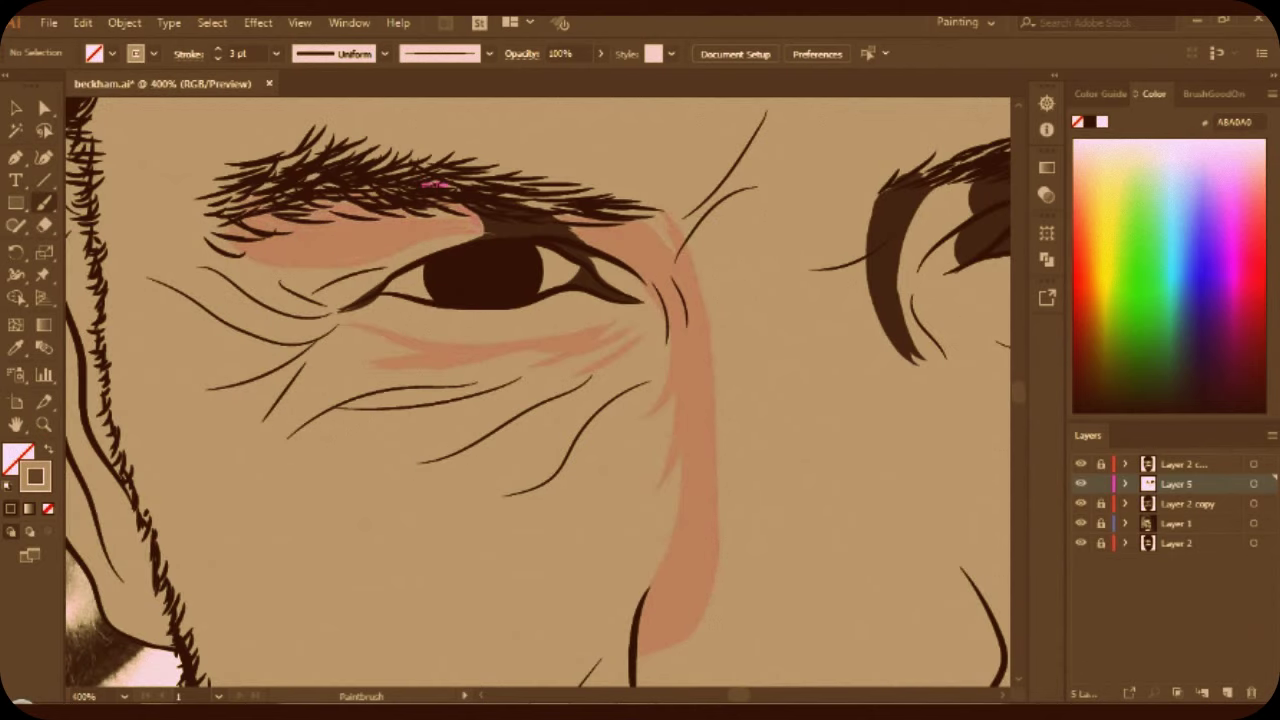
scroll(354, 209, "up", 2)
left_click_drag(552, 266, 625, 256)
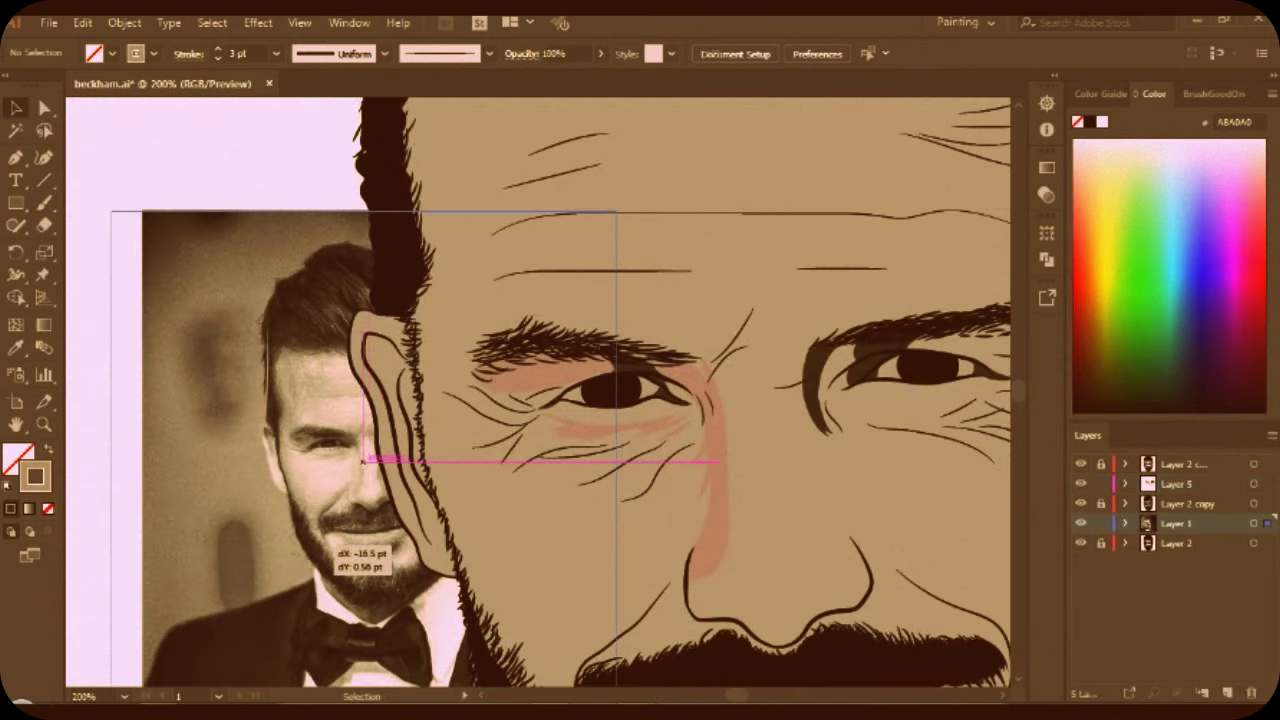
Nudge the reference photo left, deselect it, and resume the Paintbrush on Layer 5.
left_click_drag(390, 460, 357, 460)
key("b")
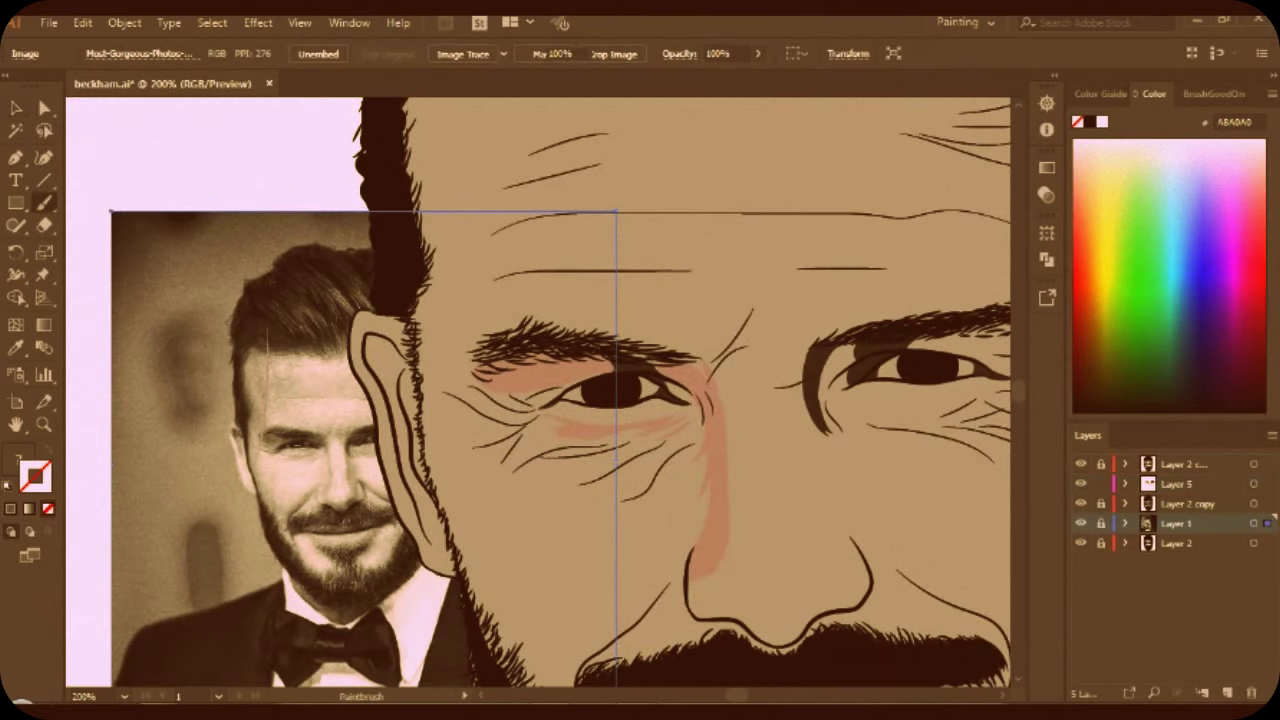
key("ctrl+shift+a")
key("i")
left_click(620, 356)
key("b")
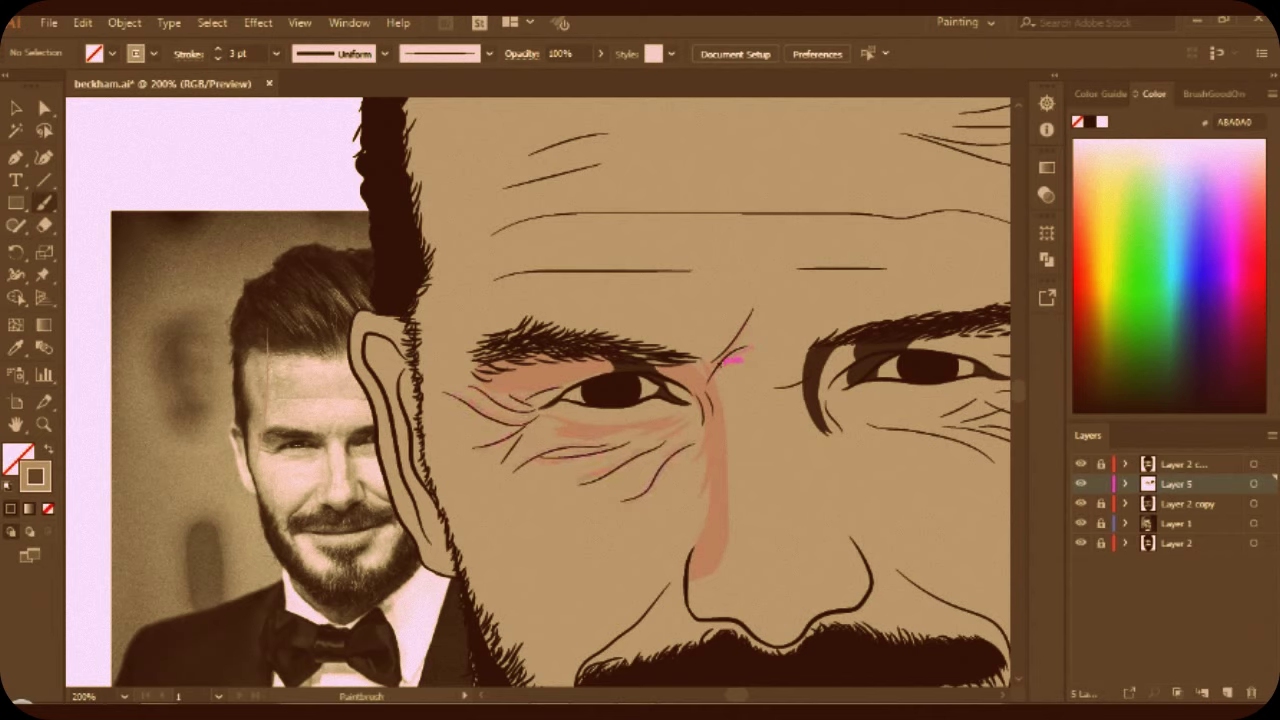
Choose a grey stroke colour and paint a first shading stroke up the nose side.
double_click(1102, 121)
left_click(801, 256)
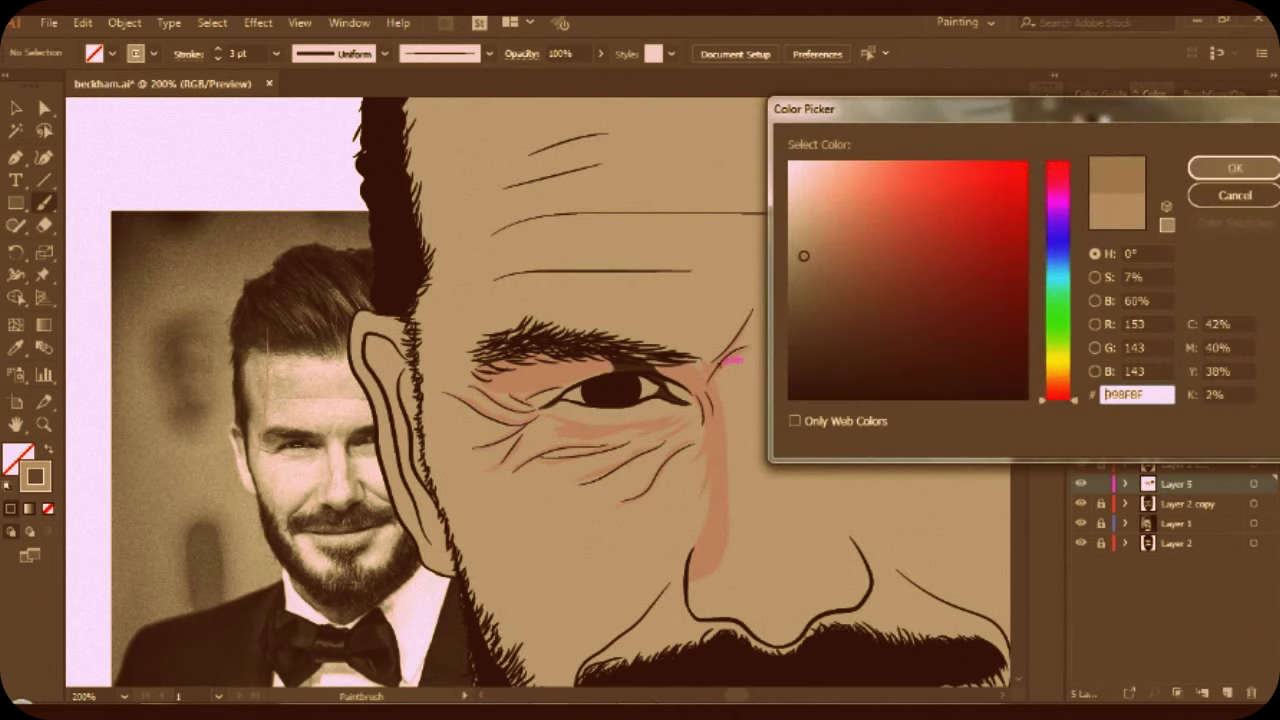
left_click(1229, 166)
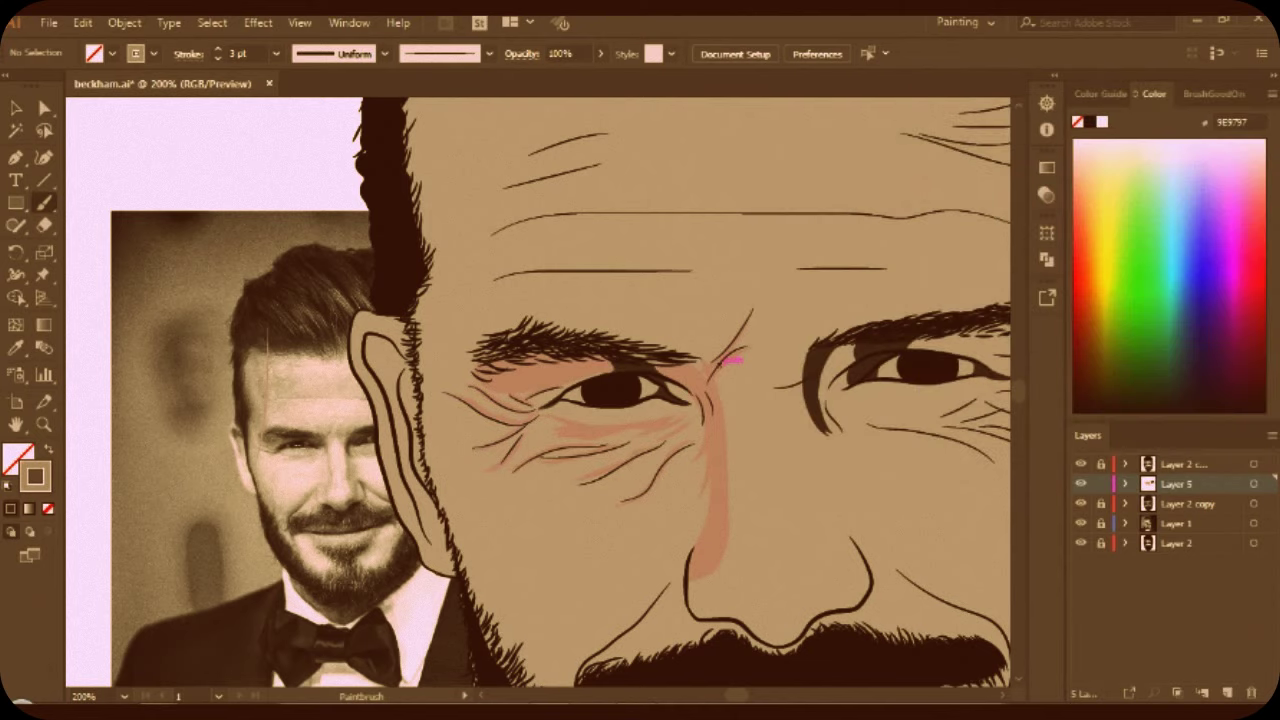
left_click_drag(802, 478, 803, 452)
Sample colours from the artwork and paint thin darker strokes along the nose side.
key("i")
left_click(727, 362)
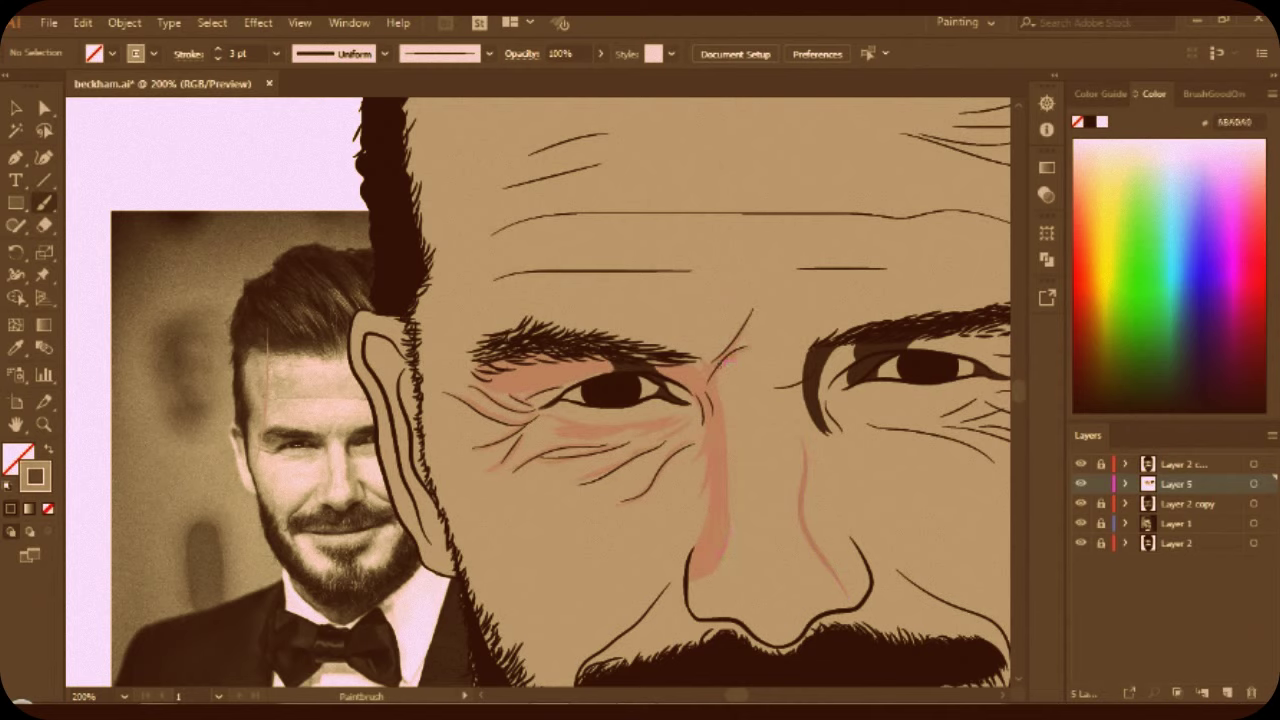
left_click_drag(735, 464, 733, 440)
key("i")
left_click(803, 470)
key("b")
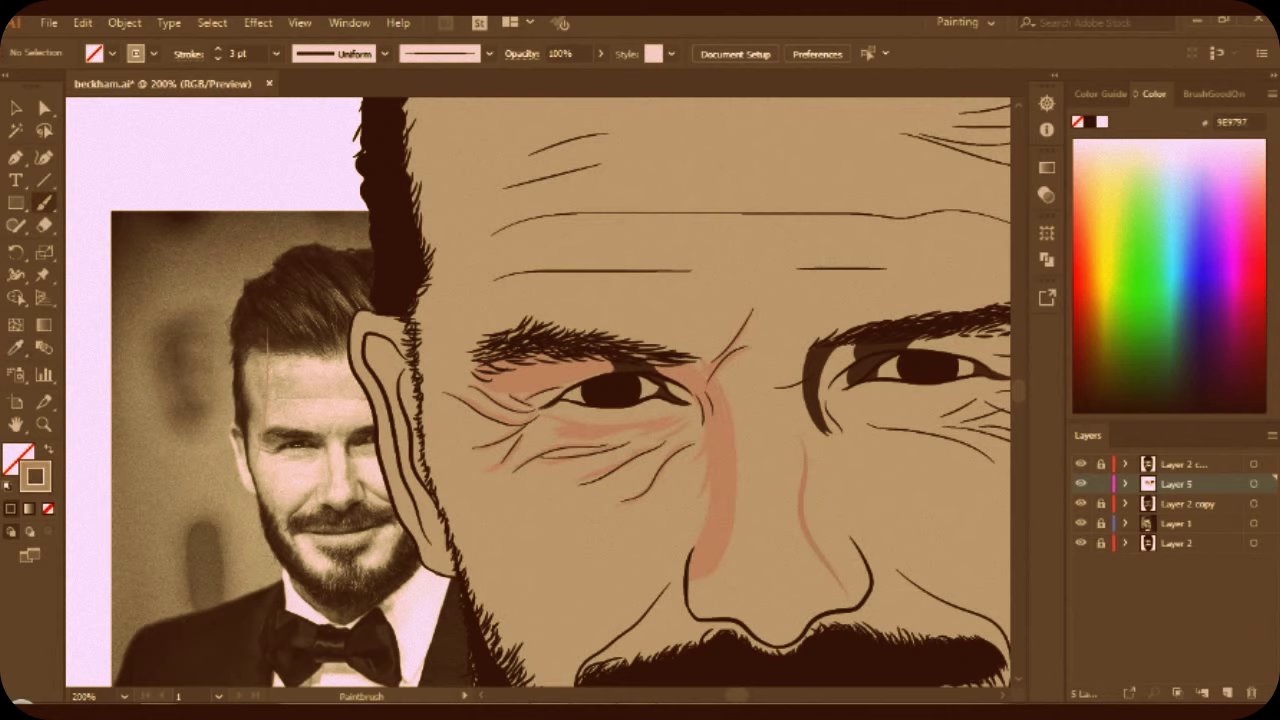
left_click_drag(798, 492, 798, 450)
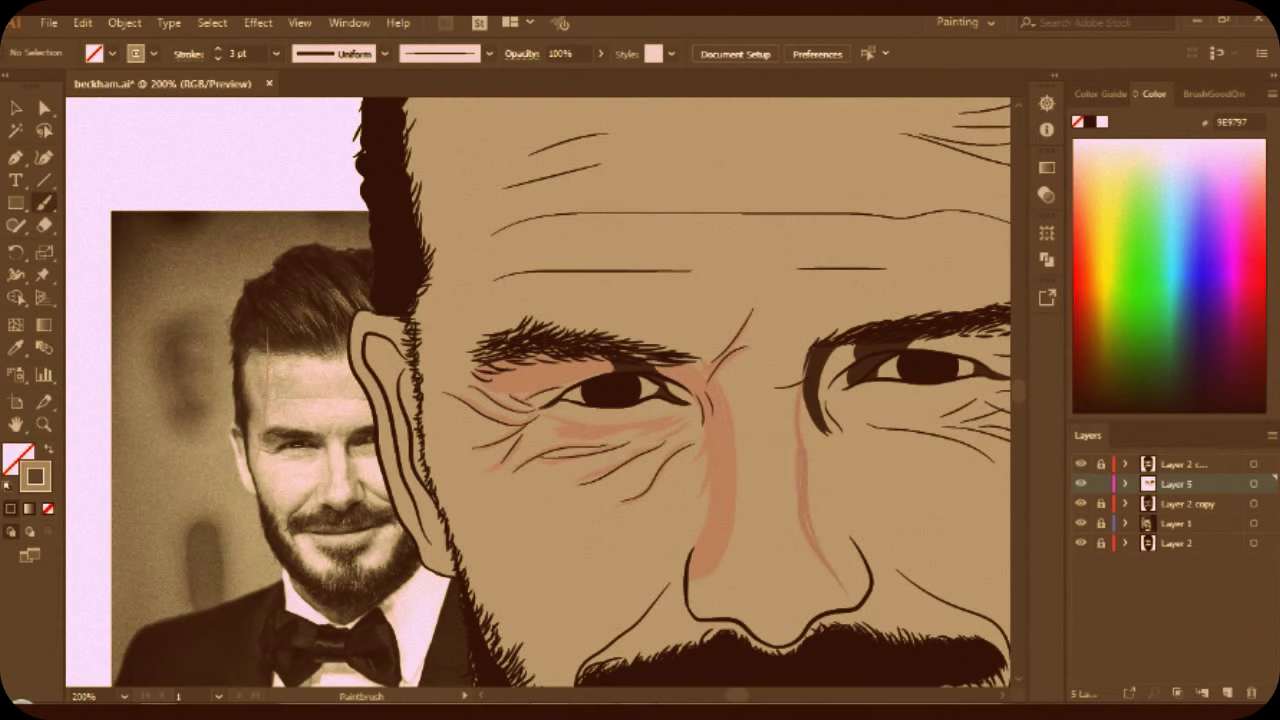
left_click_drag(846, 588, 847, 548)
Shade the cheek crease from beside the nose down to the nostril.
mouse_move(803, 390)
left_mouse_down()
mouse_move(850, 570)
mouse_move(836, 464)
mouse_move(802, 398)
left_mouse_up()
left_click_drag(830, 468, 808, 416)
left_click_drag(830, 498, 820, 462)
scroll(842, 528, "up", 2)
left_click_drag(780, 390, 800, 322)
left_click_drag(818, 528, 794, 432)
mouse_move(780, 506)
left_mouse_down()
mouse_move(776, 398)
mouse_move(798, 336)
left_mouse_up()
Layer more shading strokes along the cheek crease, undoing the last one.
left_click_drag(812, 452, 788, 560)
left_click_drag(858, 462, 830, 630)
left_click_drag(852, 436, 820, 610)
left_click_drag(816, 480, 845, 551)
key("ctrl+z")
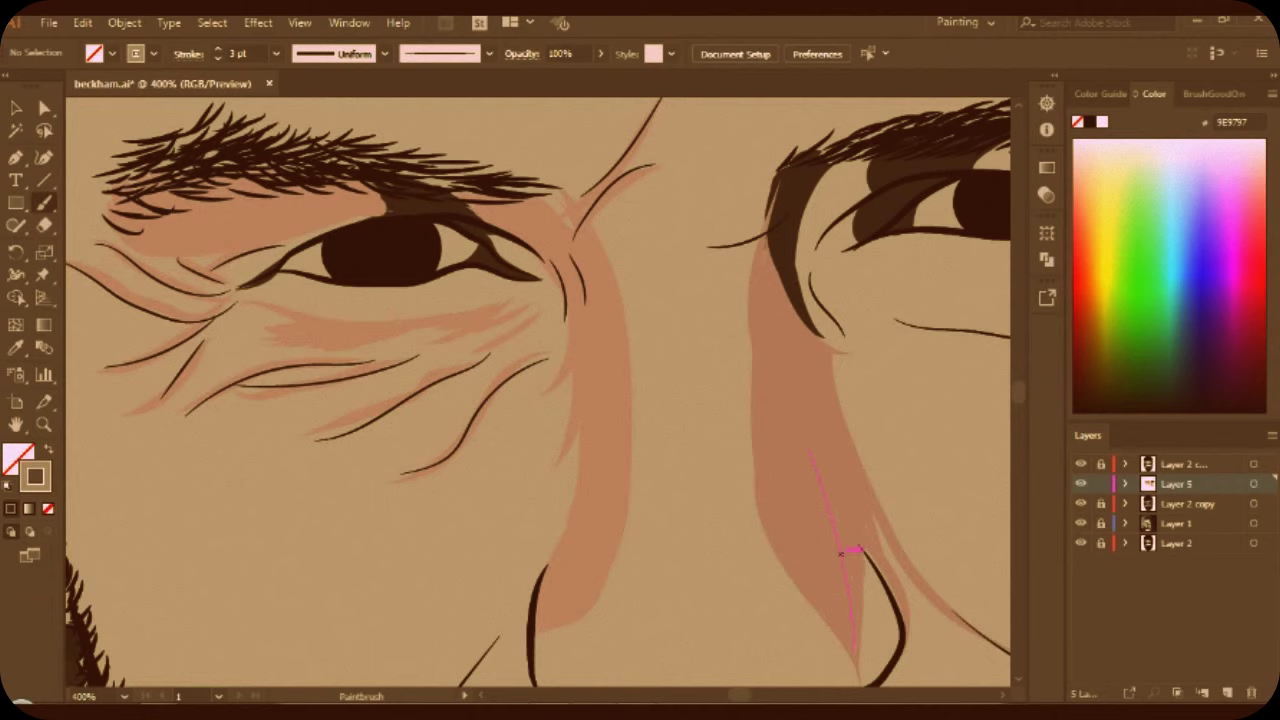
scroll(841, 553, "down", 3)
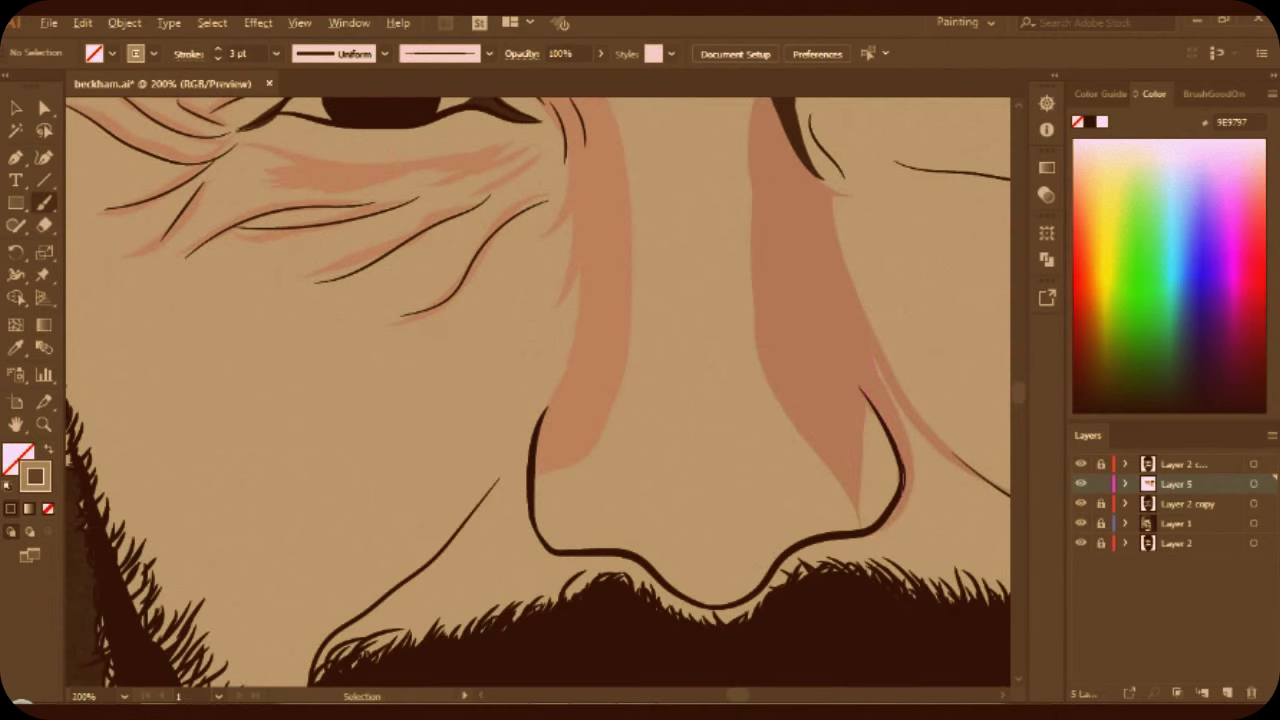
scroll(880, 440, "down", 2)
scroll(915, 445, "down", 2)
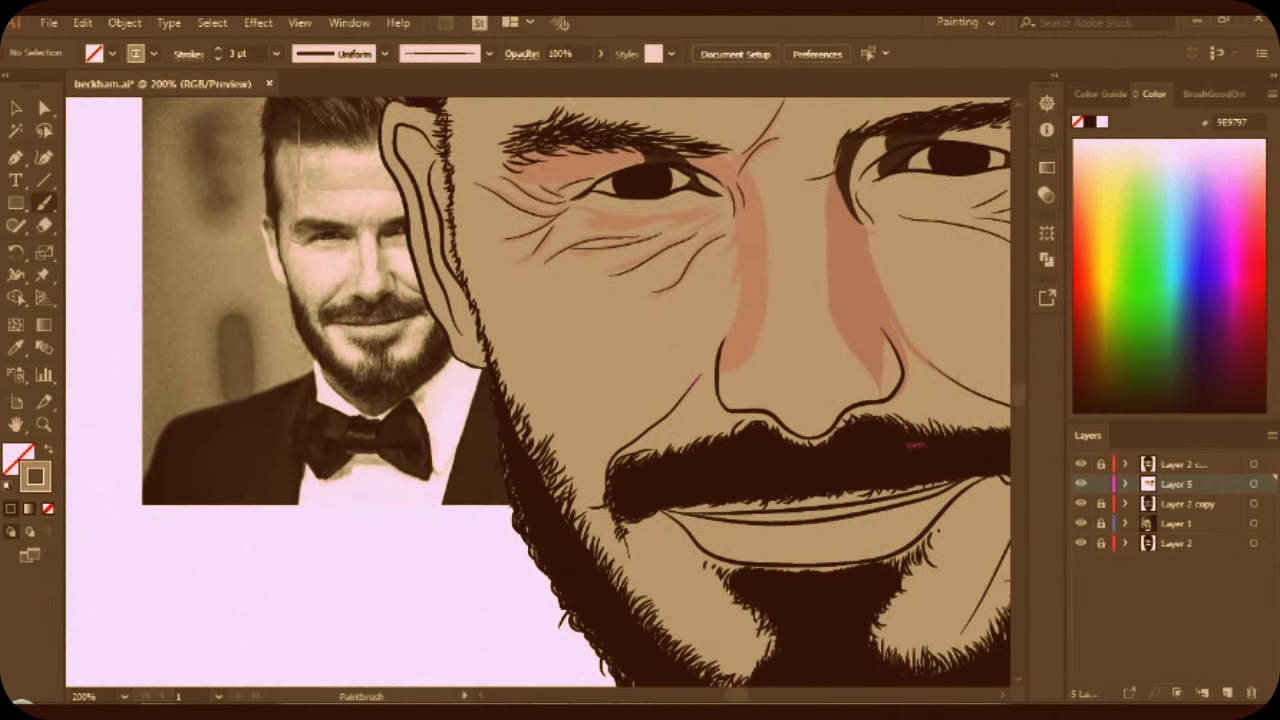
Widen the left smile-line shading and shade along the right nose edge.
left_click_drag(615, 452, 690, 384)
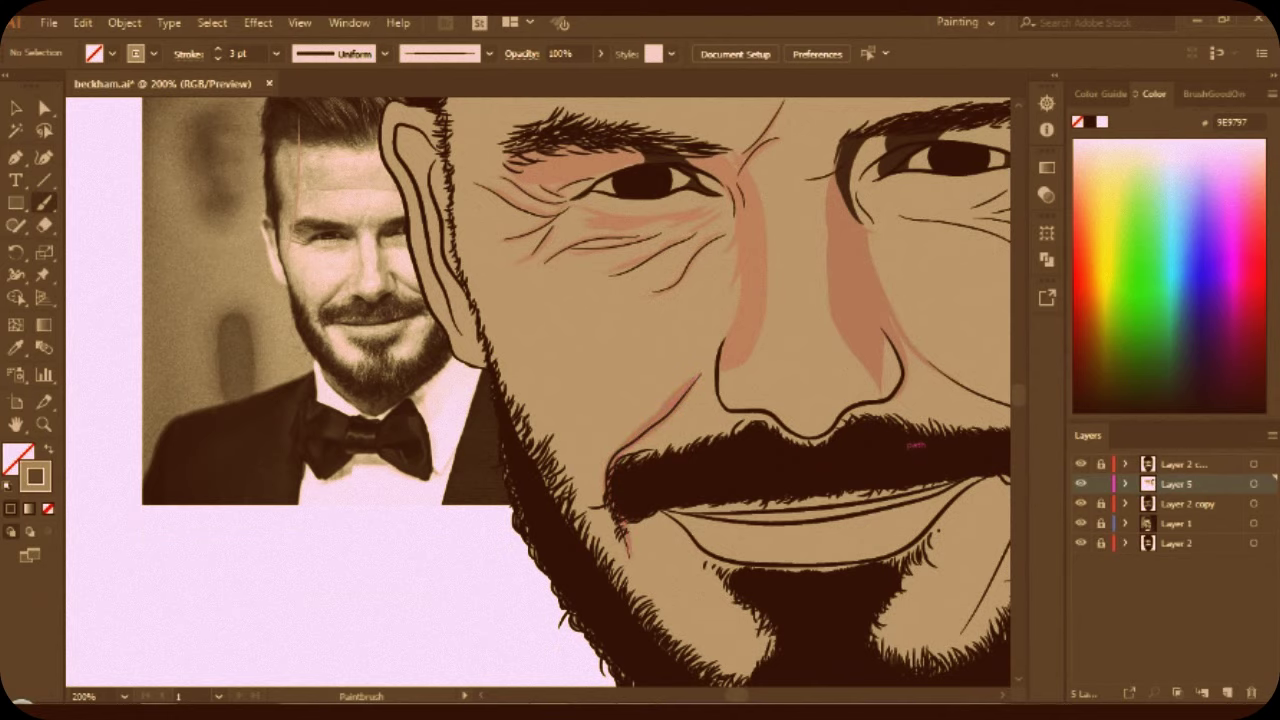
scroll(915, 445, "right", 3)
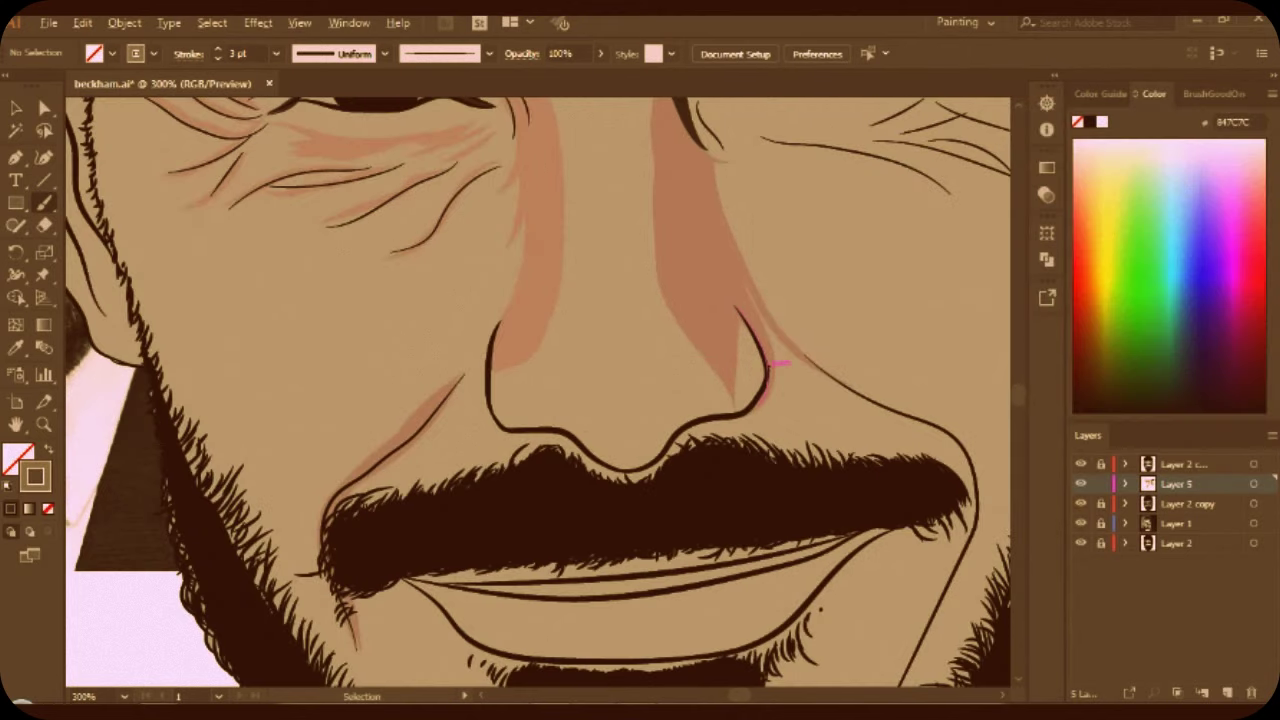
left_click_drag(745, 315, 768, 380)
left_click_drag(740, 305, 772, 352)
Add darker strokes on the right nose edge and darken the nostril shading.
key("ctrl+equal")
mouse_move(736, 300)
left_mouse_down()
mouse_move(740, 465)
mouse_move(740, 445)
left_mouse_up()
key("ctrl+minus")
key("ctrl+minus")
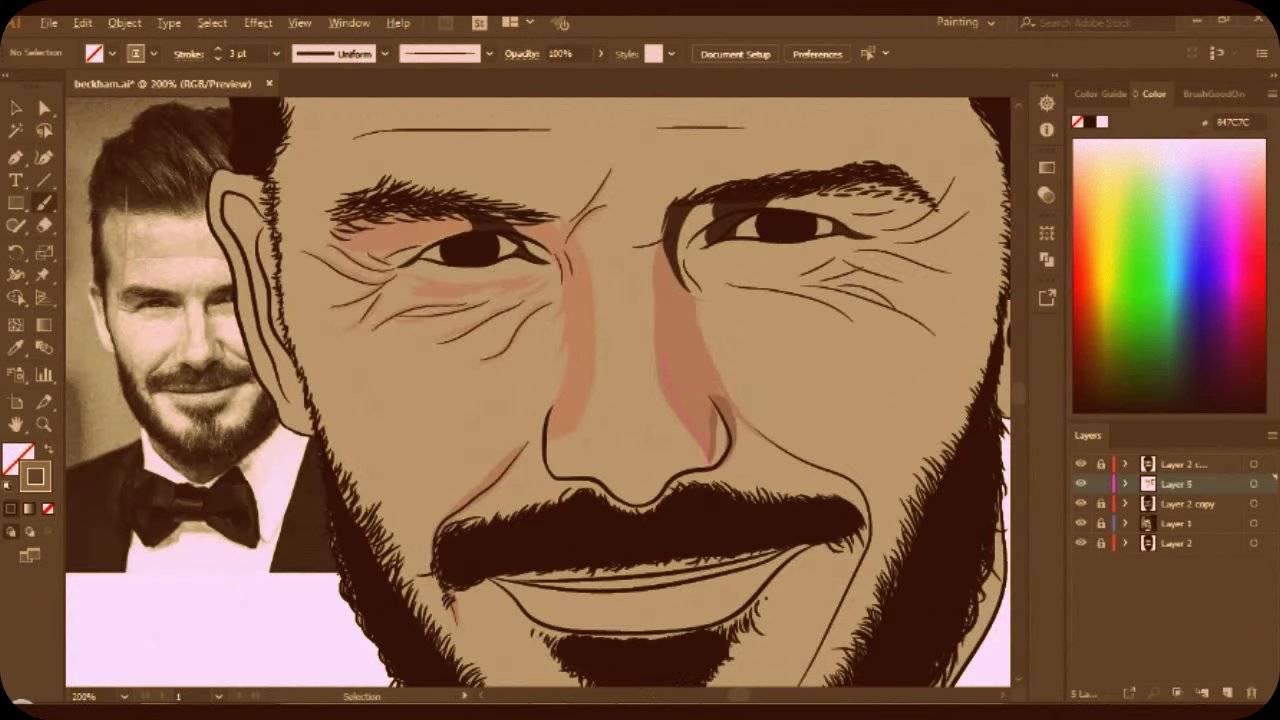
left_click_drag(698, 456, 660, 470)
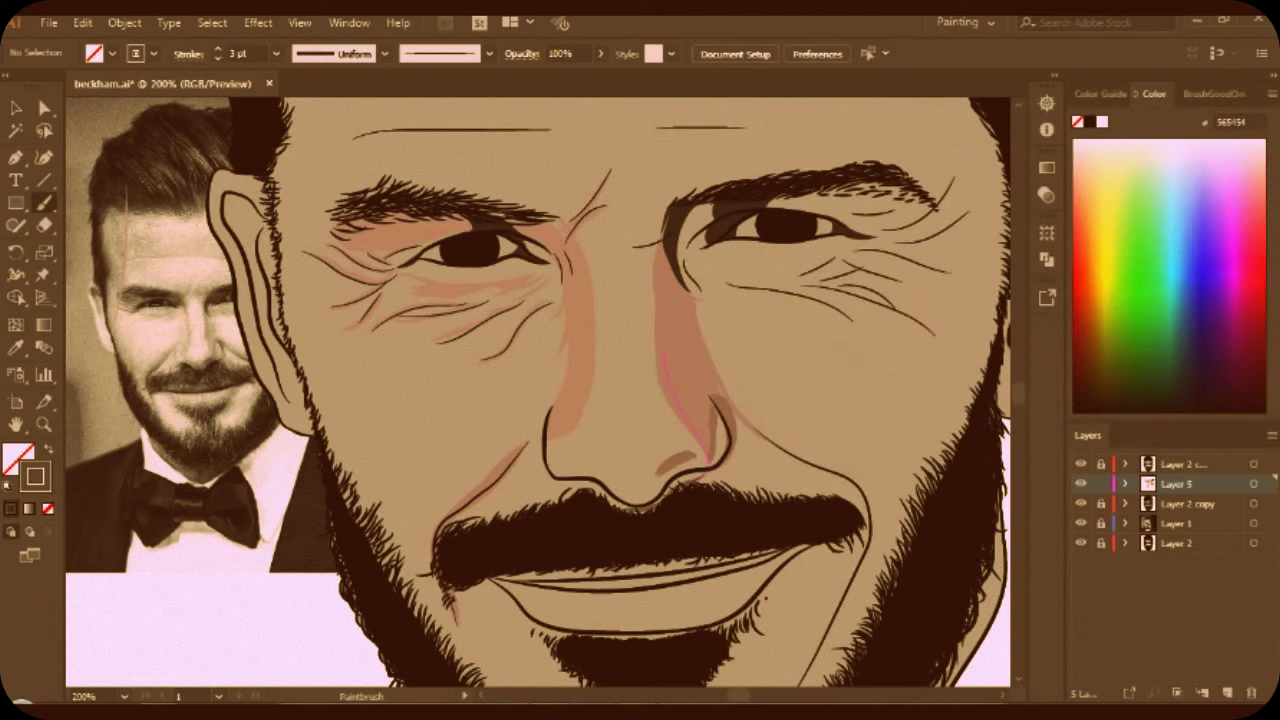
Paint and refine a thin stroke along the bottom of the nose.
scroll(600, 497, "up", 3)
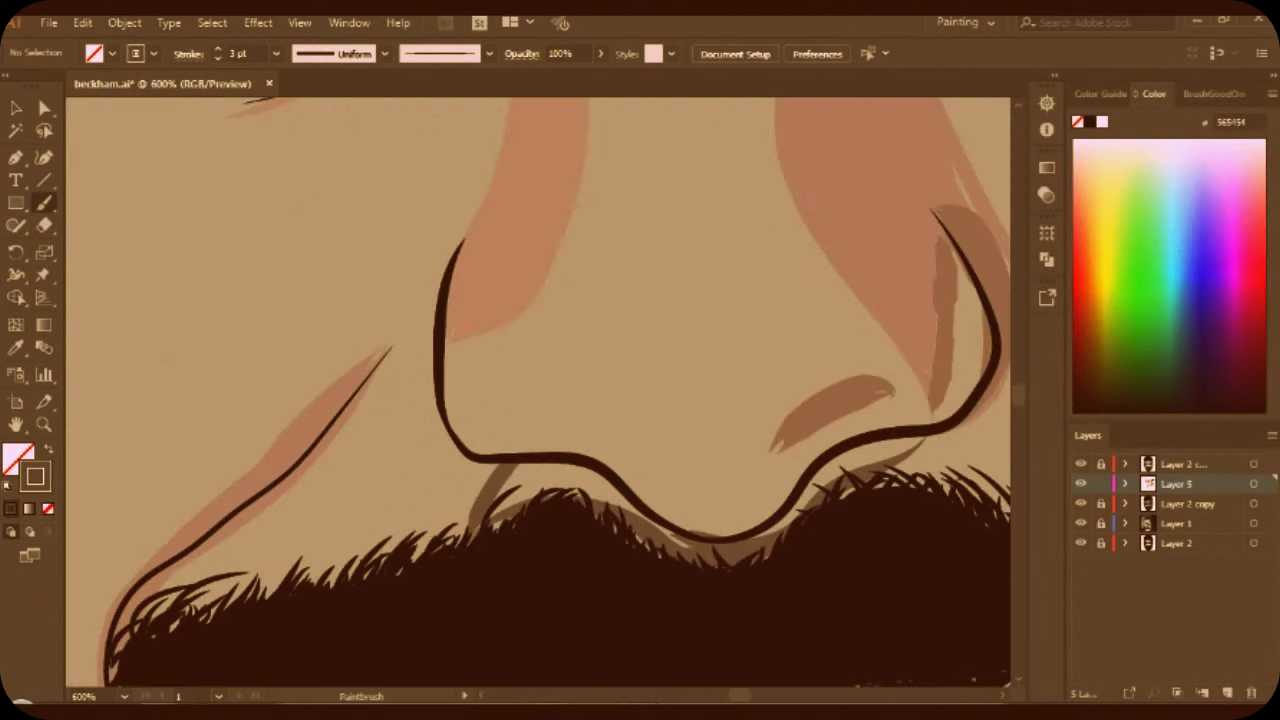
left_click_drag(518, 463, 690, 545)
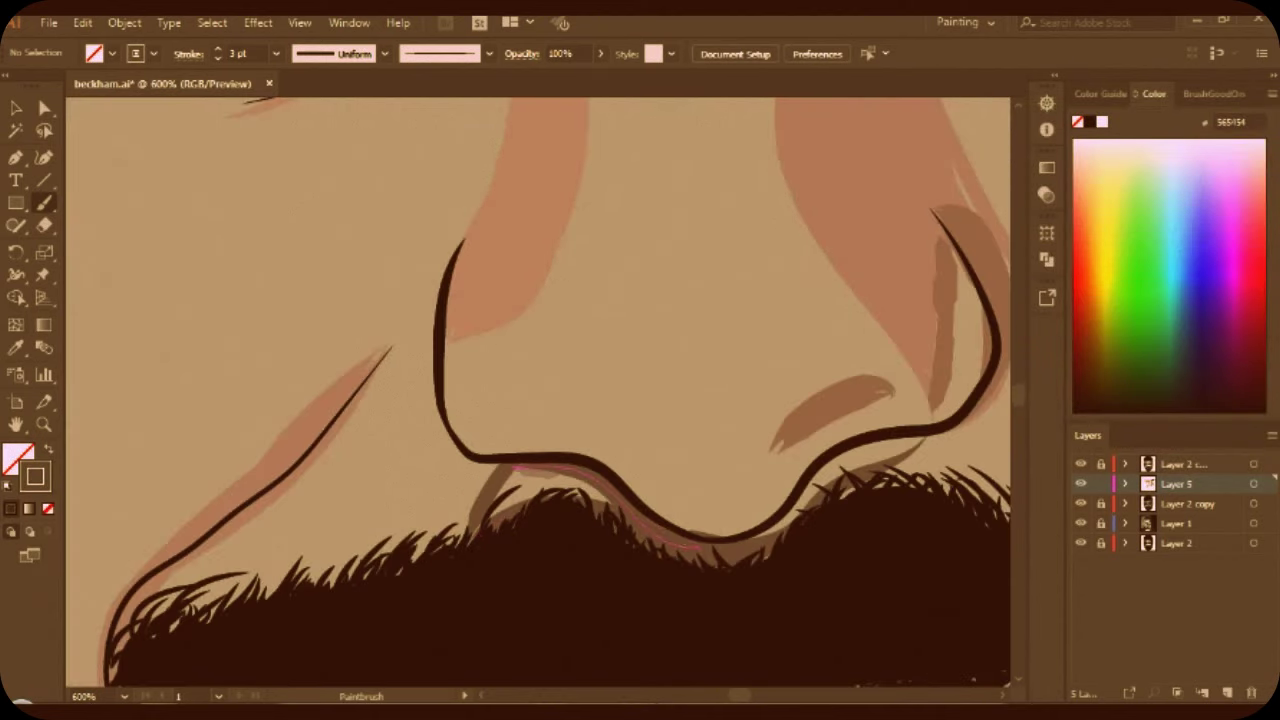
left_click_drag(515, 465, 700, 545)
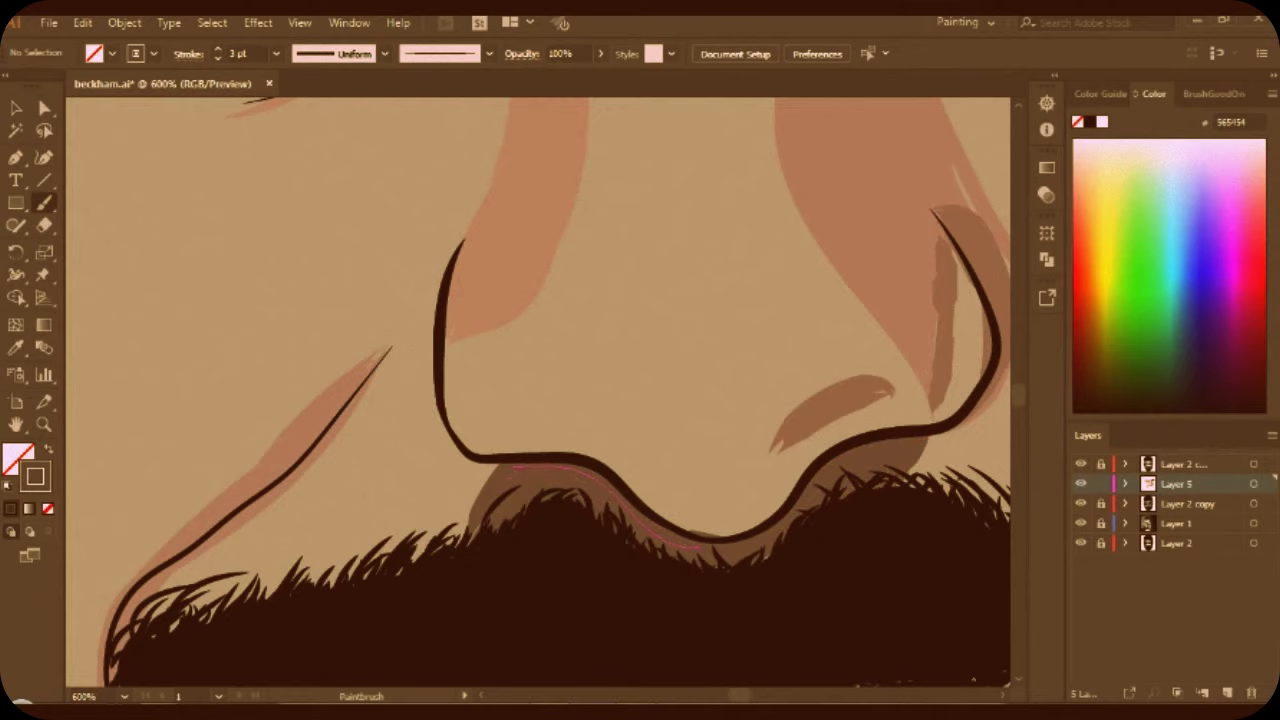
key("ctrl+minus")
key("ctrl+minus")
key("ctrl+minus")
scroll(538, 392, "down", 1)
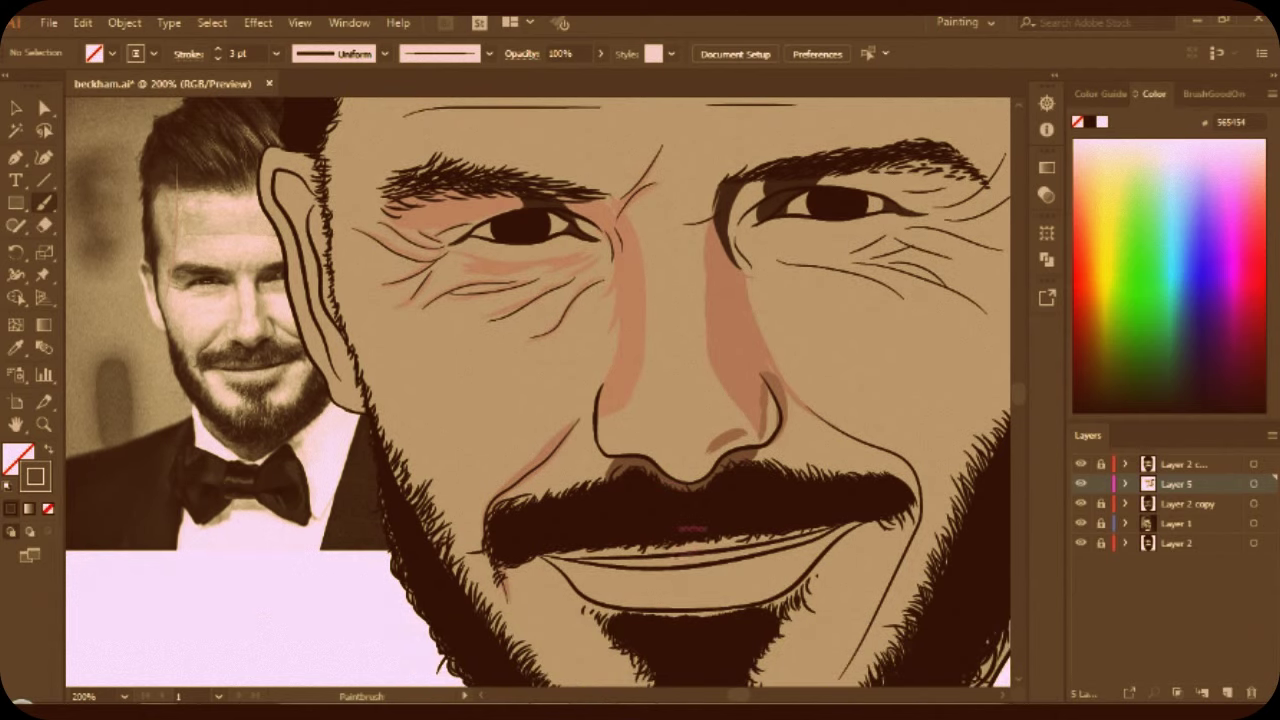
Set the brush to a sampled dark grey at 3 pt.
key("i")
double_click(35, 477)
left_click(1235, 167)
key("b")
scroll(680, 513, "down", 1)
left_click(276, 53)
left_click(300, 181)
scroll(680, 514, "up", 2, "alt")
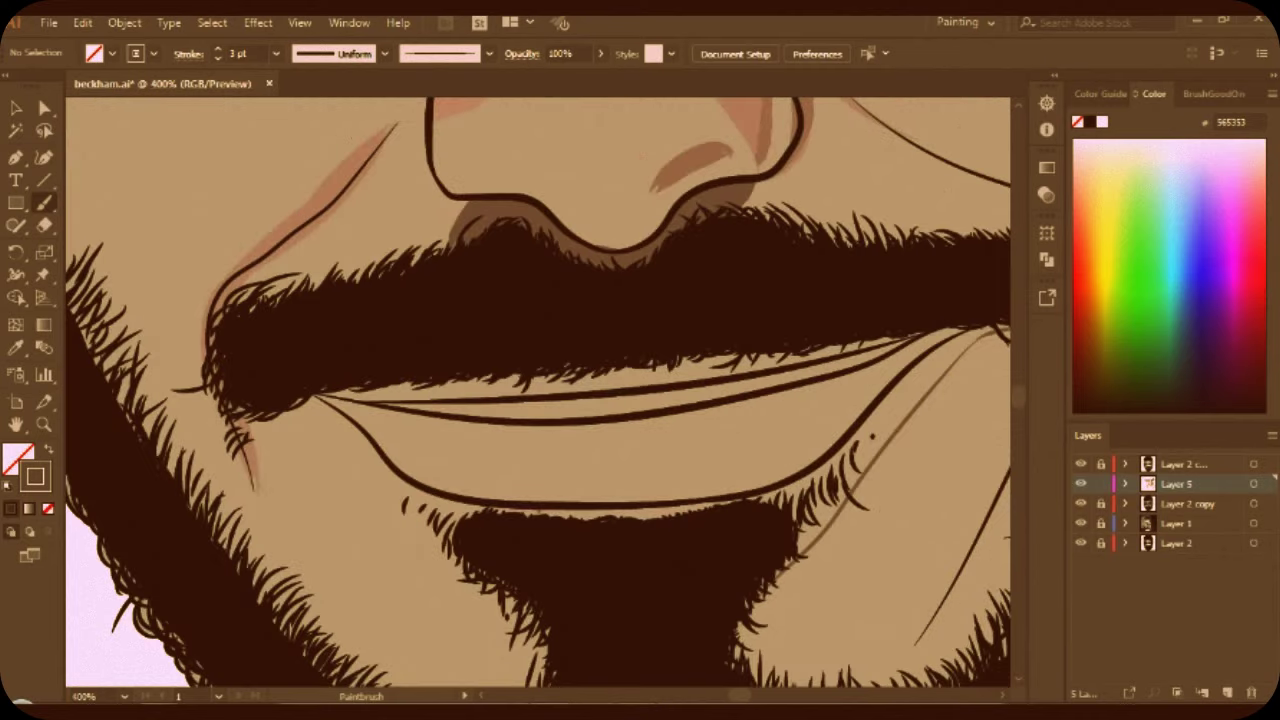
Paint dark beard hair strokes at the right lip corner.
left_click_drag(990, 330, 875, 410)
left_click_drag(955, 348, 770, 495)
left_click_drag(900, 396, 845, 466)
left_click_drag(928, 374, 848, 468)
scroll(538, 392, "down", 2)
left_click_drag(826, 418, 812, 444)
Fill the band between the lip-corner lines and the moustache corner with hair.
left_click_drag(930, 302, 850, 416)
left_click_drag(970, 272, 888, 350)
mouse_move(940, 294)
left_mouse_down()
mouse_move(894, 340)
mouse_move(840, 438)
left_mouse_up()
left_click_drag(926, 324, 870, 404)
scroll(538, 392, "right", 3)
mouse_move(904, 252)
left_mouse_down()
mouse_move(920, 286)
mouse_move(830, 280)
mouse_move(926, 298)
left_mouse_up()
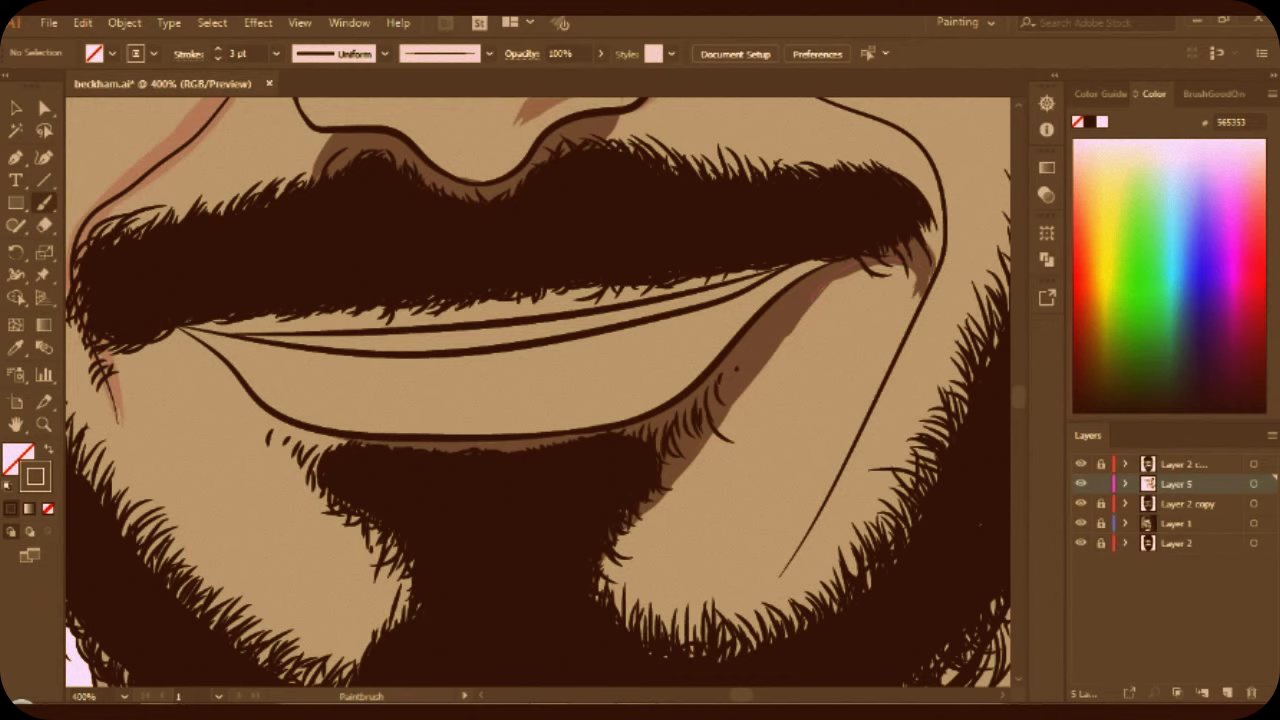
Cover the pink fringe under the lower lip with beard strokes.
scroll(538, 392, "up", 1)
mouse_move(272, 442)
left_mouse_down()
mouse_move(314, 500)
mouse_move(318, 486)
left_mouse_up()
mouse_move(336, 460)
left_mouse_down()
mouse_move(306, 472)
mouse_move(322, 478)
left_mouse_up()
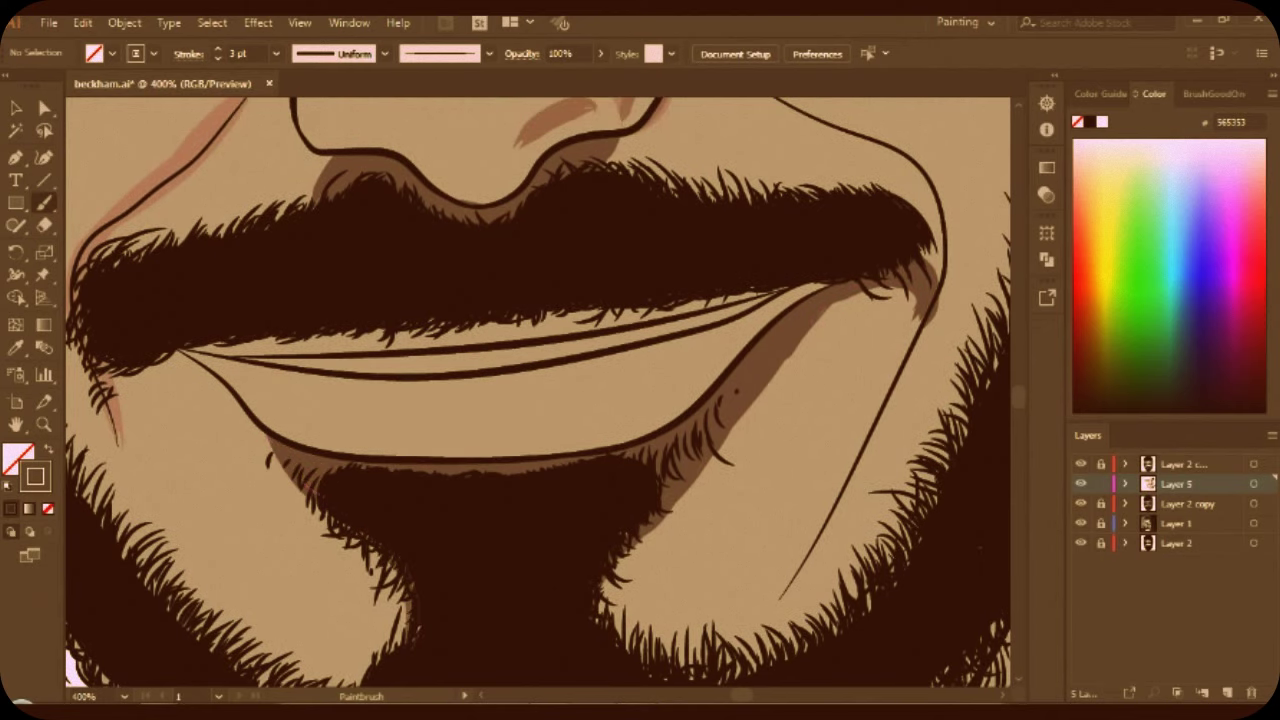
Switch the stroke to 777575 and shade the lower lip edge and upper lip.
double_click(35, 476)
type("777575")
key("Return")
mouse_move(182, 356)
left_mouse_down()
mouse_move(268, 461)
mouse_move(178, 356)
left_mouse_up()
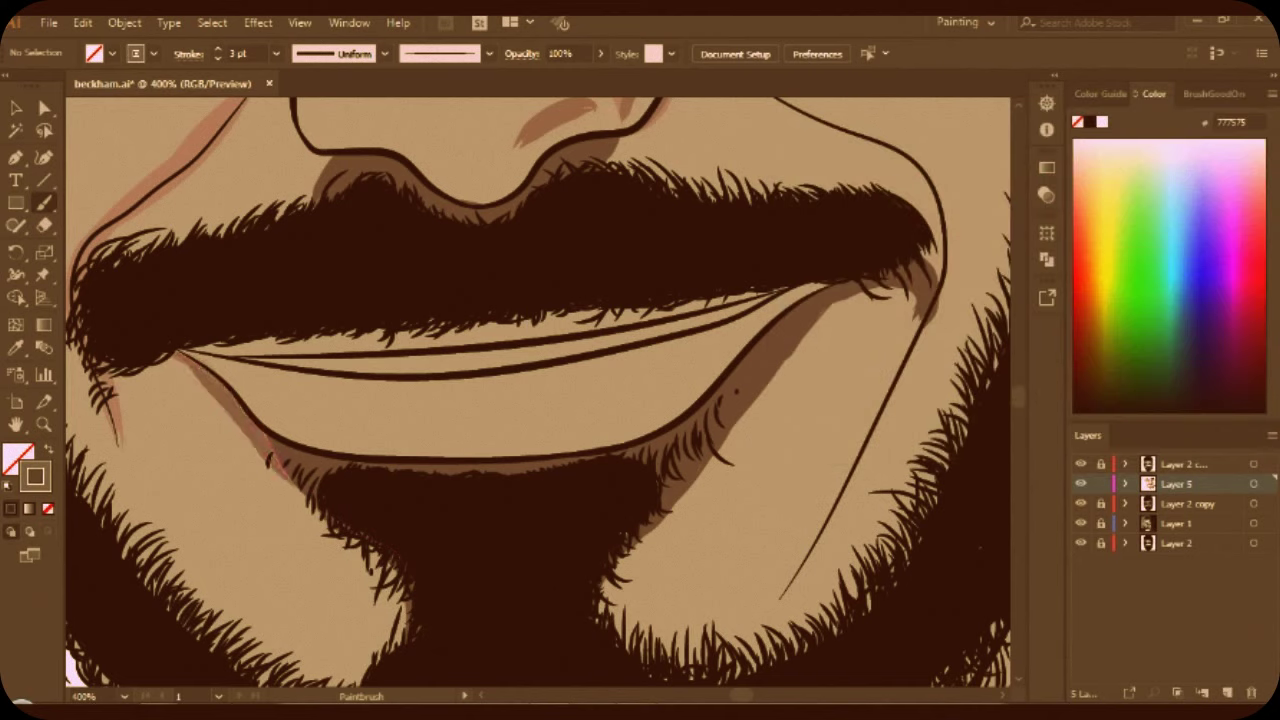
left_click_drag(516, 328, 190, 350)
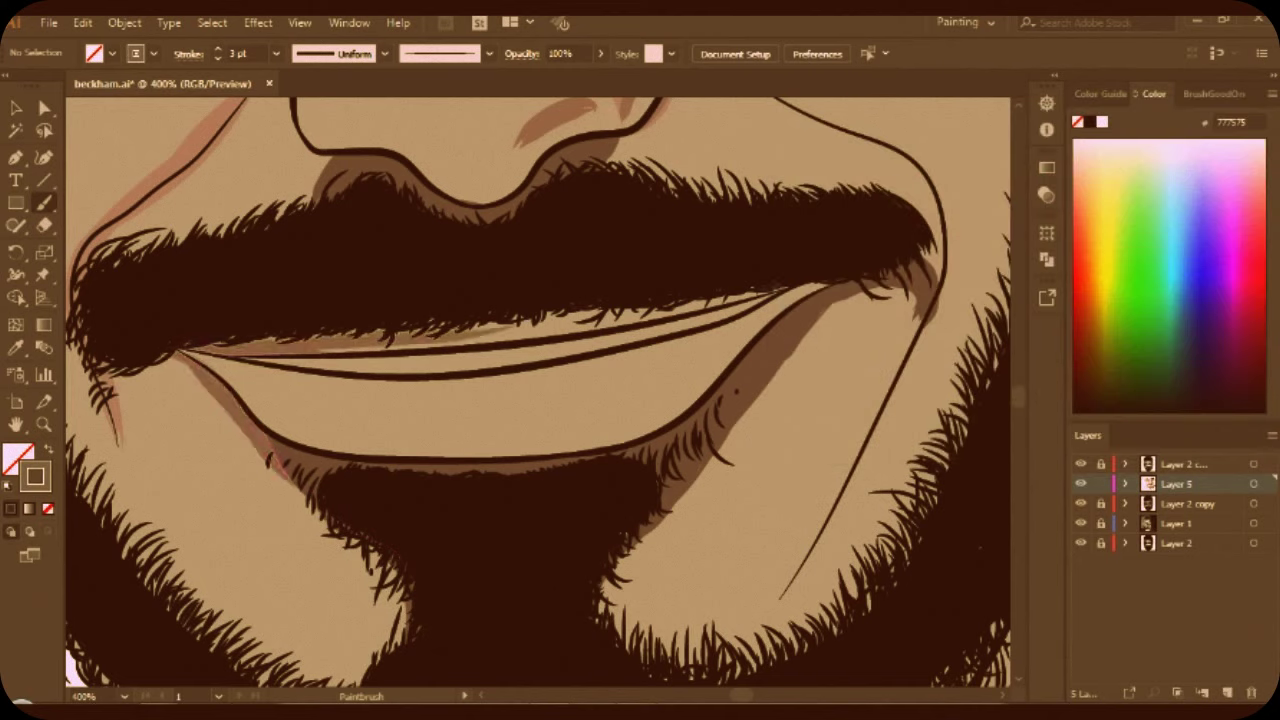
left_click_drag(758, 294, 520, 336)
left_click_drag(602, 310, 338, 350)
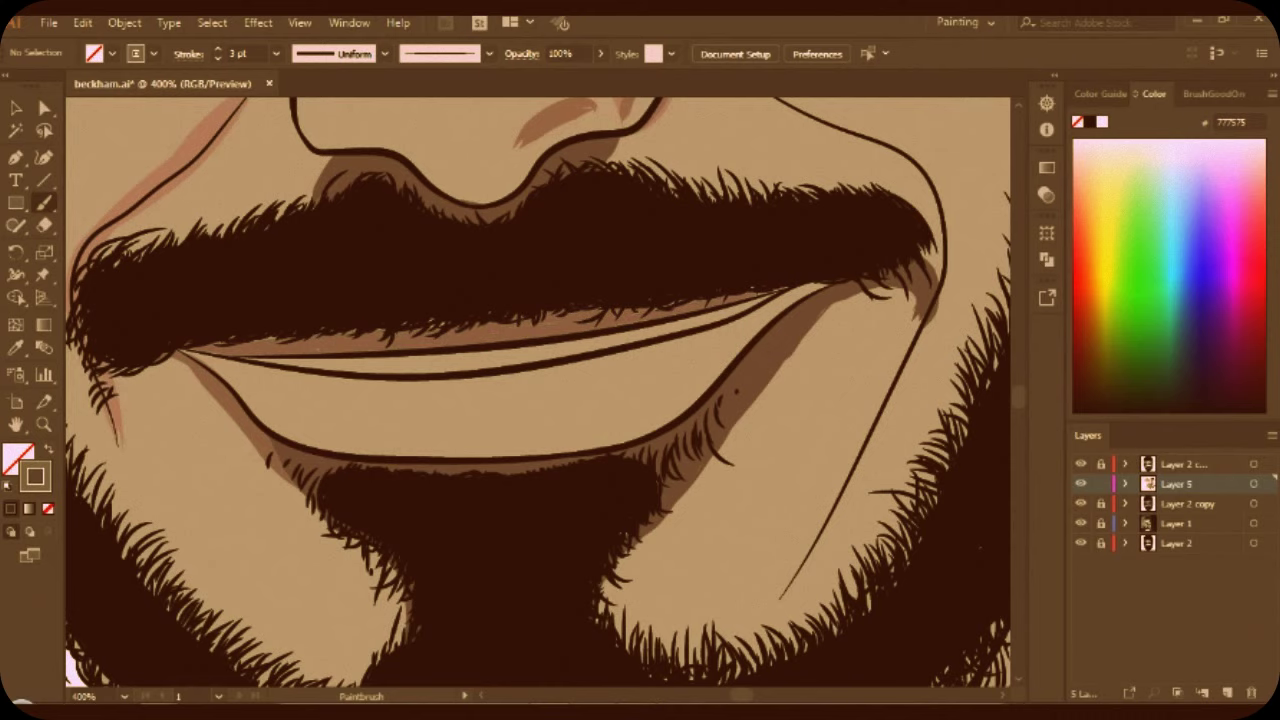
key("ctrl+minus")
key("ctrl+minus")
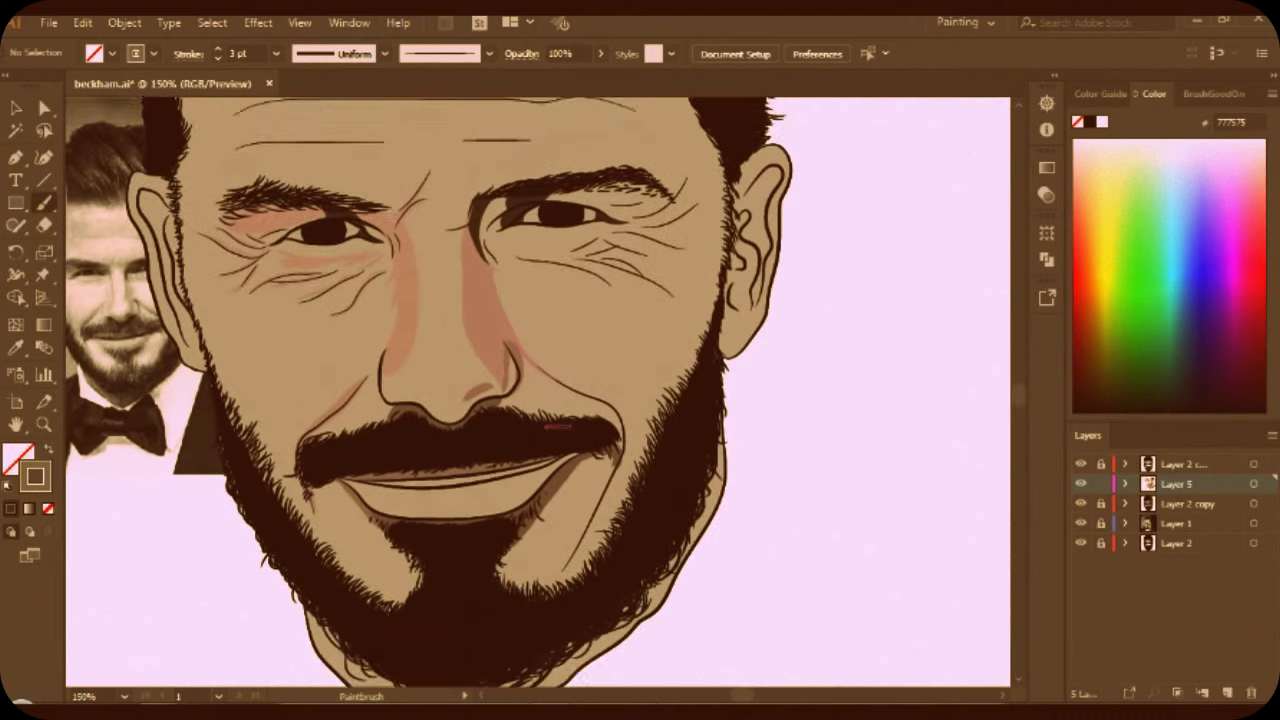
key("ctrl+minus")
Recolour the left-eye and nose shading strokes to a muted tone.
key("v")
left_click(235, 298)
double_click(35, 477)
key("Return")
left_click_drag(442, 272, 540, 442)
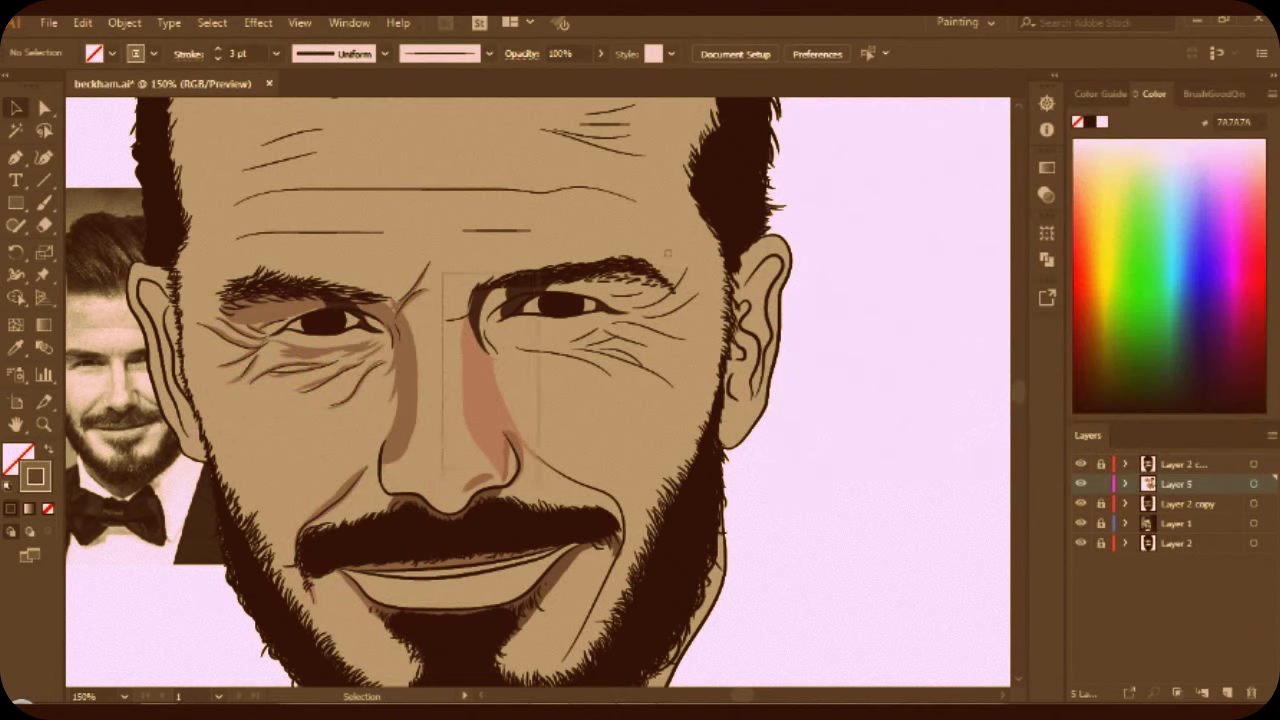
double_click(35, 477)
key("Return")
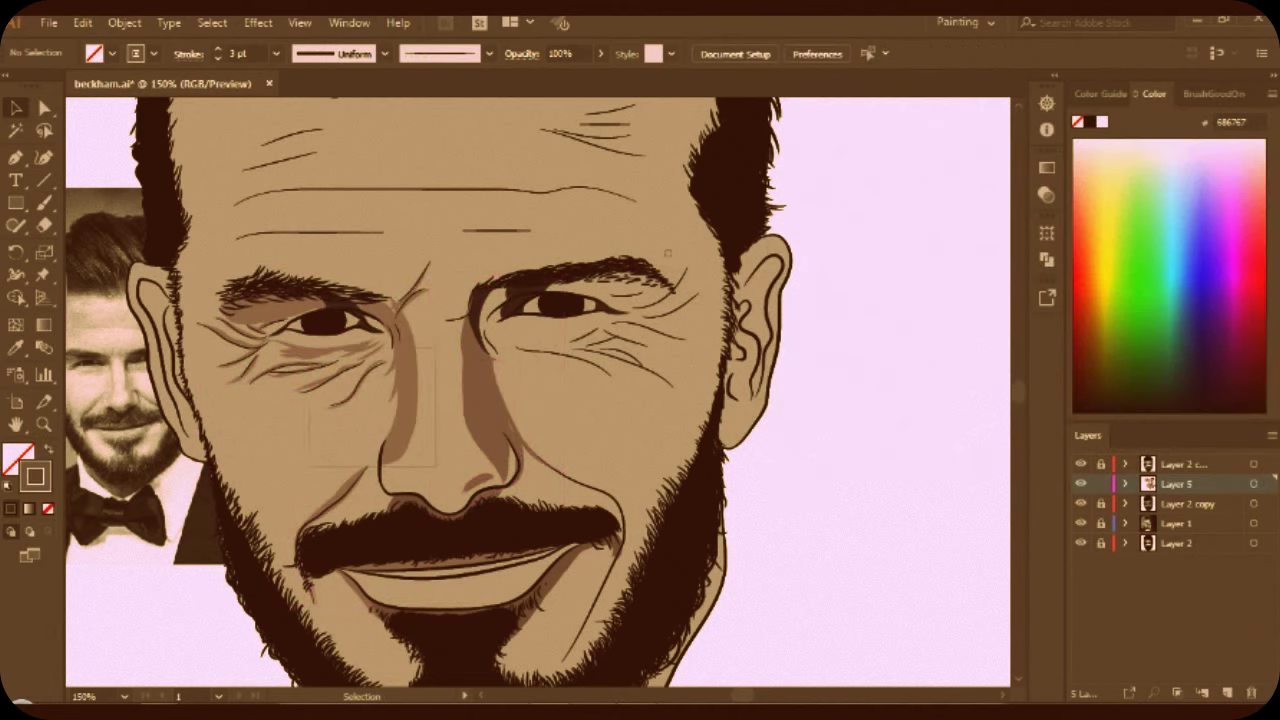
left_click(235, 300)
double_click(35, 477)
key("Return")
key("ctrl+shift+a")
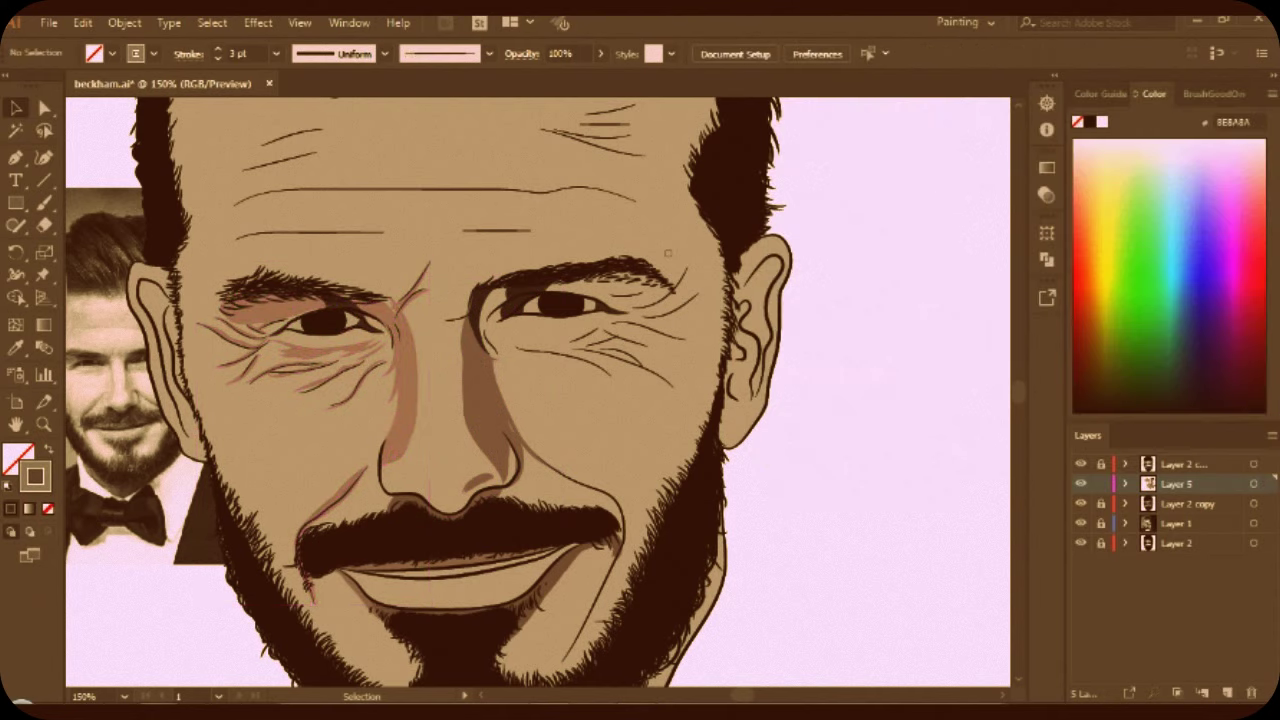
key("b")
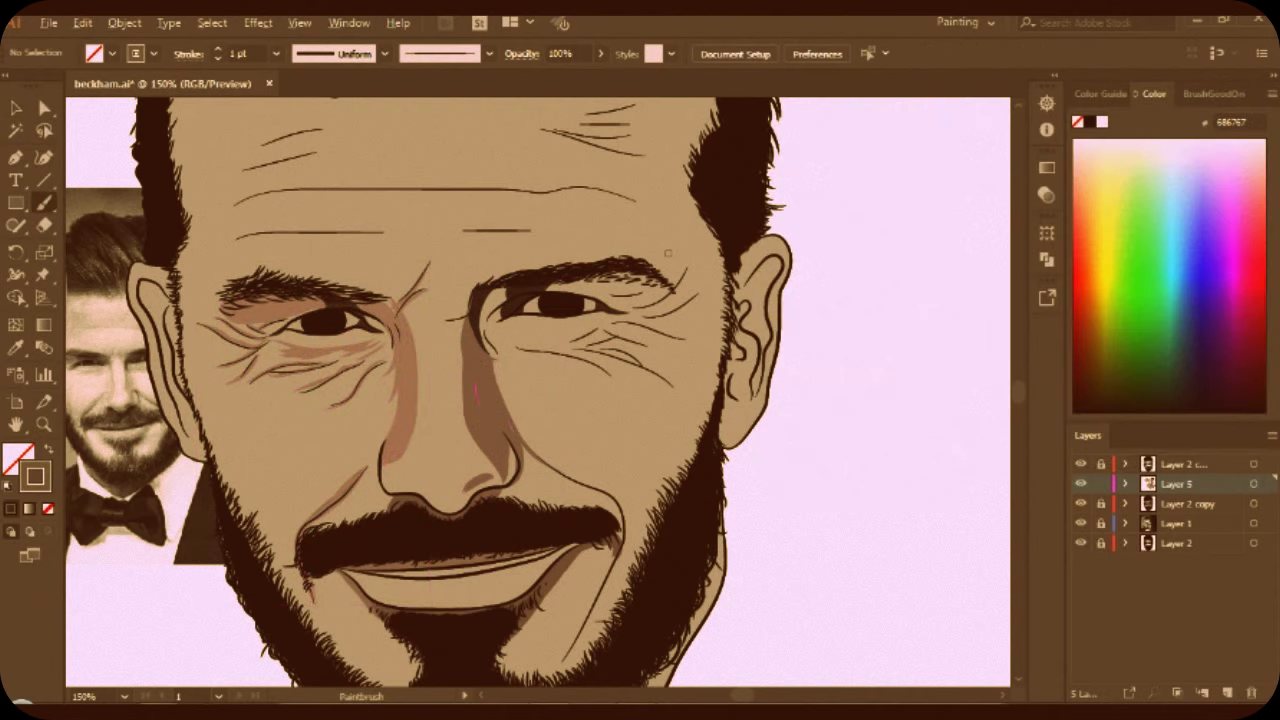
Widen the nostril-edge shading and paint a stroke on the nose bridge.
scroll(452, 444, "up", 3)
left_click_drag(518, 426, 490, 492)
left_click_drag(445, 360, 421, 300)
scroll(421, 310, "down", 3)
scroll(421, 310, "down", 1)
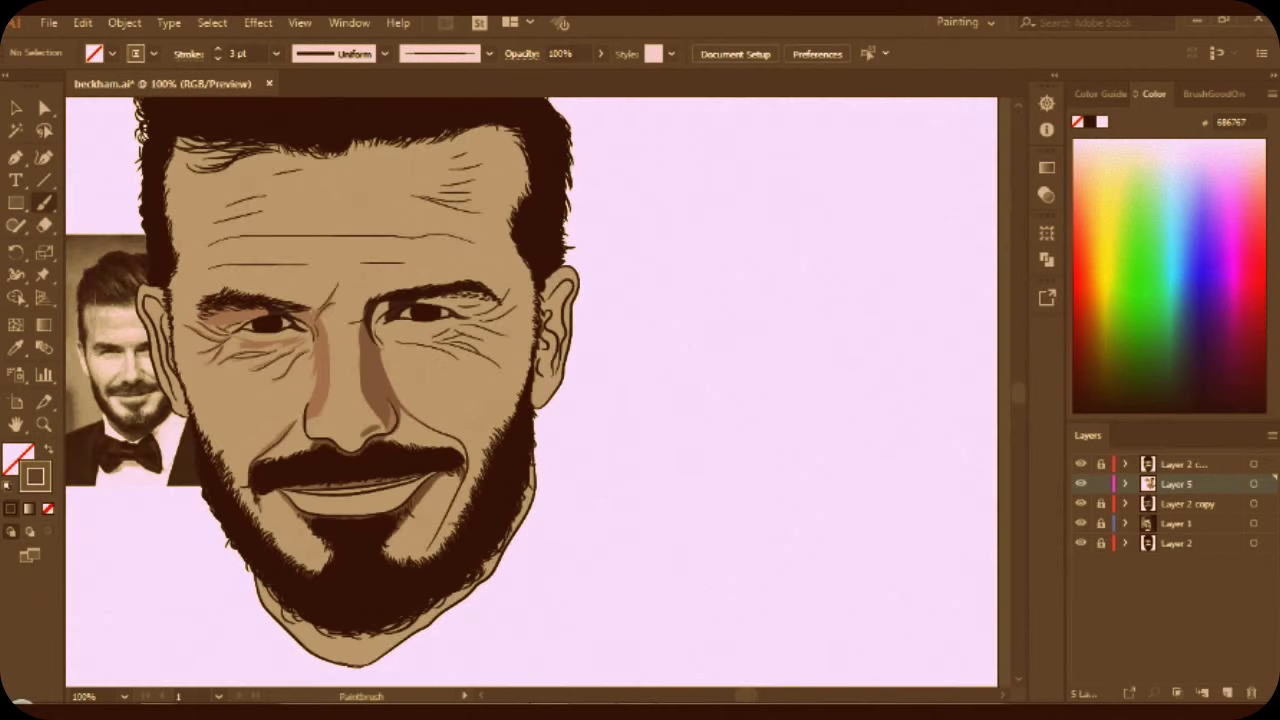
Move the reference photo to the right of the face, deselect it and target Layer 5.
key("v")
left_click_drag(110, 460, 707, 455)
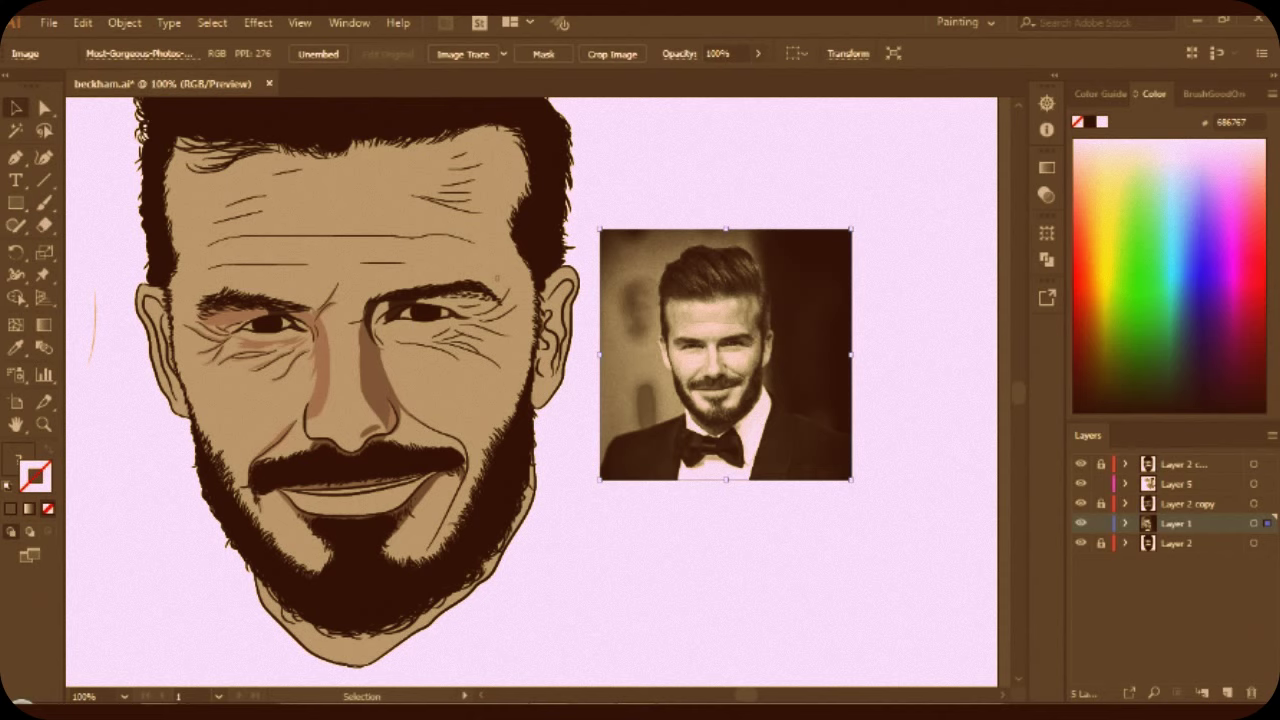
key("b")
scroll(480, 430, "up", 1)
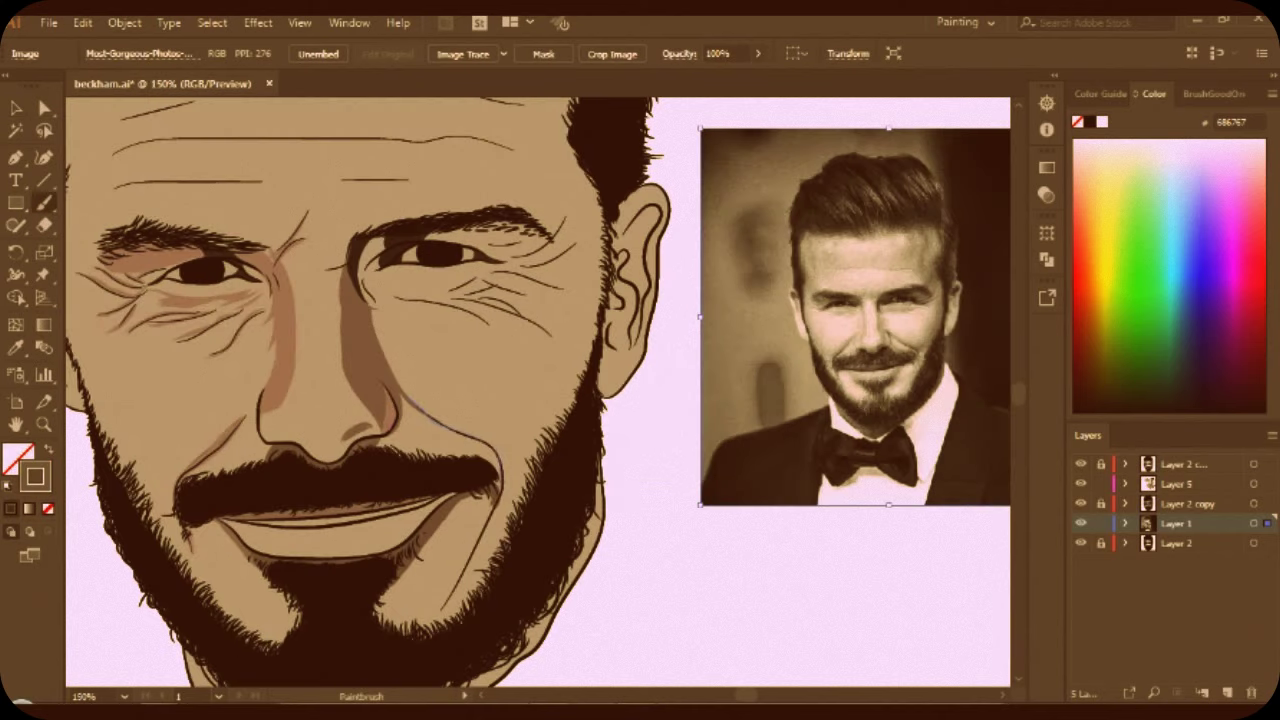
key("ctrl+shift+a")
left_click(1176, 484)
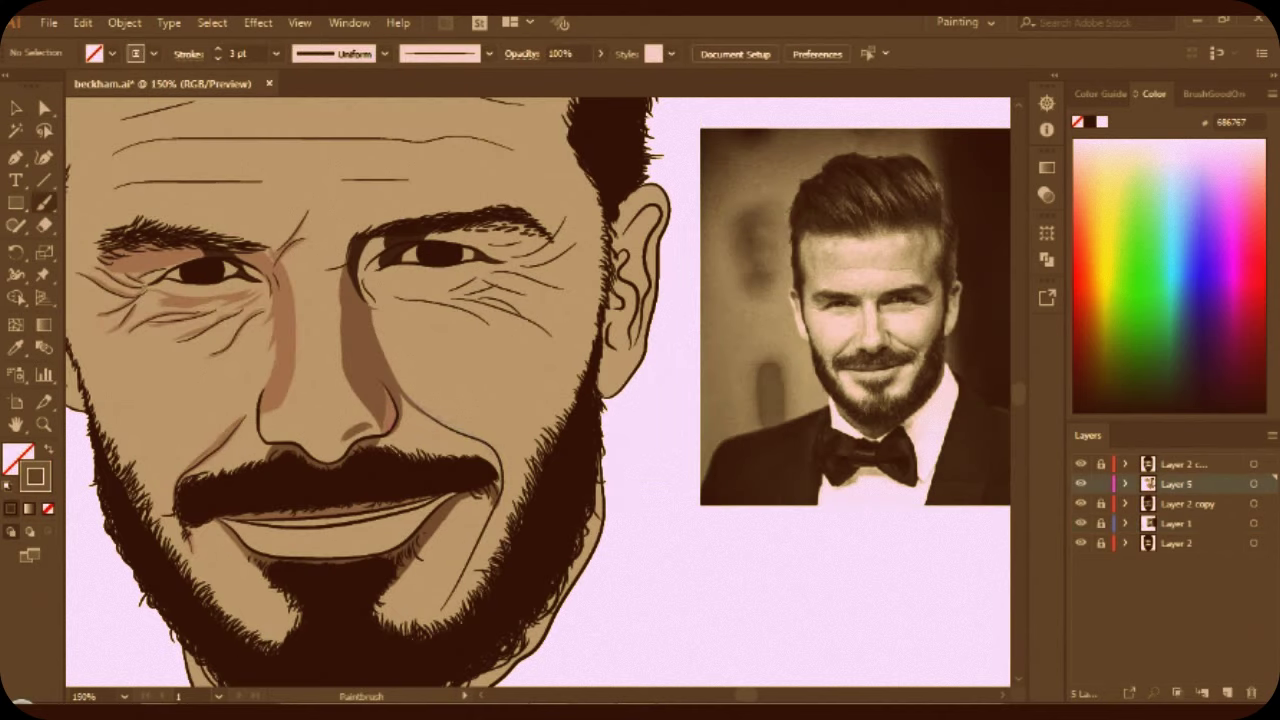
Switch the Paintbrush to the 5 pt Round brush with a 938F8F stroke colour.
left_click_drag(401, 393, 500, 477)
scroll(435, 409, "up", 2)
left_click(489, 53)
left_click(390, 182)
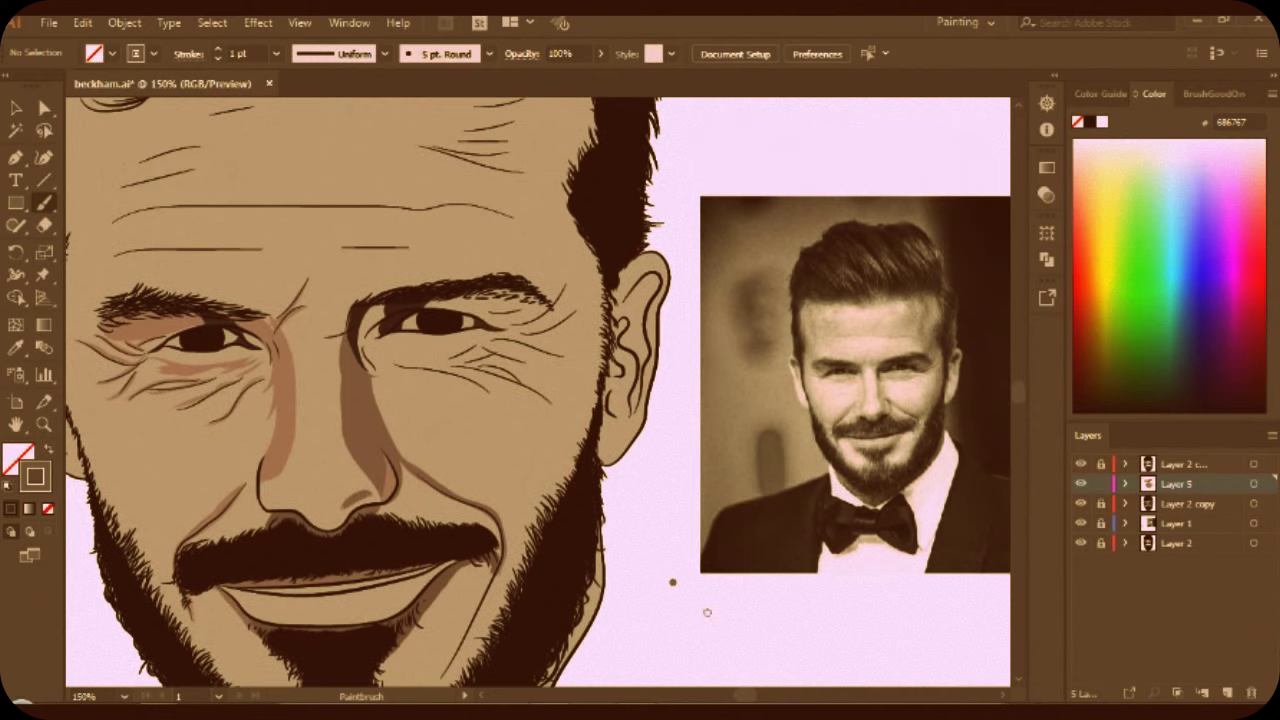
type("3")
key("Return")
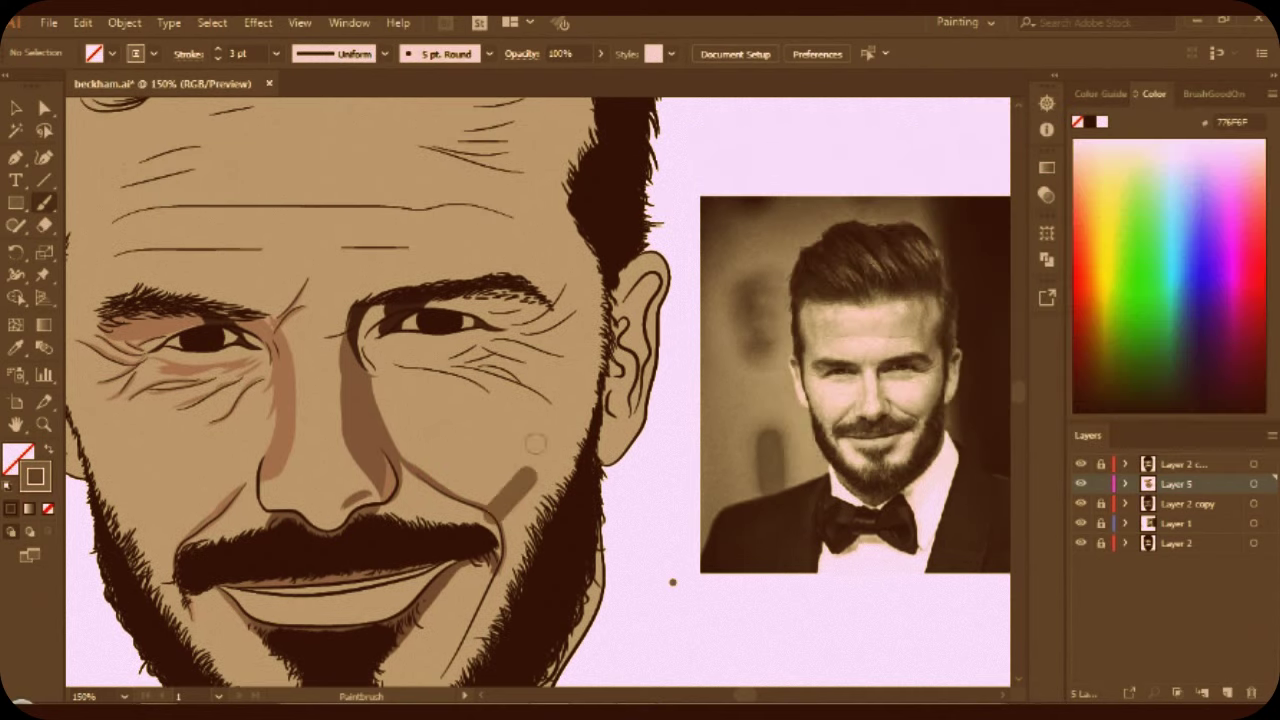
double_click(1102, 121)
left_click(1214, 170)
Paint light cheek shading up to the ear and down toward the beard.
scroll(538, 392, "down", 1)
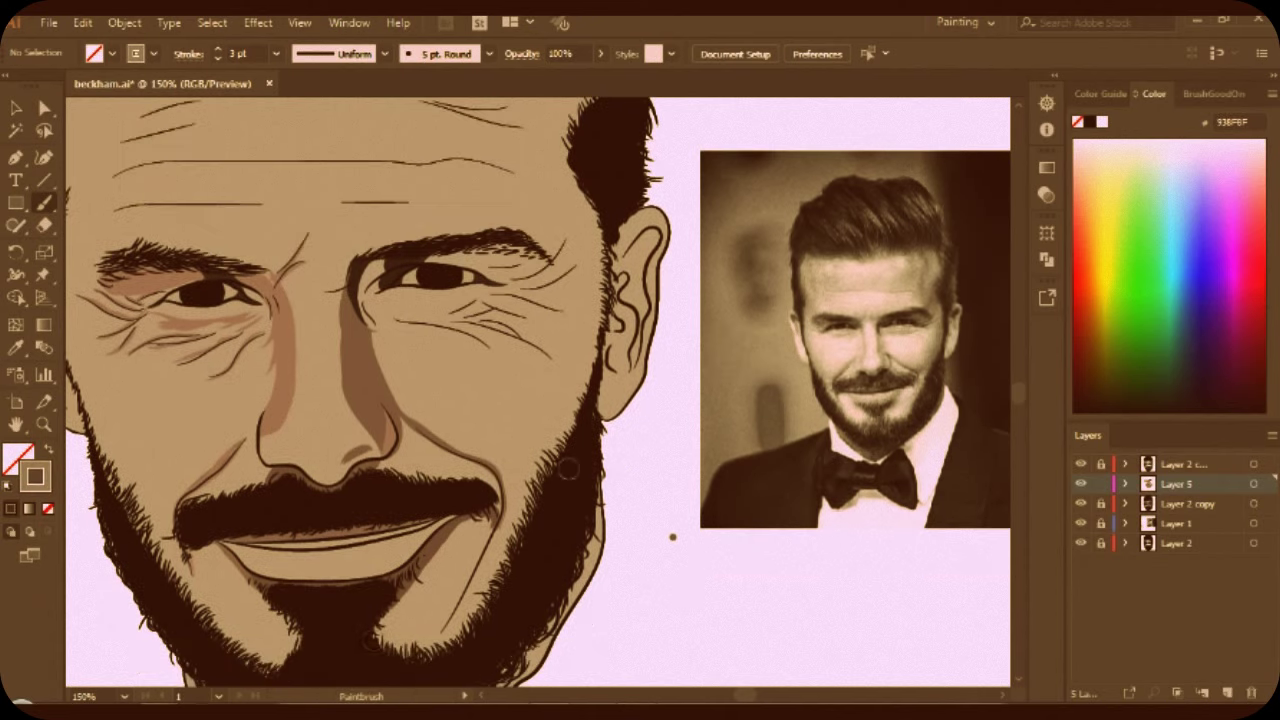
mouse_move(480, 630)
left_mouse_down()
mouse_move(565, 415)
mouse_move(515, 210)
left_mouse_up()
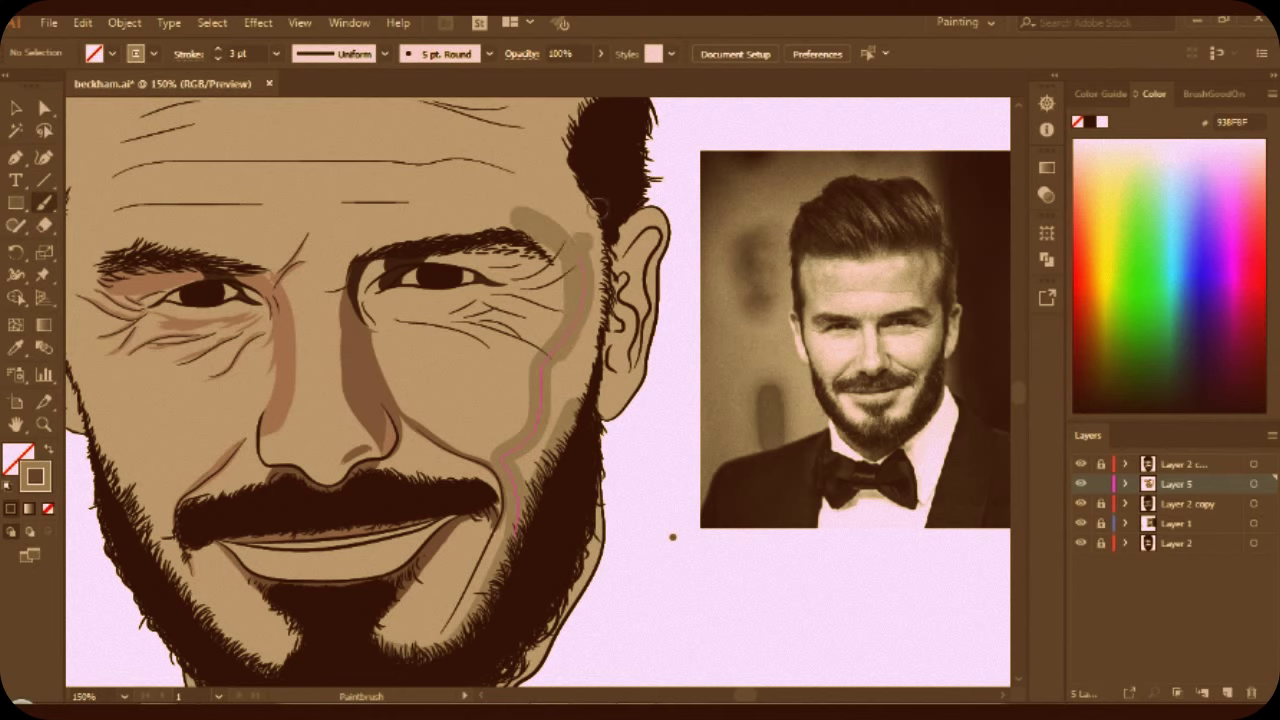
left_click_drag(568, 350, 600, 205)
left_click_drag(550, 365, 515, 500)
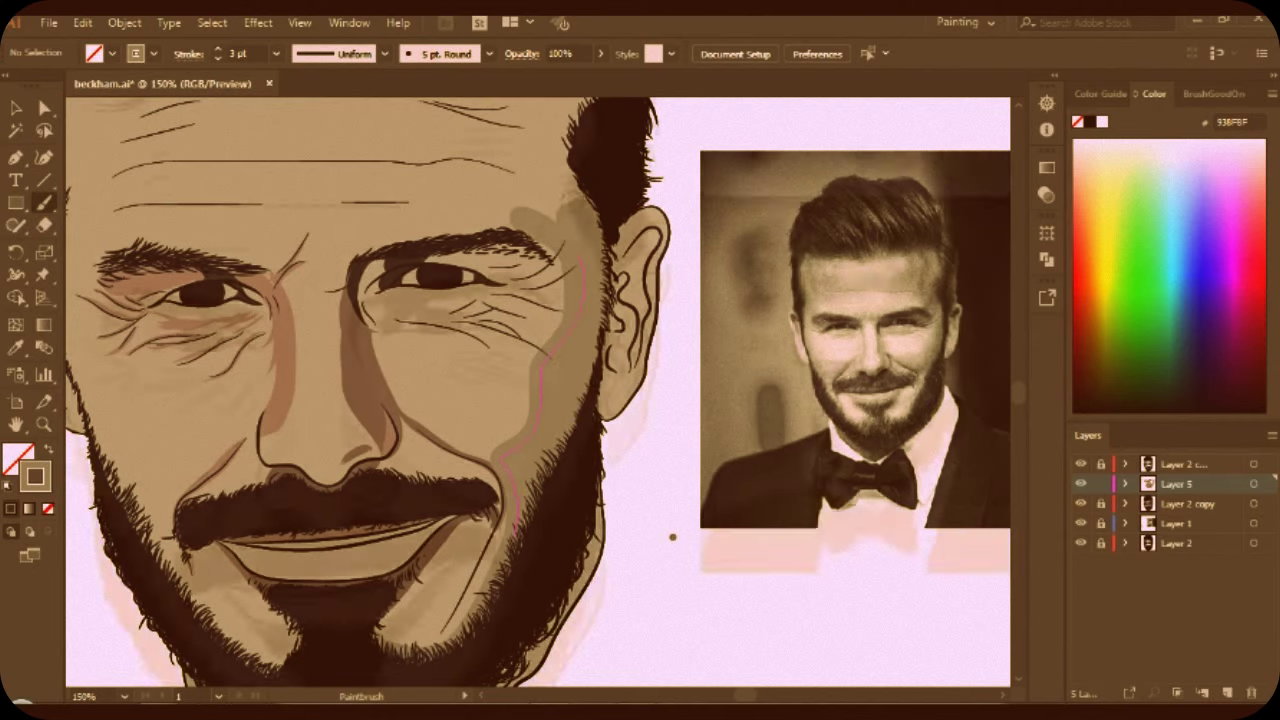
Paint a broad band of light shading down the temple to the cheek.
scroll(480, 175, "up", 3)
mouse_move(488, 138)
left_mouse_down()
mouse_move(505, 250)
mouse_move(480, 305)
left_mouse_up()
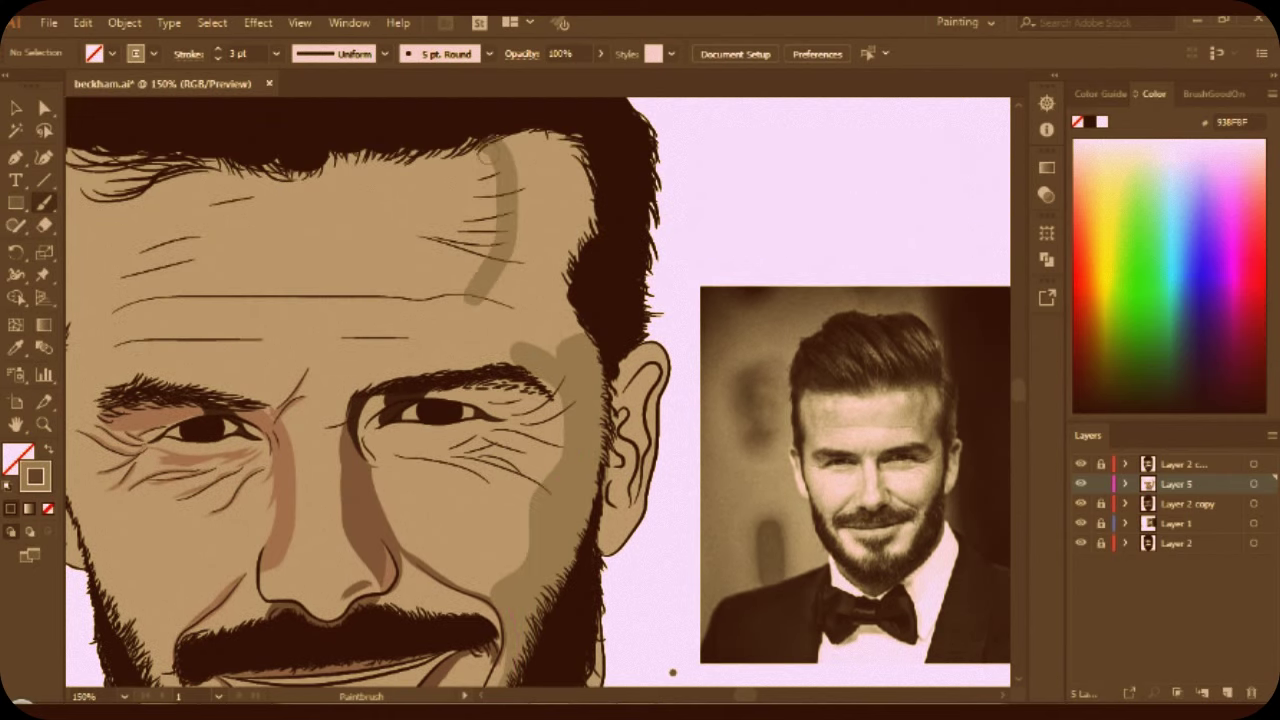
left_click_drag(490, 210, 502, 350)
mouse_move(530, 122)
left_mouse_down()
mouse_move(575, 265)
mouse_move(560, 340)
left_mouse_up()
left_click_drag(530, 205, 540, 345)
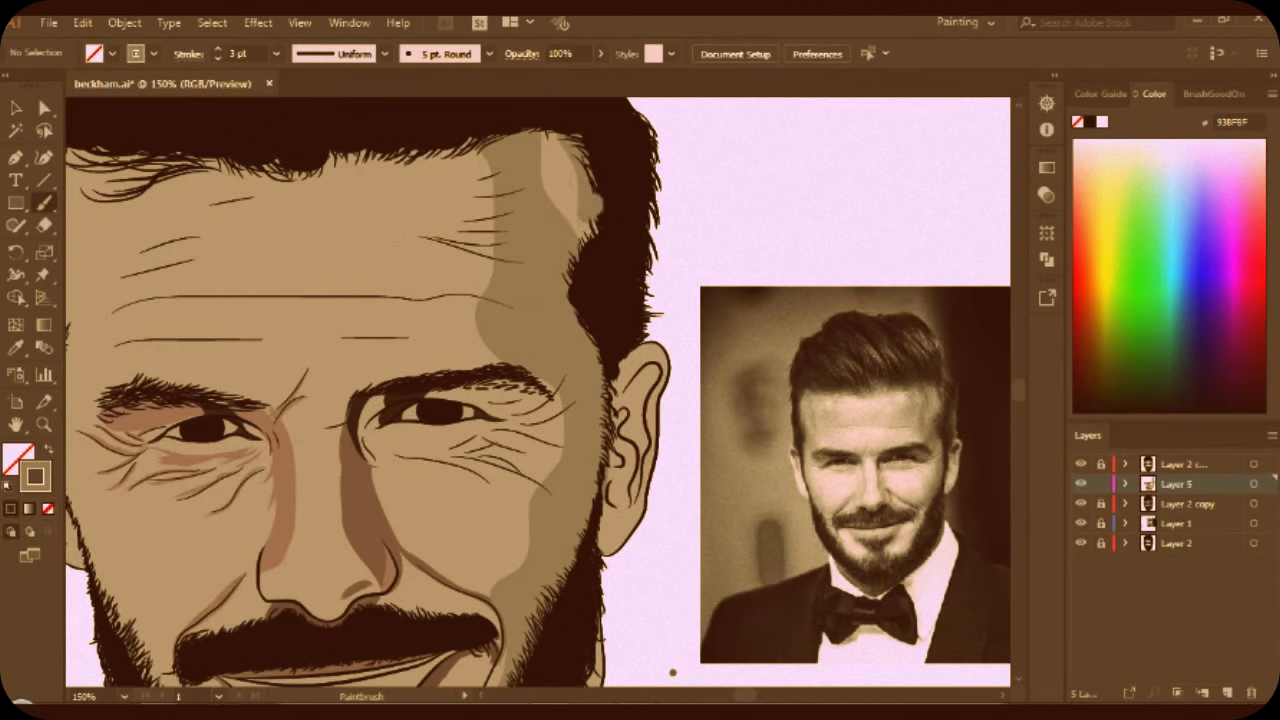
Extend the light shading along the hairline in both directions.
left_click_drag(495, 135, 190, 162)
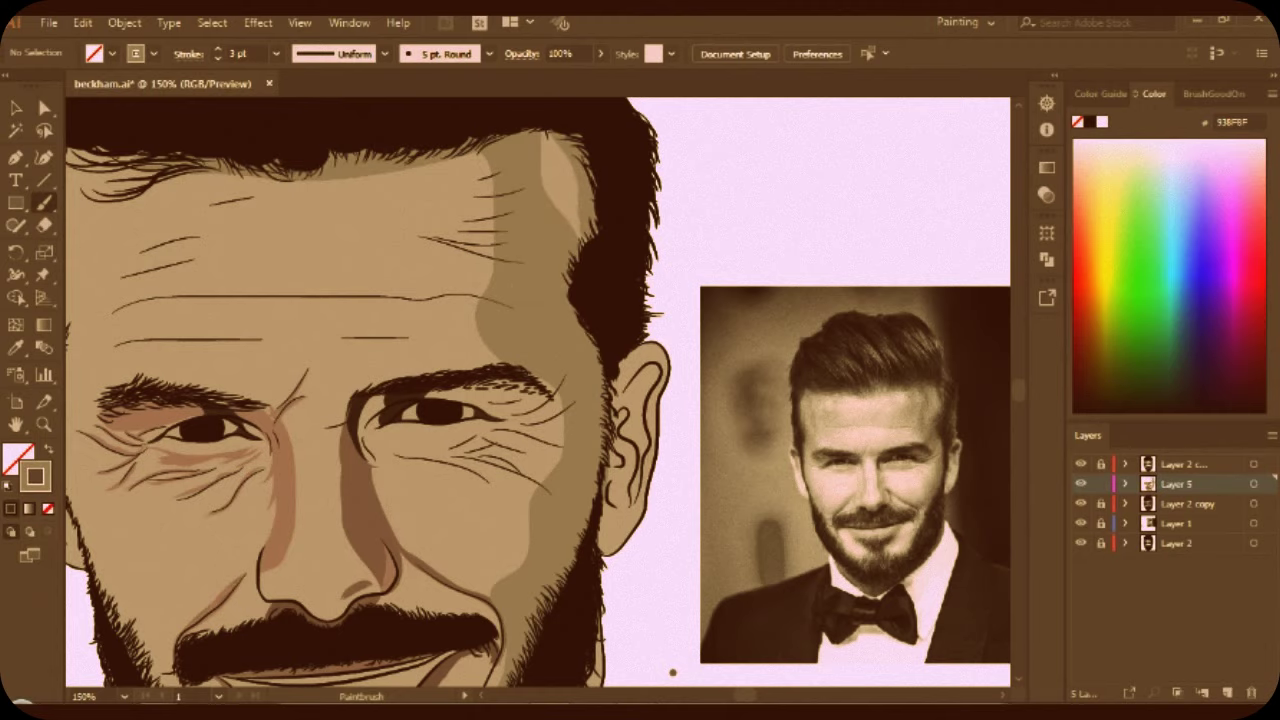
scroll(540, 400, "left", 5)
left_click_drag(425, 180, 805, 176)
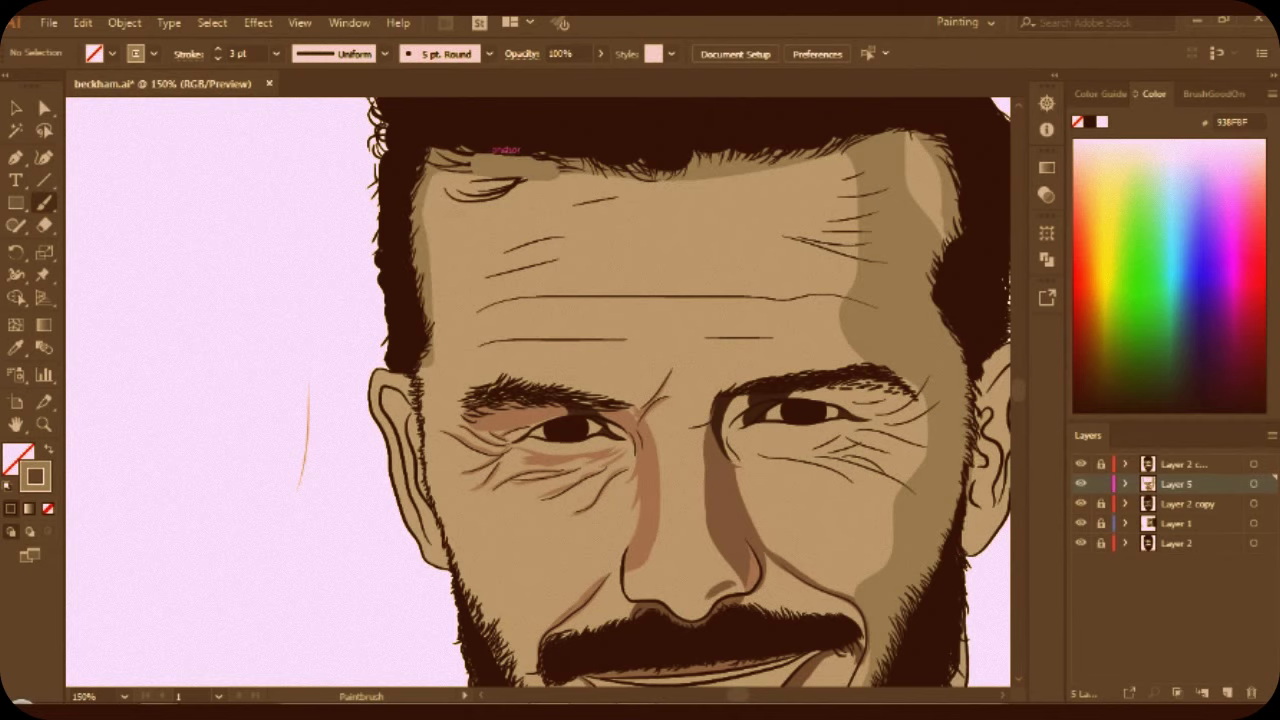
scroll(540, 400, "down", 3)
Try shading strokes on the jawline and moustache top, and undo both.
mouse_move(460, 378)
left_mouse_down()
mouse_move(515, 455)
mouse_move(655, 578)
left_mouse_up()
key("ctrl+z")
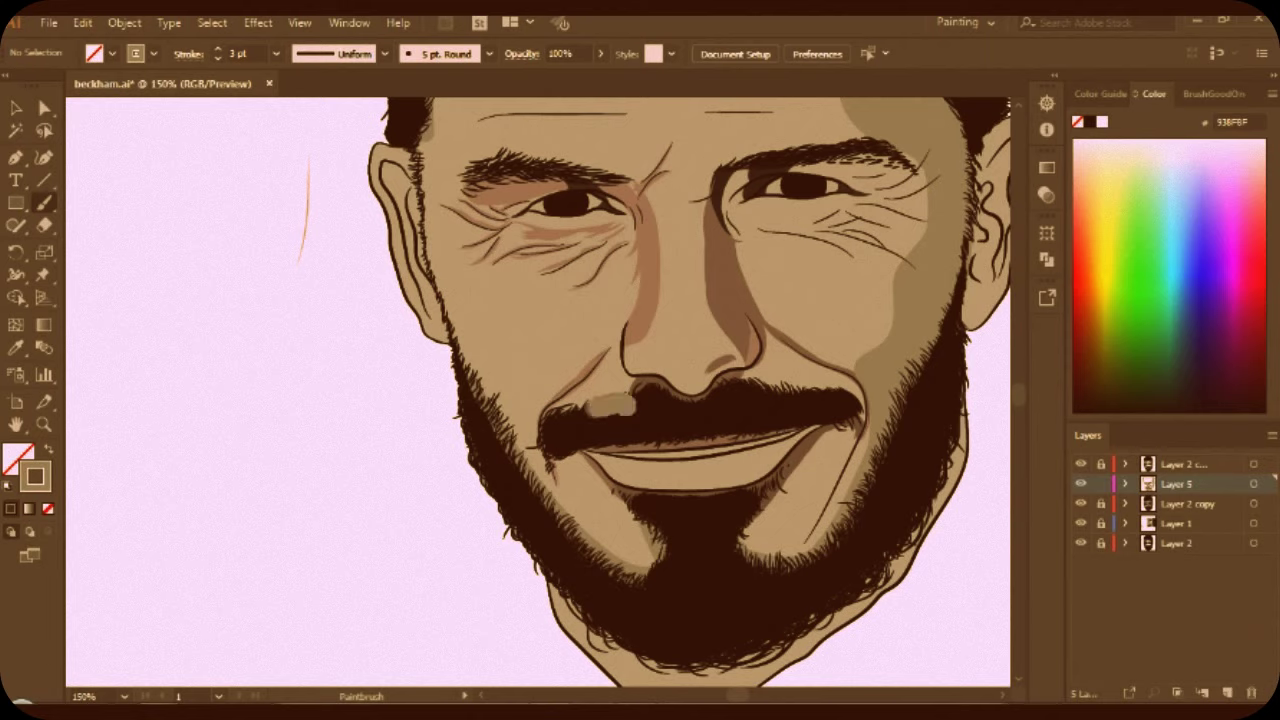
left_click_drag(726, 395, 860, 408)
key("ctrl+z")
Shade the cheek from temple to jaw and cover the forehead wrinkles near the temple.
mouse_move(418, 150)
left_mouse_down()
mouse_move(428, 270)
mouse_move(450, 334)
left_mouse_up()
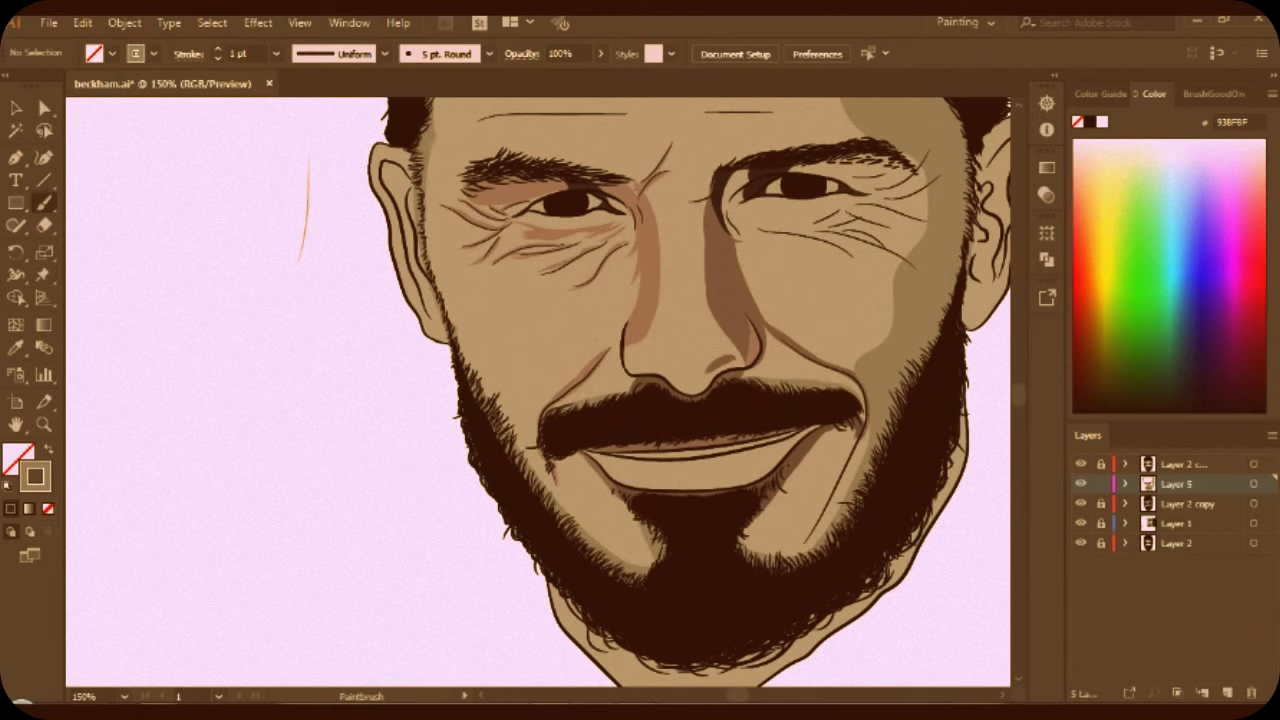
scroll(600, 300, "up", 5)
left_click_drag(786, 192, 846, 205)
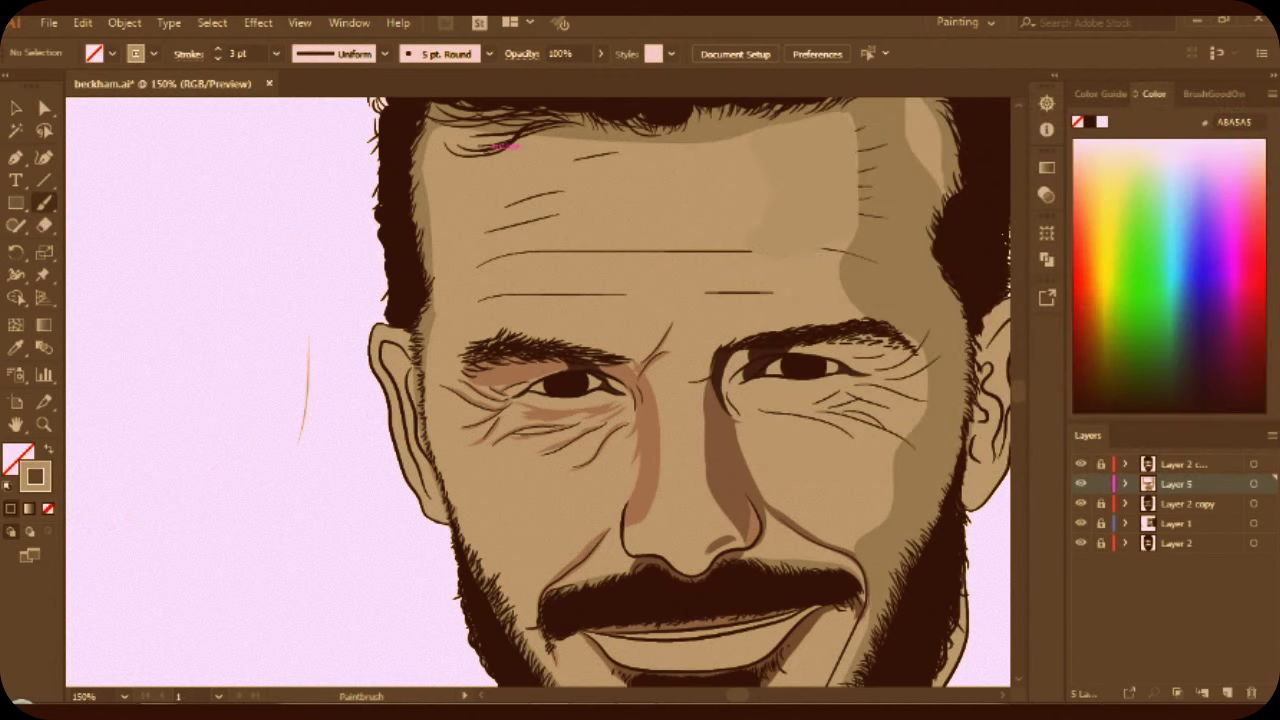
scroll(640, 390, "down", 2)
scroll(640, 390, "down", 3)
scroll(640, 400, "right", 5)
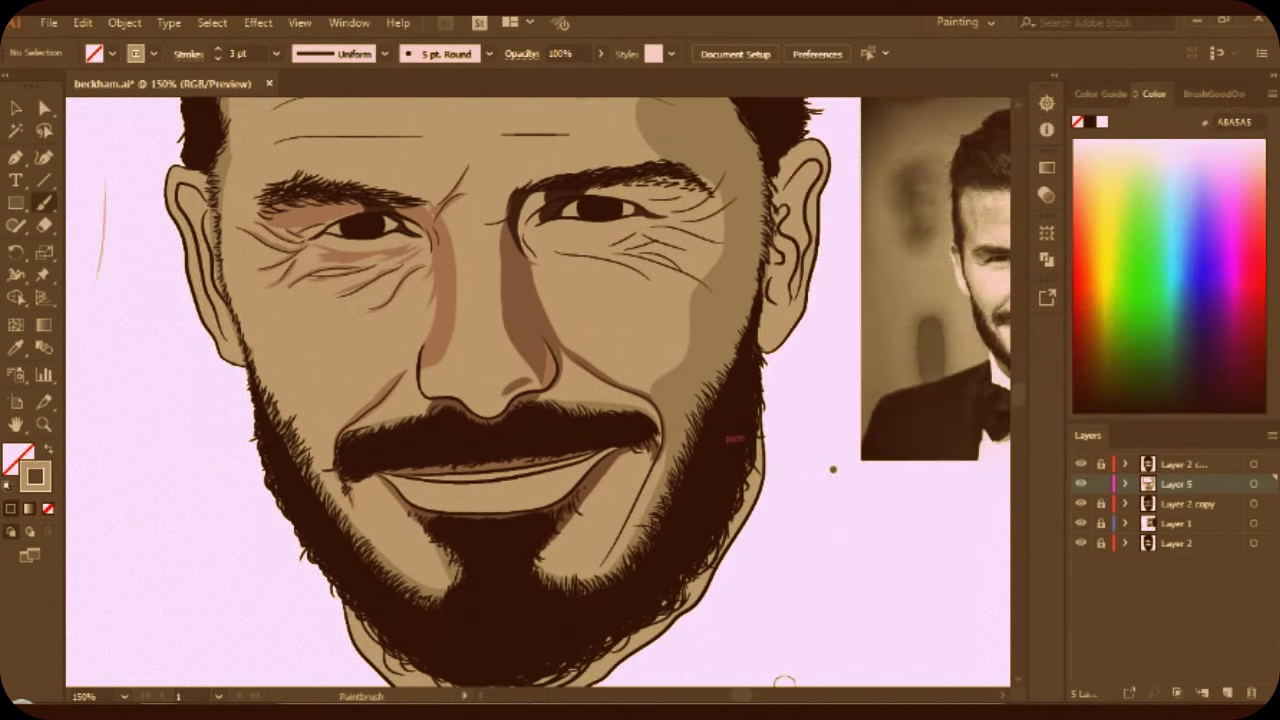
left_click_drag(930, 468, 833, 468)
Trace a near-black 191919 line between the lips with the Paintbrush.
key("b")
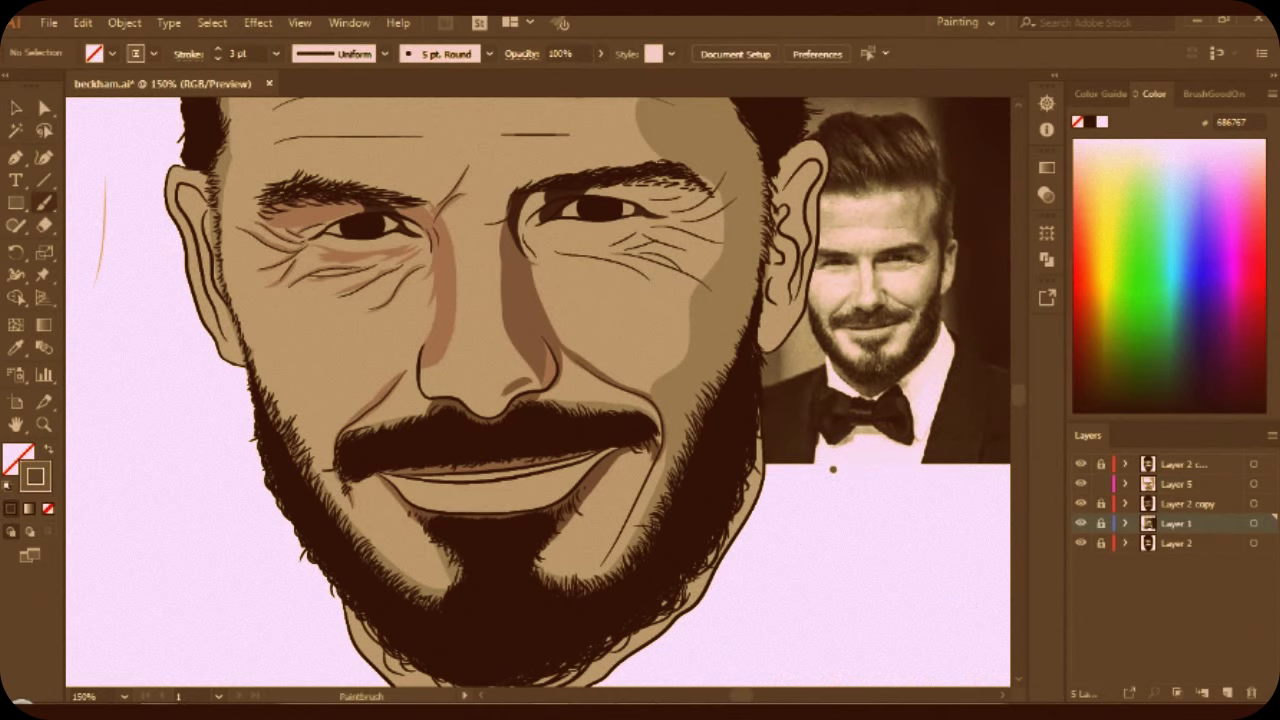
double_click(35, 477)
left_click(1154, 166)
left_click(1176, 484)
scroll(400, 445, "up", 4)
scroll(540, 400, "right", 5)
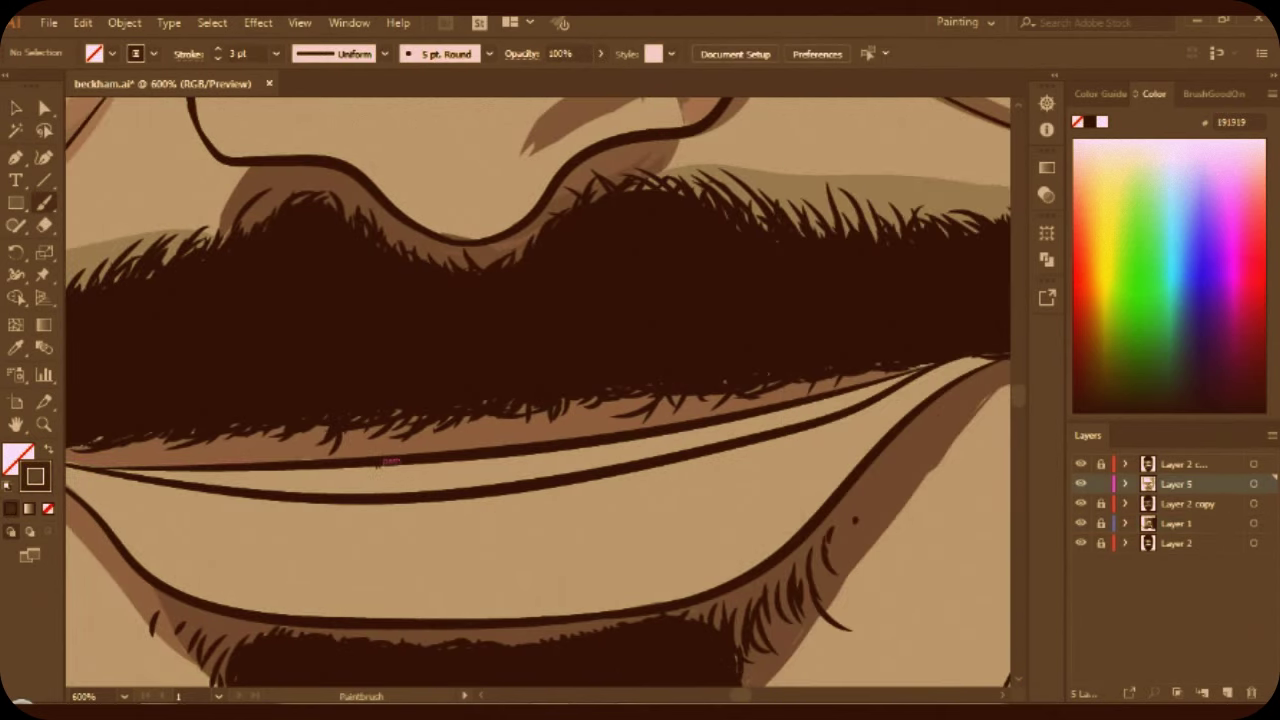
mouse_move(88, 478)
left_mouse_down()
mouse_move(390, 500)
mouse_move(195, 514)
left_mouse_up()
Change the stroke colour to the pale D8D4D4 for hair strands.
scroll(385, 462, "down", 2)
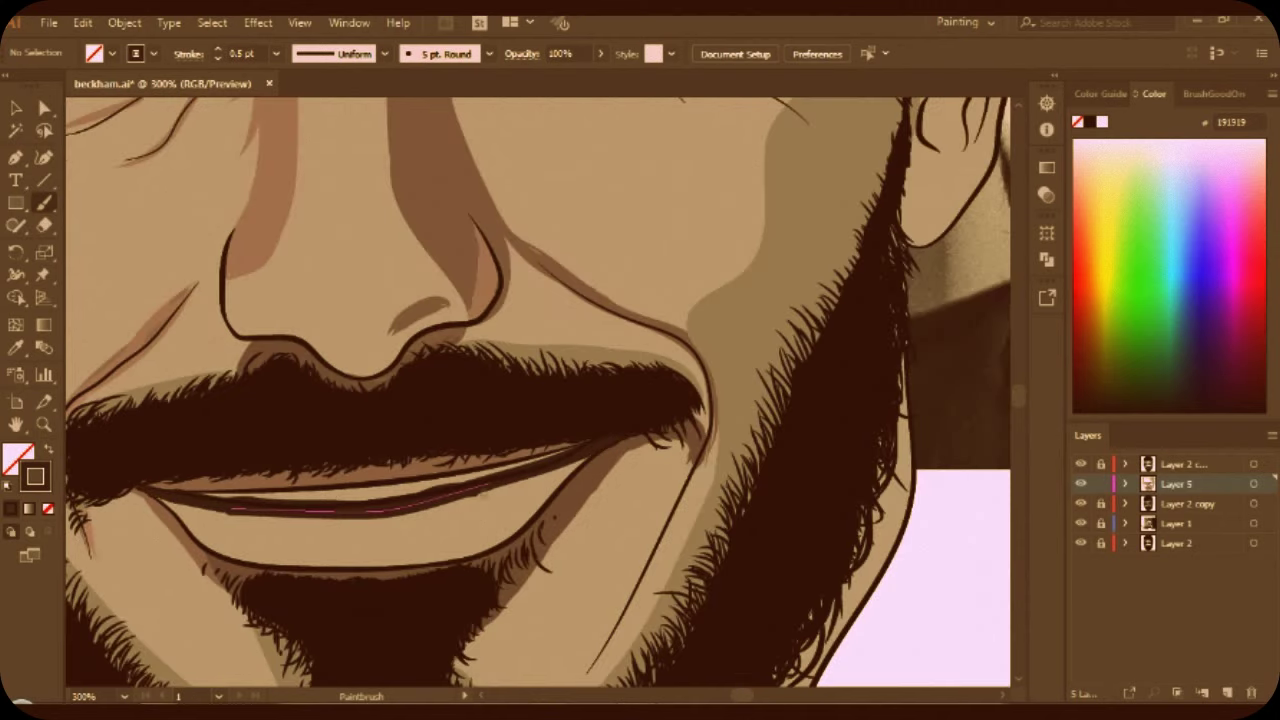
scroll(472, 503, "down", 2)
double_click(35, 477)
key("Return")
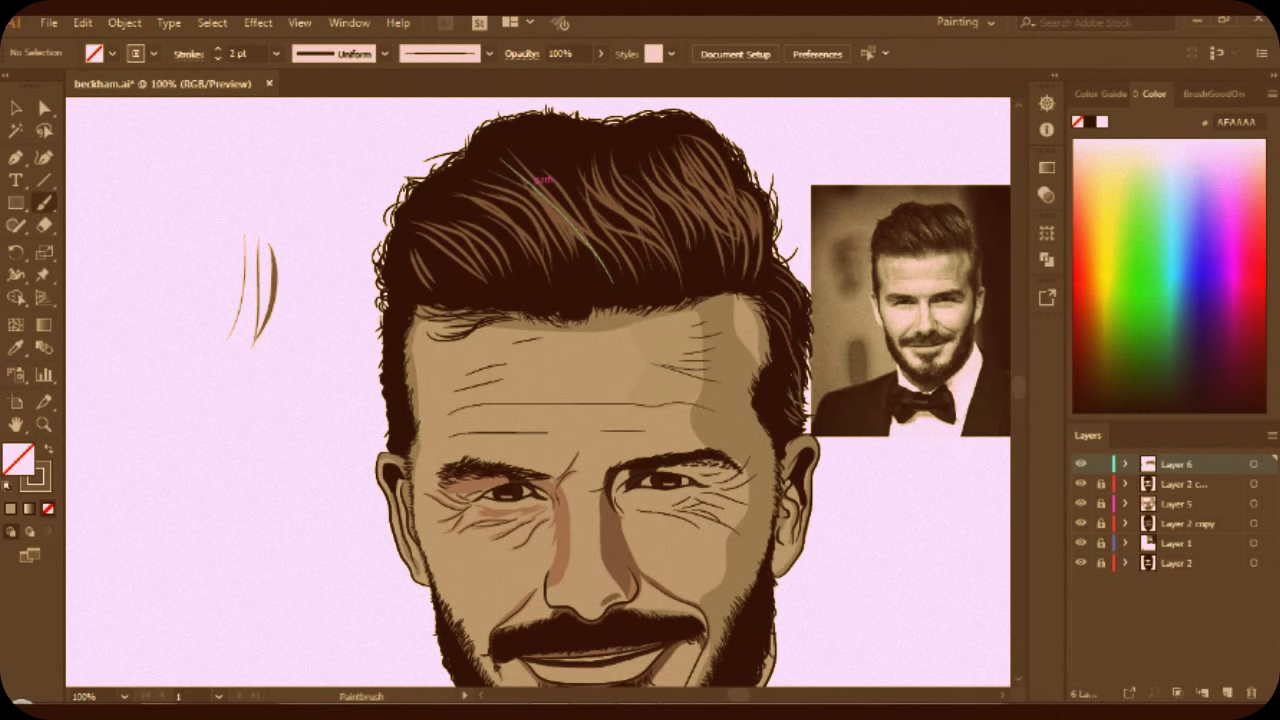
Paint light hair-strand strokes across the middle of the beard.
scroll(532, 175, "down", 3)
scroll(550, 600, "up", 2)
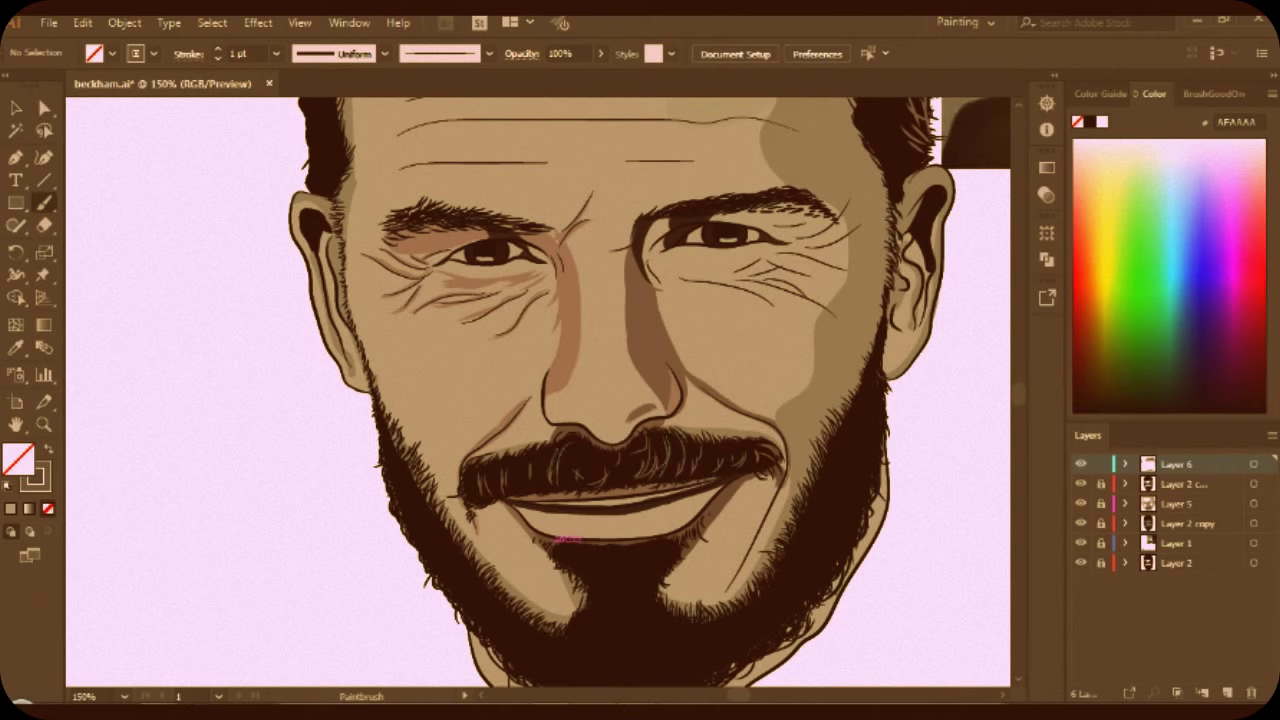
scroll(565, 535, "down", 2)
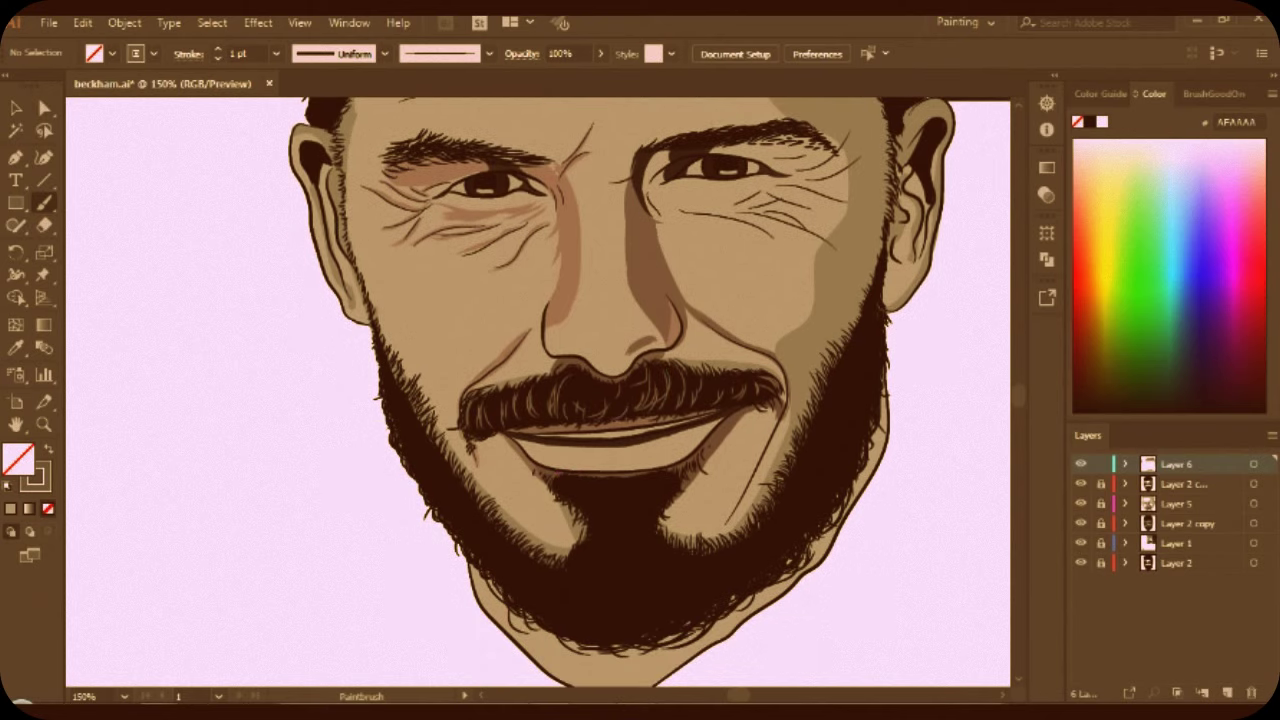
left_click_drag(728, 568, 700, 604)
left_click_drag(684, 586, 672, 630)
left_click_drag(706, 586, 696, 616)
left_click_drag(610, 582, 600, 626)
left_click_drag(646, 592, 624, 636)
left_click_drag(550, 564, 530, 610)
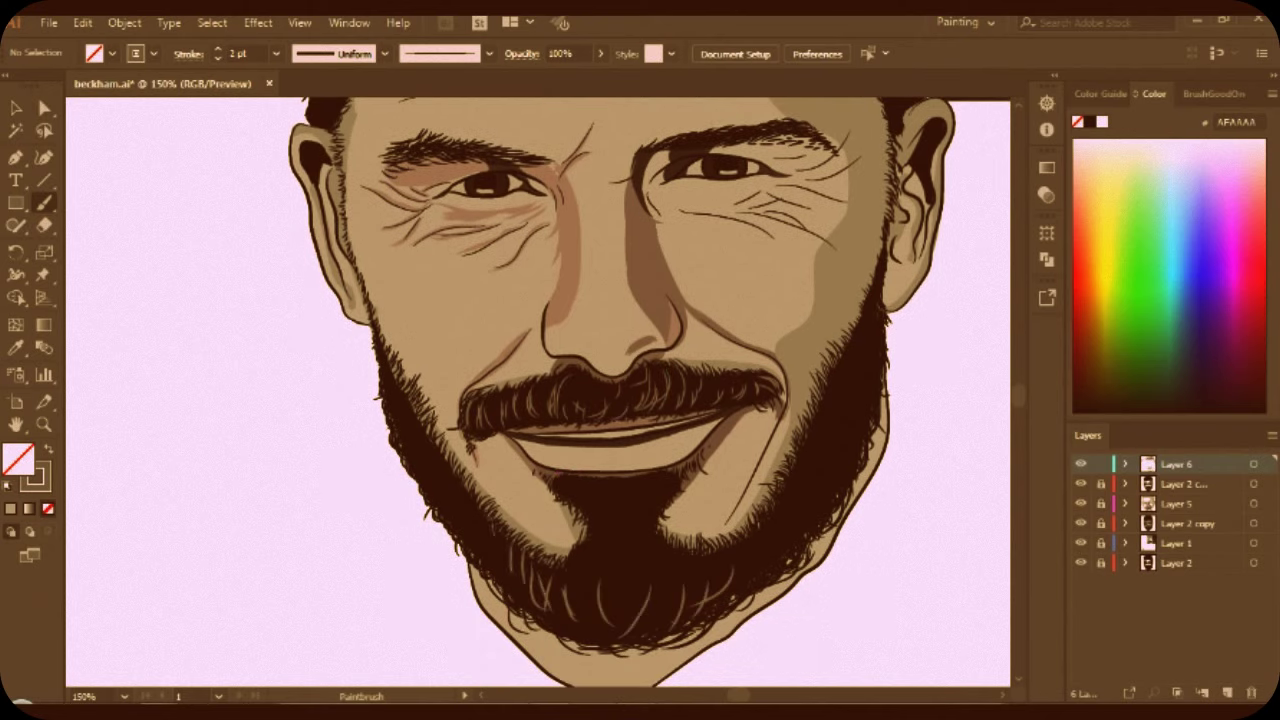
Add more strands to the lower beard and along its right and left sides.
mouse_move(616, 578)
left_mouse_down()
mouse_move(586, 630)
mouse_move(558, 642)
left_mouse_up()
left_click_drag(740, 590, 700, 630)
left_click_drag(768, 556, 736, 598)
left_click_drag(830, 464, 810, 530)
left_click_drag(842, 456, 826, 500)
left_click_drag(612, 602, 592, 628)
left_click_drag(530, 566, 510, 608)
left_click_drag(564, 592, 556, 622)
left_click_drag(474, 514, 462, 540)
left_click_drag(450, 488, 444, 510)
left_click_drag(446, 454, 428, 502)
Add thin 1 pt strands along the beard's right edge and fit the artboard in the window.
key("bracketleft")
left_click_drag(856, 418, 848, 472)
left_click_drag(843, 450, 835, 498)
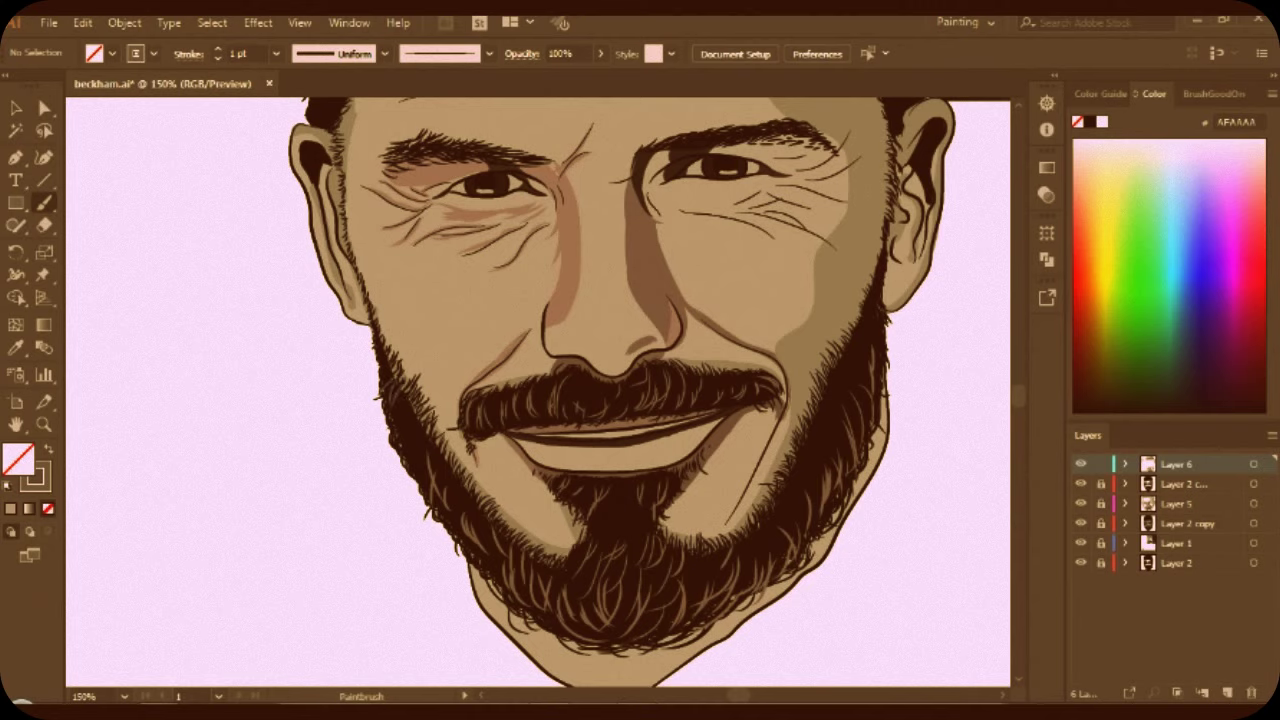
left_click_drag(834, 415, 821, 467)
left_click_drag(818, 441, 809, 477)
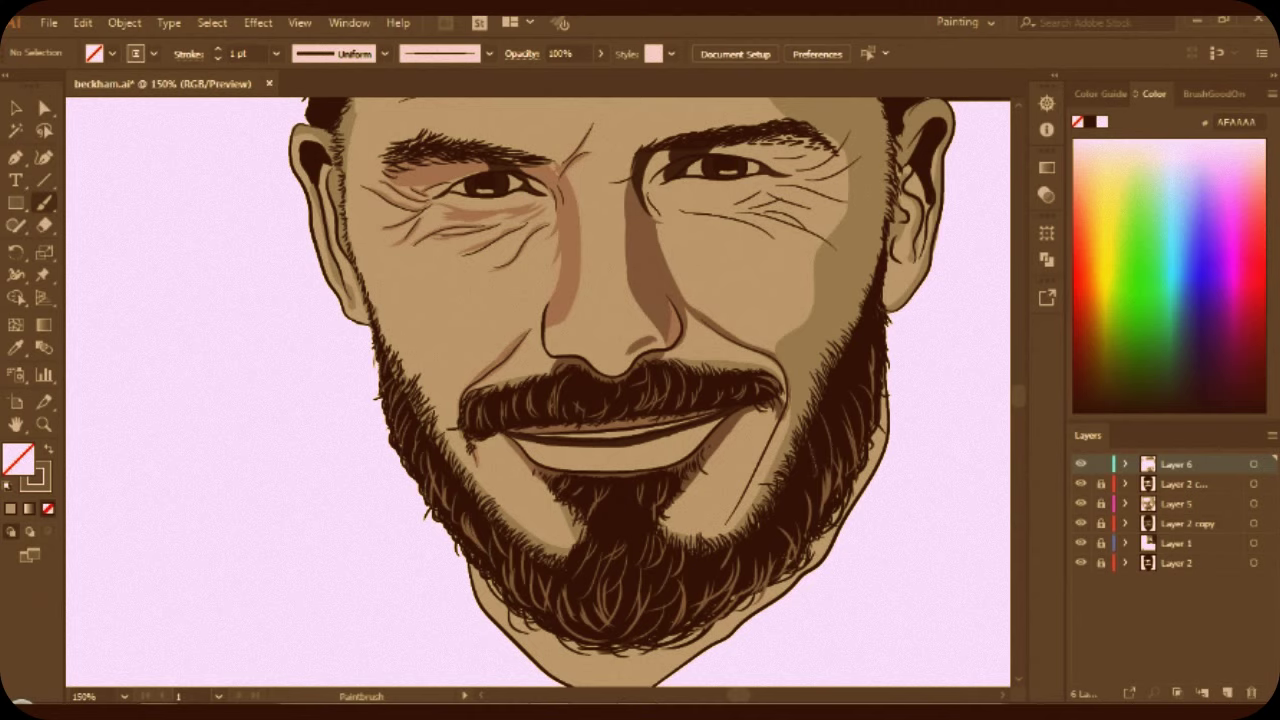
key("ctrl+0")
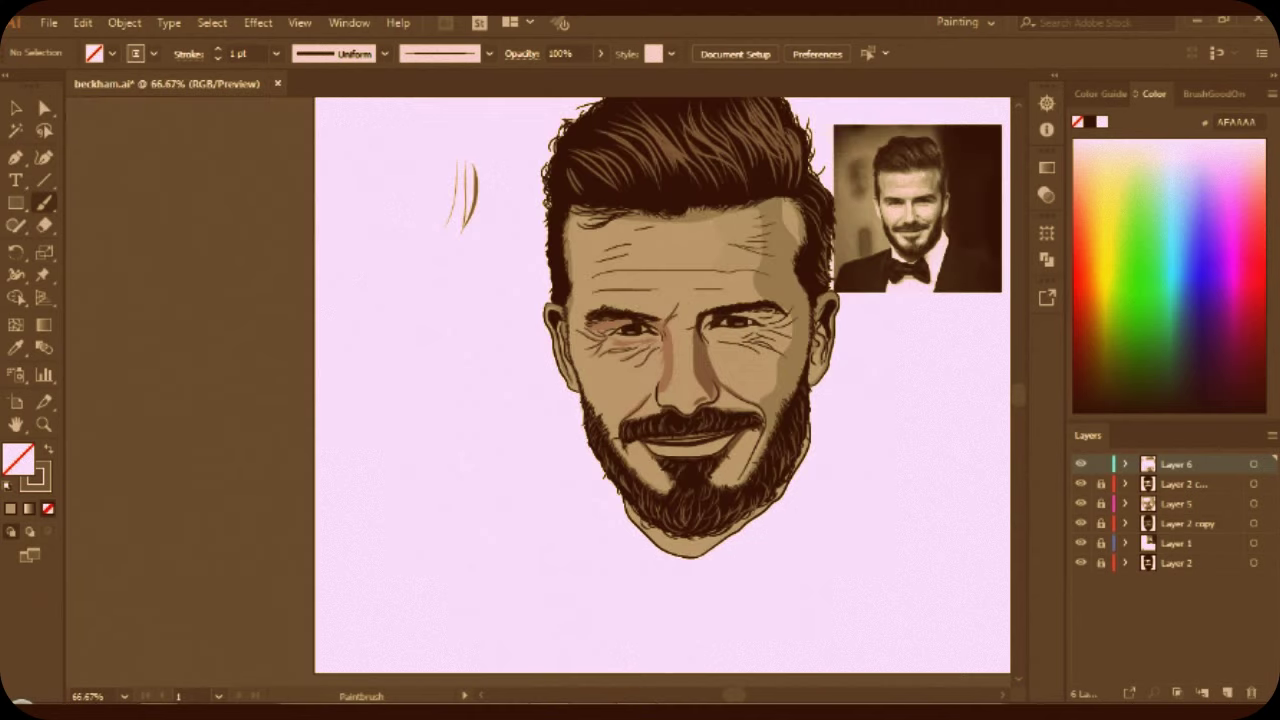